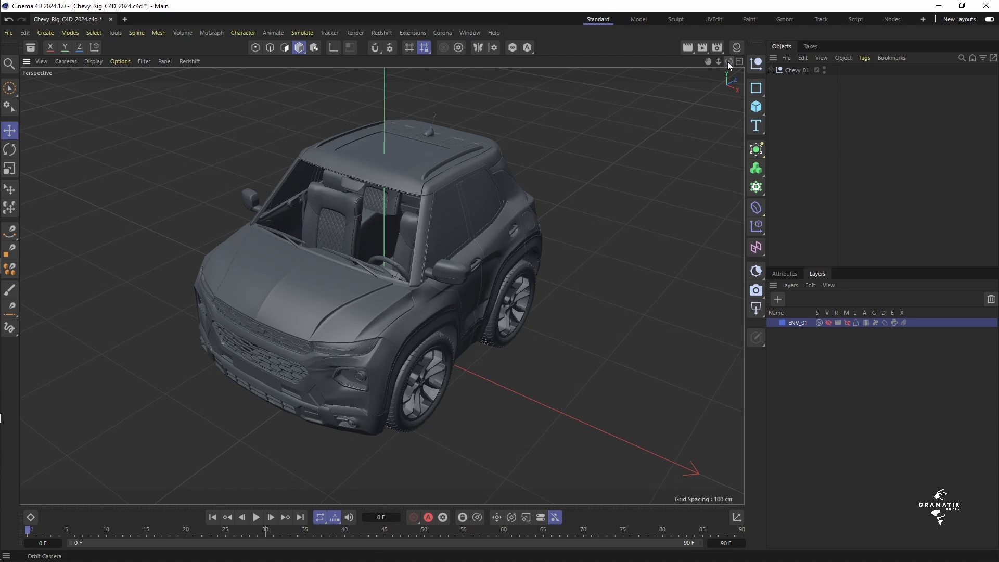
Show the ENV_01 layer's objects in the object list and viewport, and hide them in both again
{"action": "left_click_drag", "start_coordinate": [707, 62], "coordinate": [751, 73]}
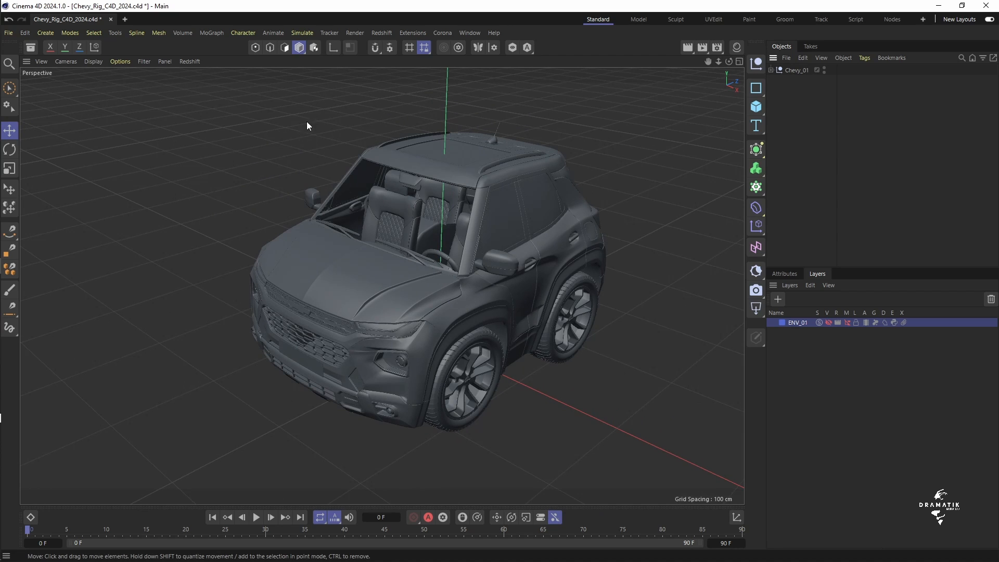
{"action": "left_click_drag", "start_coordinate": [708, 60], "coordinate": [764, 97]}
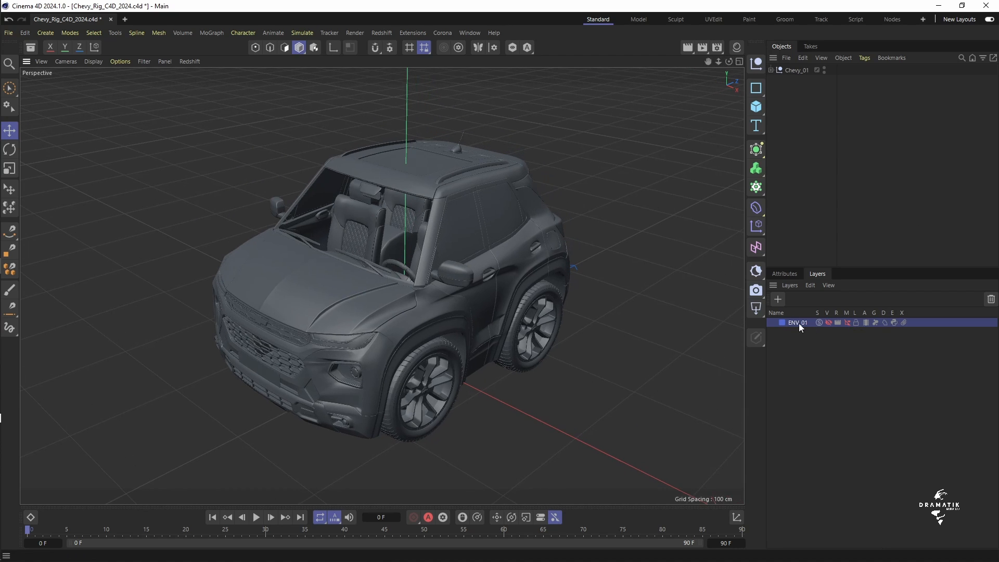
{"action": "left_click", "coordinate": [847, 323]}
{"action": "left_click", "coordinate": [828, 323]}
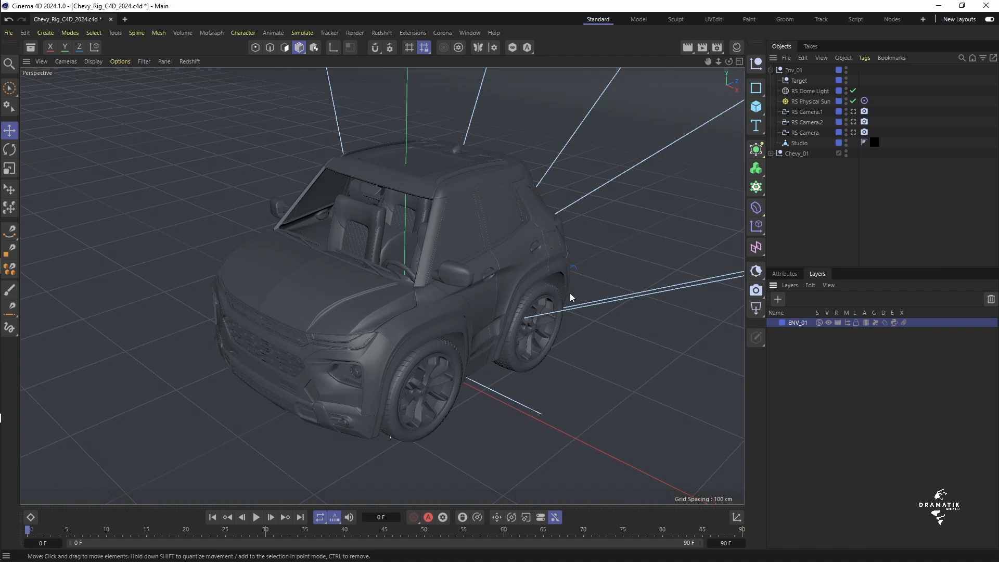
{"action": "left_click", "coordinate": [828, 323]}
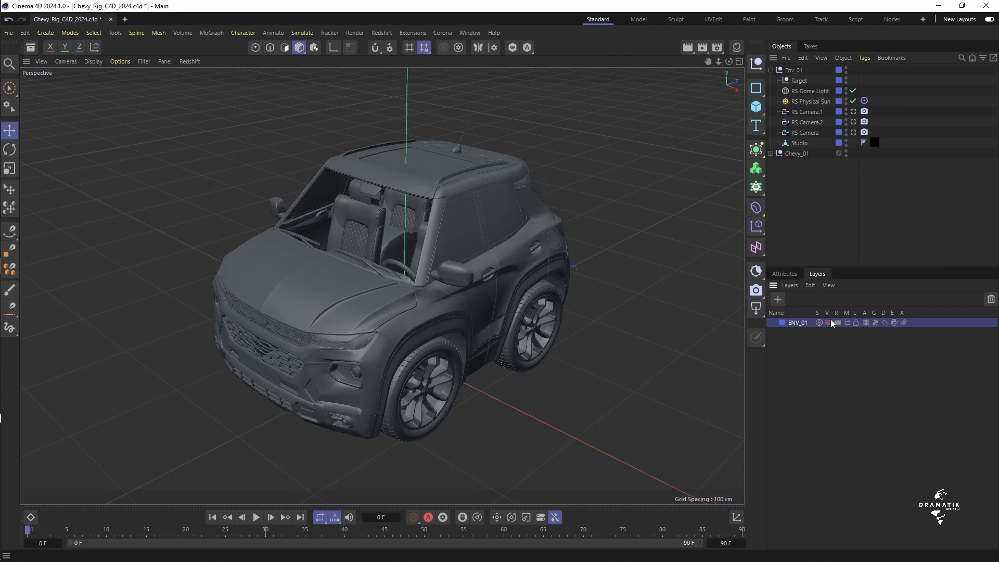
{"action": "left_click", "coordinate": [848, 323]}
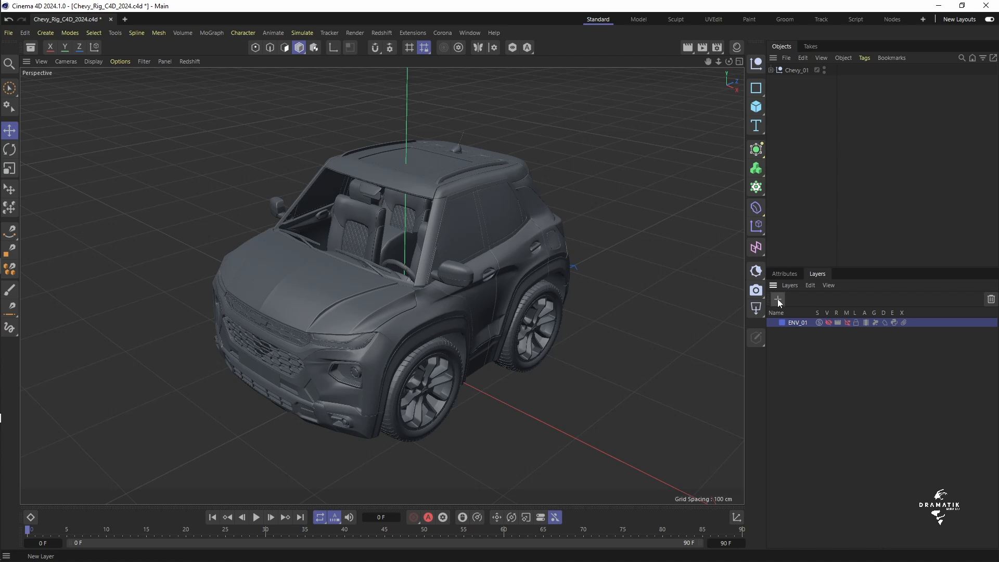
Add a new layer below ENV_01 and delete it again
{"action": "double_click", "coordinate": [794, 347]}
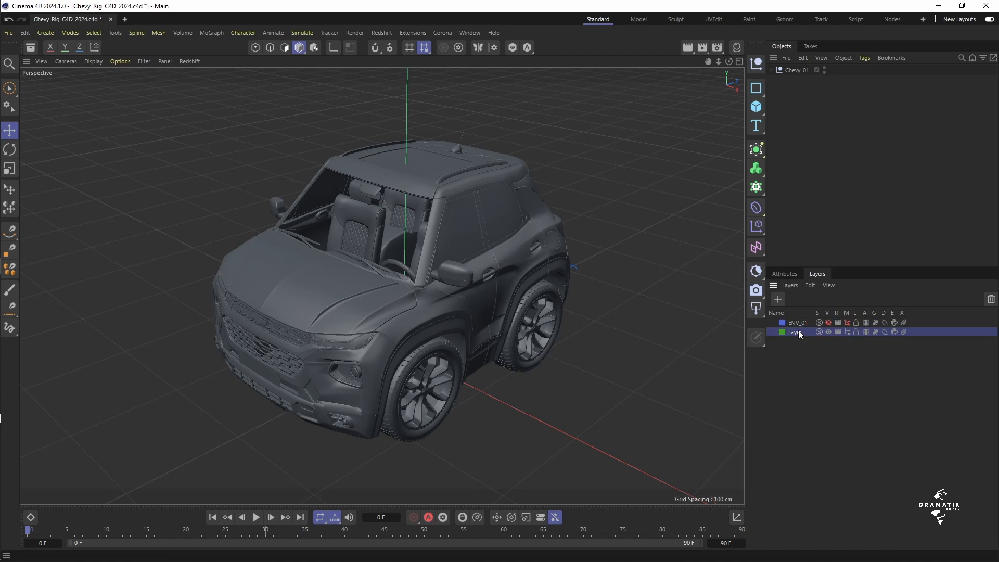
{"action": "key", "text": "Delete"}
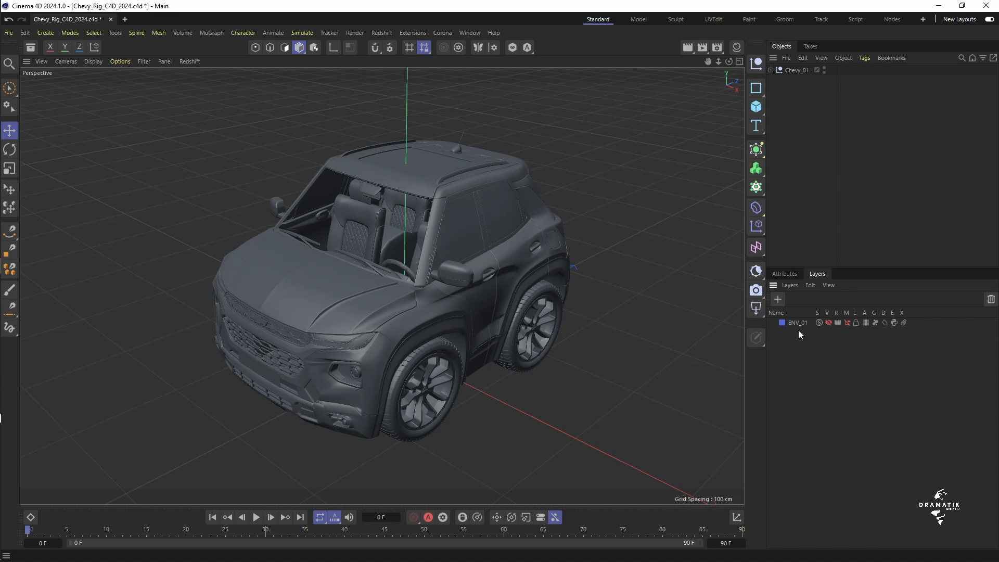
Add a Character object to the scene and set its template to Car Rig
{"action": "left_click_drag", "start_coordinate": [708, 62], "coordinate": [256, 30]}
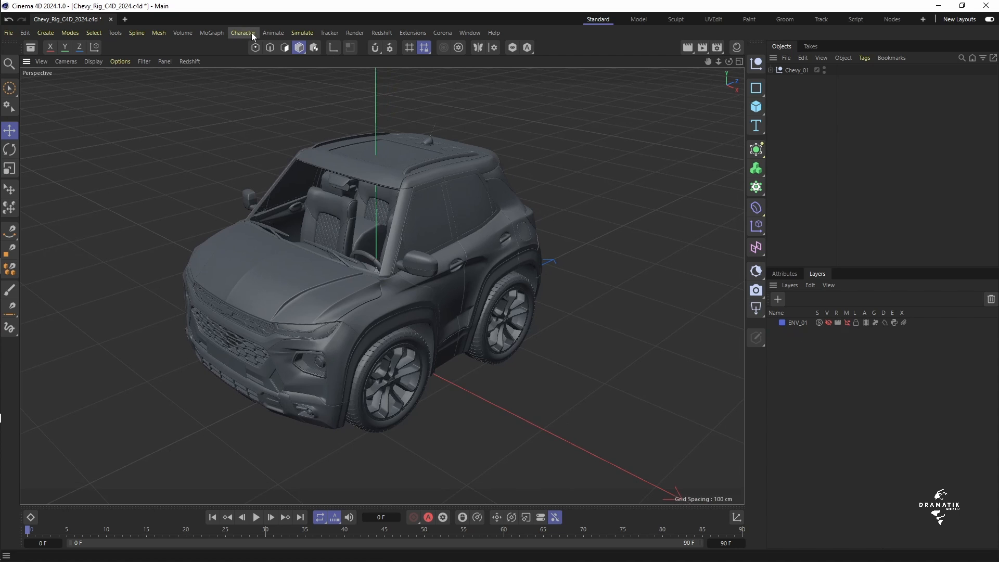
{"action": "left_click", "coordinate": [252, 32]}
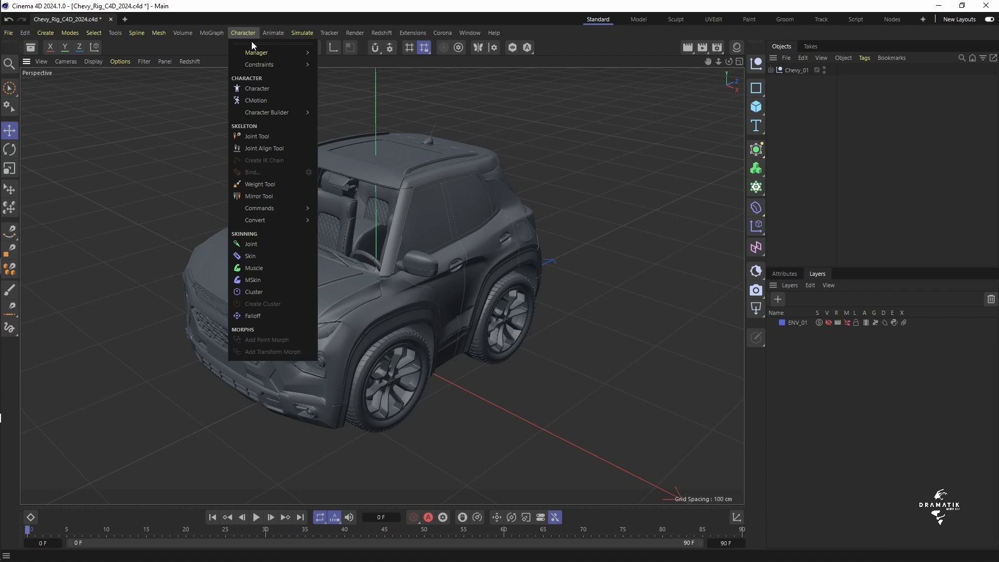
{"action": "left_click", "coordinate": [252, 88]}
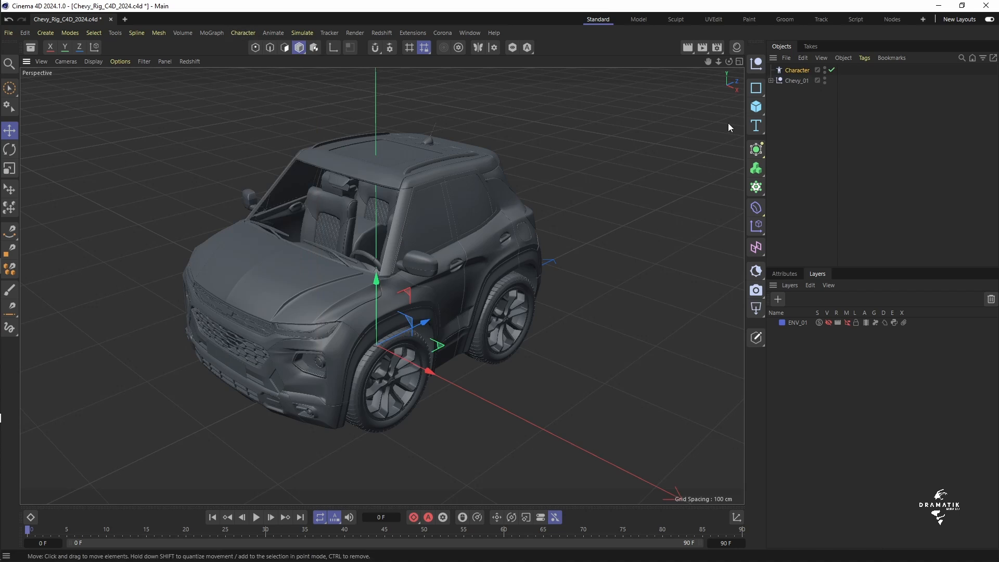
{"action": "left_click", "coordinate": [784, 273]}
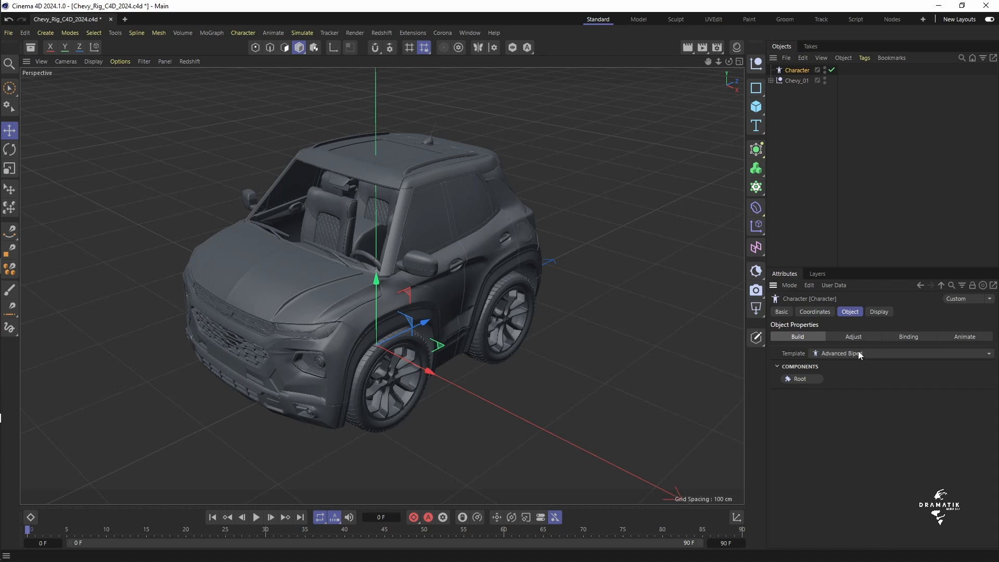
{"action": "left_click", "coordinate": [841, 353]}
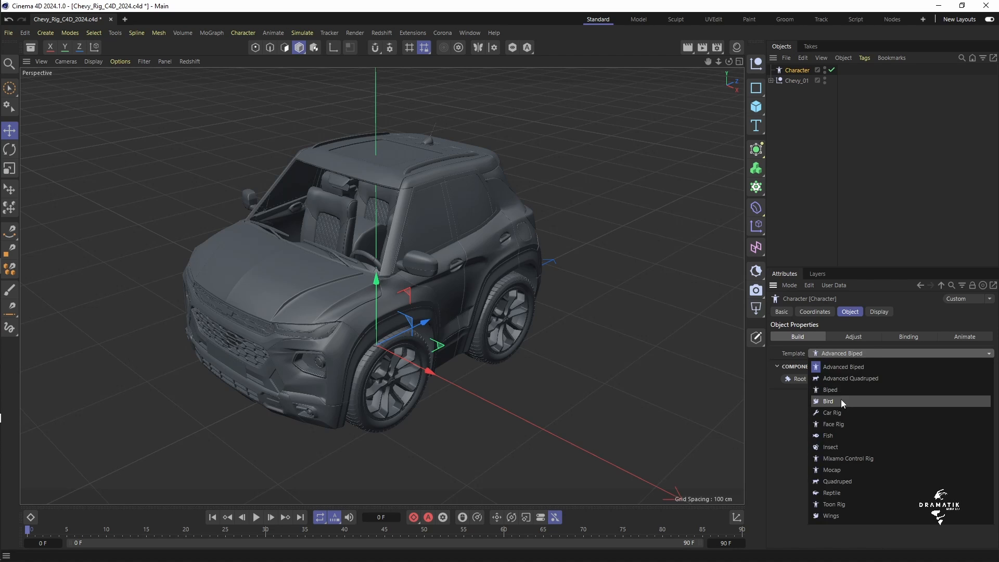
{"action": "left_click", "coordinate": [837, 413]}
Build the rig with the root and Car Main components, and switch the character to Adjust mode
{"action": "left_click", "coordinate": [803, 379]}
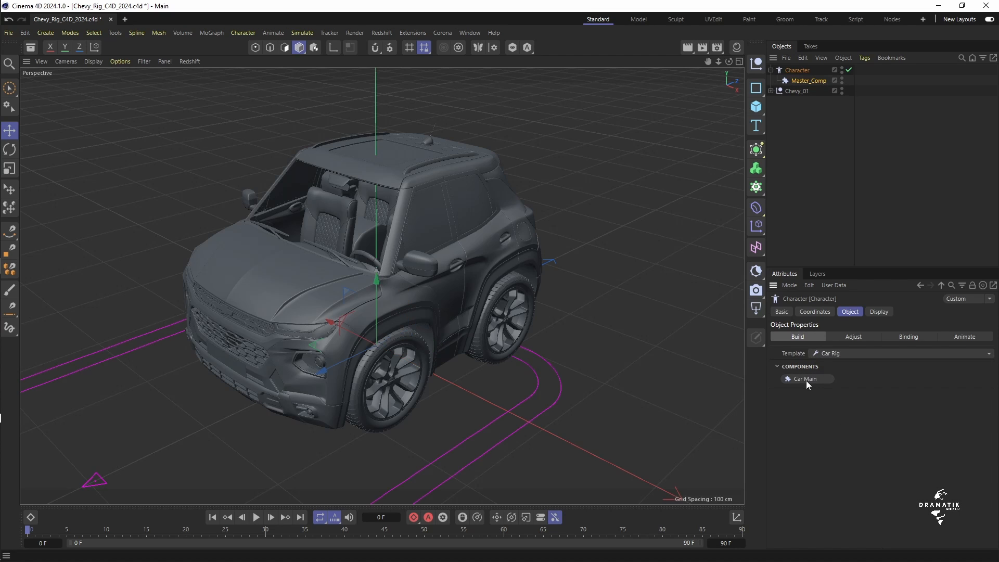
{"action": "left_click", "coordinate": [808, 379]}
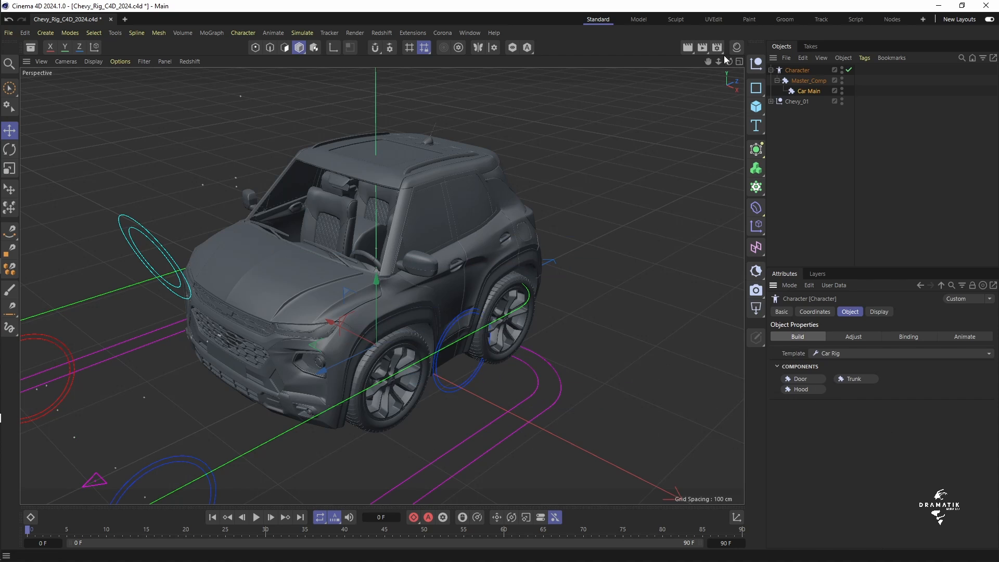
{"action": "left_click_drag", "start_coordinate": [718, 61], "coordinate": [738, 62]}
{"action": "left_click", "coordinate": [846, 337]}
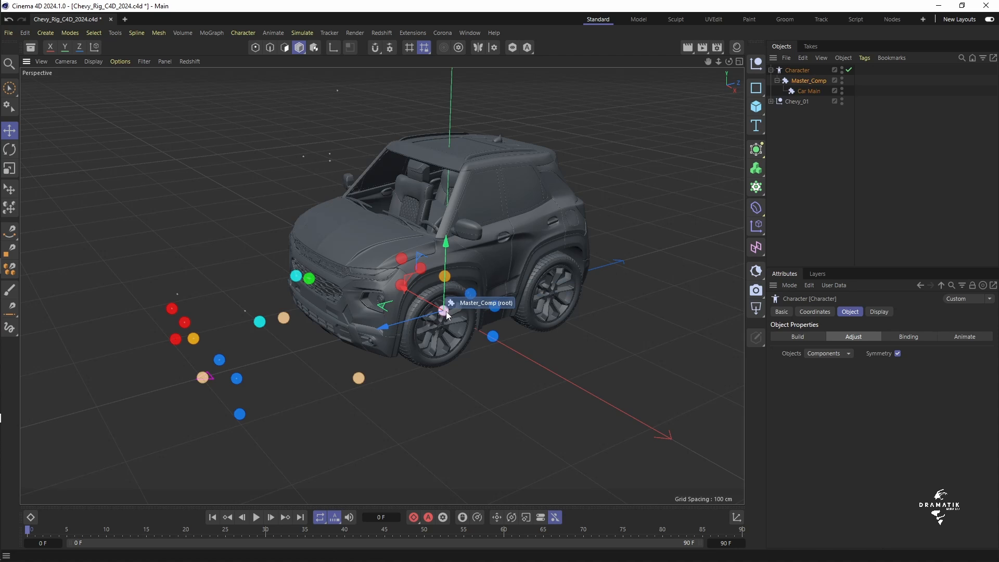
Enable snapping and move the Master_Comp root handle to the centre of the rear wheel hub in the Right view
{"action": "left_click_drag", "start_coordinate": [729, 61], "coordinate": [708, 61]}
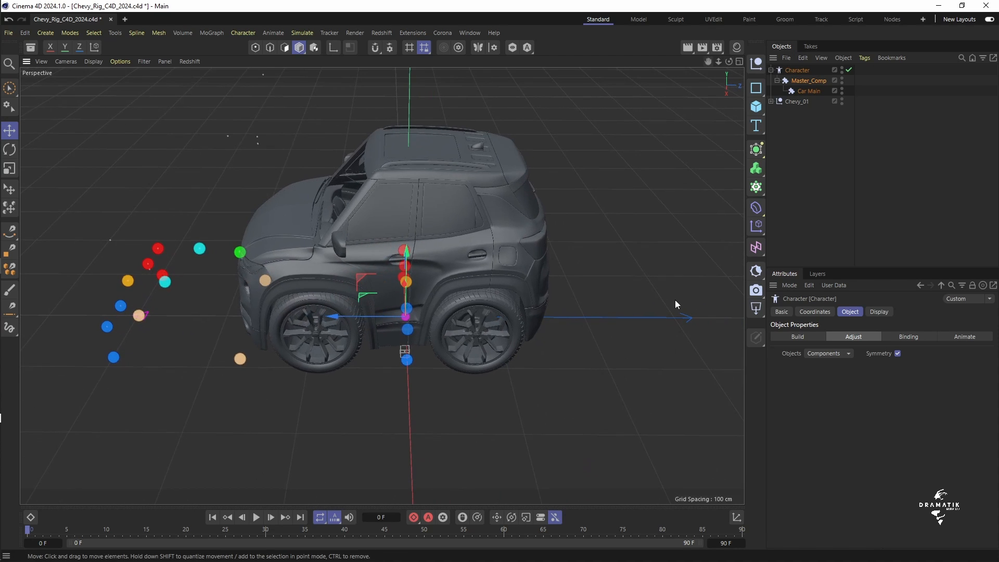
{"action": "left_click", "coordinate": [739, 61]}
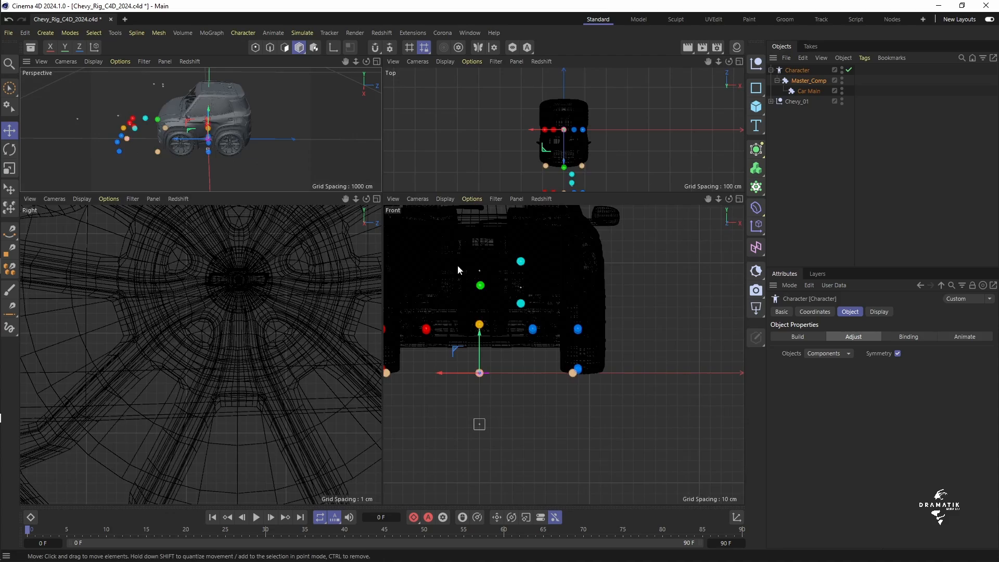
{"action": "left_click", "coordinate": [377, 199]}
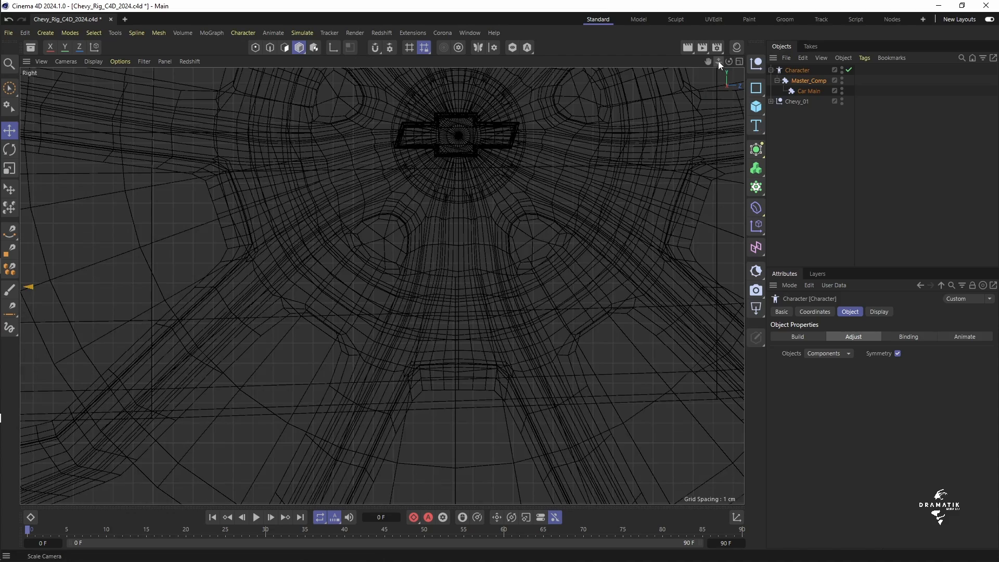
{"action": "left_click_drag", "start_coordinate": [719, 62], "coordinate": [520, 130]}
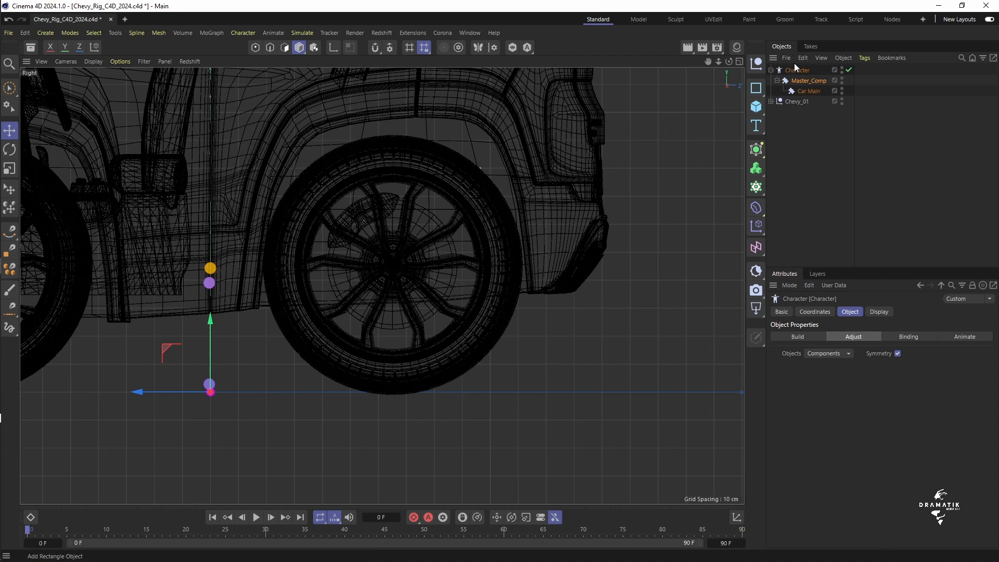
{"action": "left_click_drag", "start_coordinate": [708, 61], "coordinate": [376, 286]}
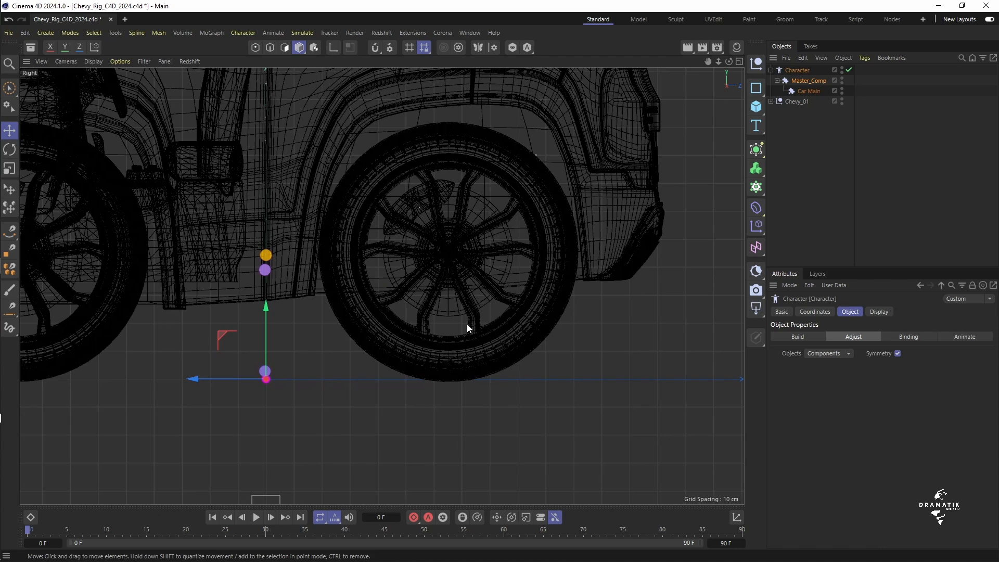
{"action": "key", "text": "shift+s"}
{"action": "left_click_drag", "start_coordinate": [227, 332], "coordinate": [401, 205]}
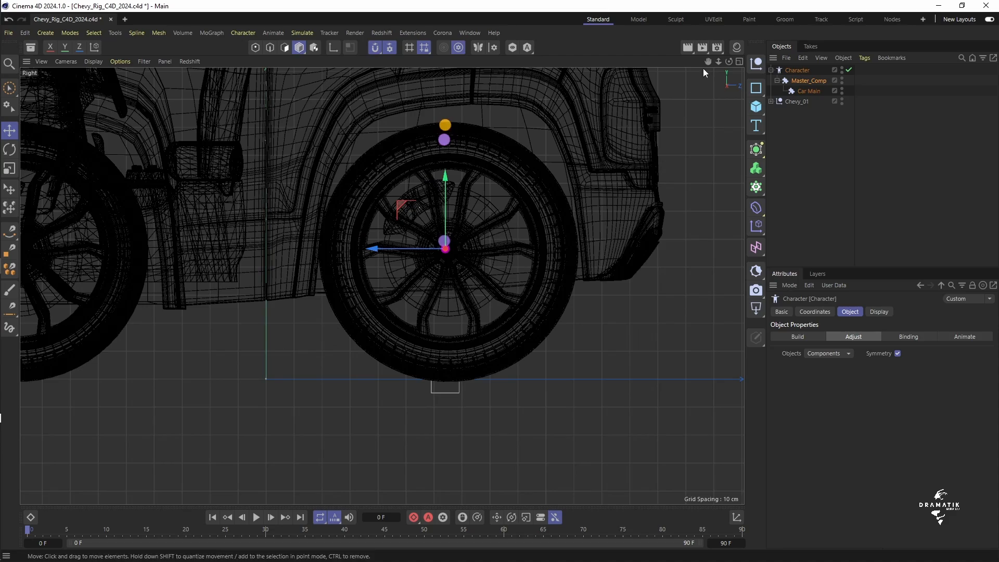
{"action": "scroll", "coordinate": [382, 286], "scroll_direction": "up", "scroll_amount": 8}
{"action": "left_click_drag", "start_coordinate": [719, 61], "coordinate": [744, 61]}
{"action": "scroll", "coordinate": [381, 285], "scroll_direction": "up", "scroll_amount": 3}
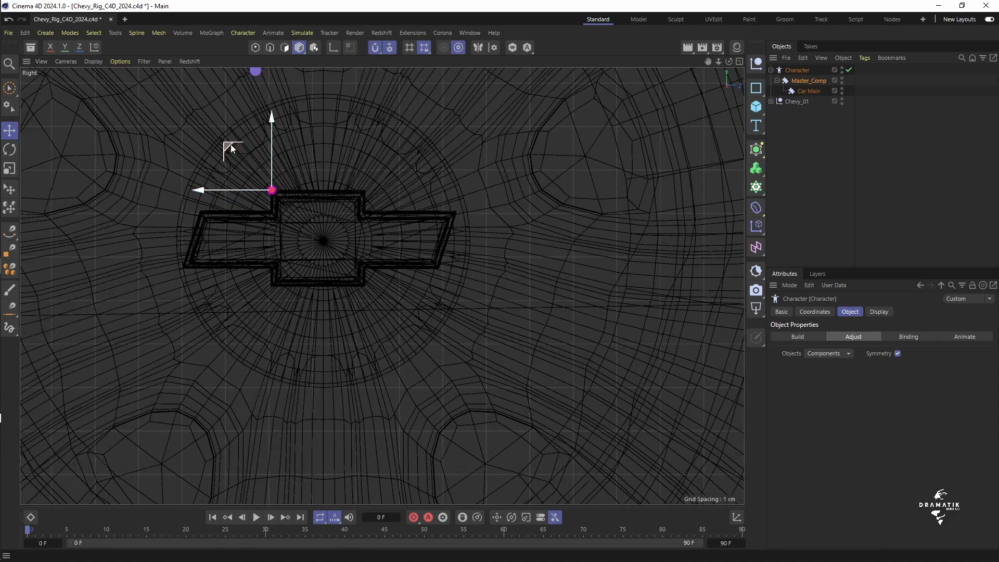
{"action": "left_click_drag", "start_coordinate": [225, 149], "coordinate": [281, 199]}
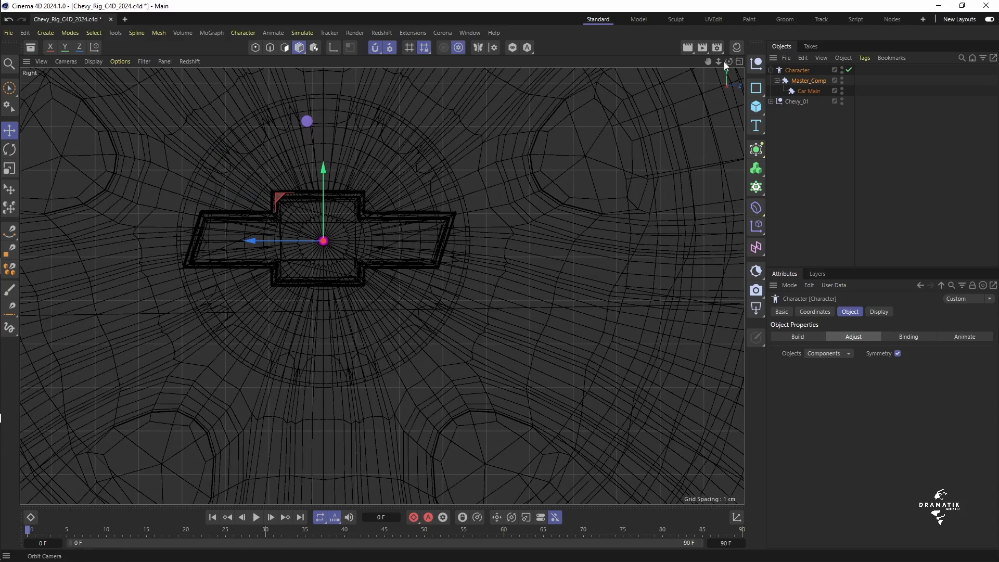
Lower the Master_Comp root handle straight down to the bottom of the rear tyre
{"action": "scroll", "coordinate": [382, 285], "scroll_direction": "down", "scroll_amount": 8}
{"action": "scroll", "coordinate": [382, 286], "scroll_direction": "down", "scroll_amount": 5}
{"action": "scroll", "coordinate": [378, 278], "scroll_direction": "up", "scroll_amount": 6}
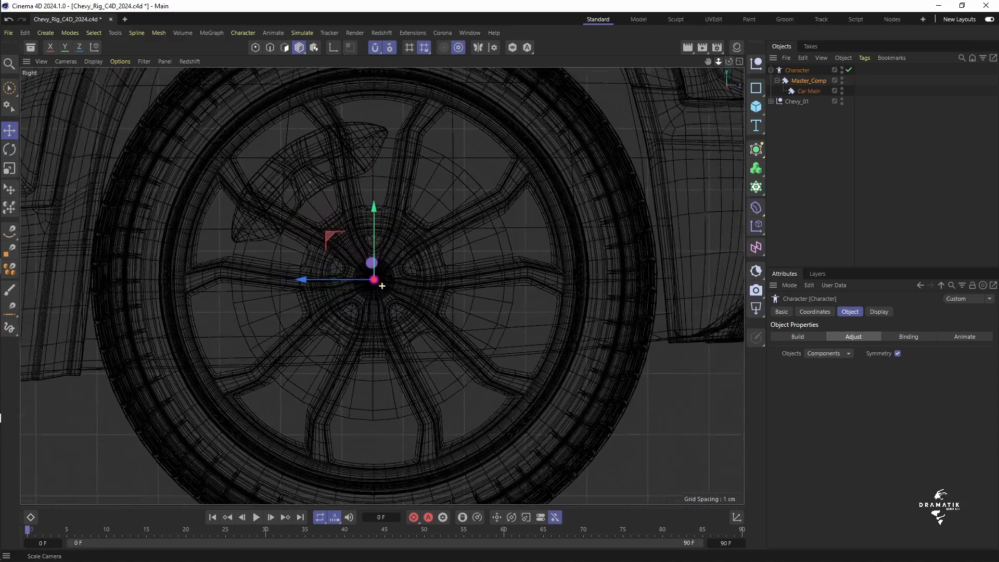
{"action": "left_click_drag", "start_coordinate": [709, 61], "coordinate": [711, 63]}
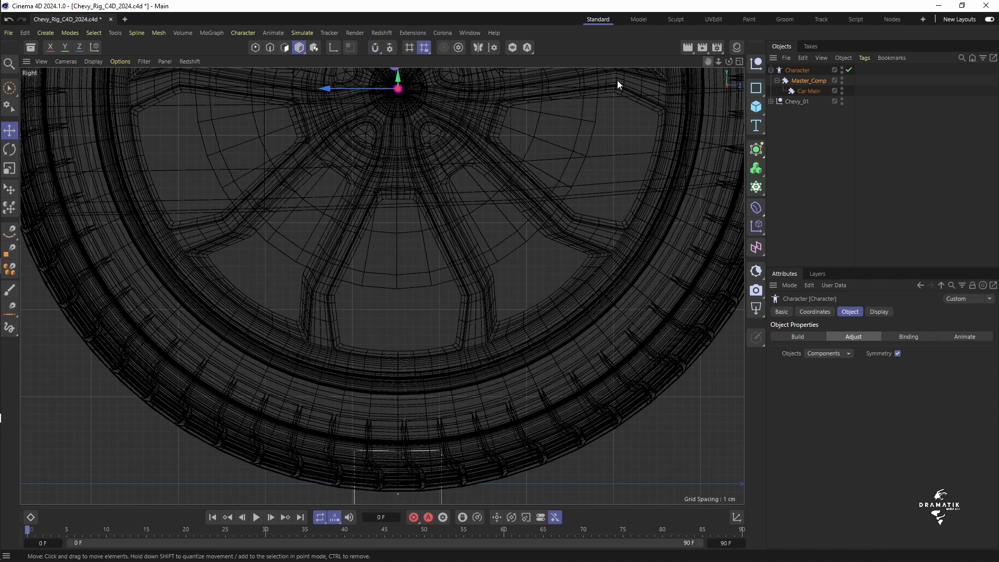
{"action": "left_click_drag", "start_coordinate": [398, 78], "coordinate": [457, 478]}
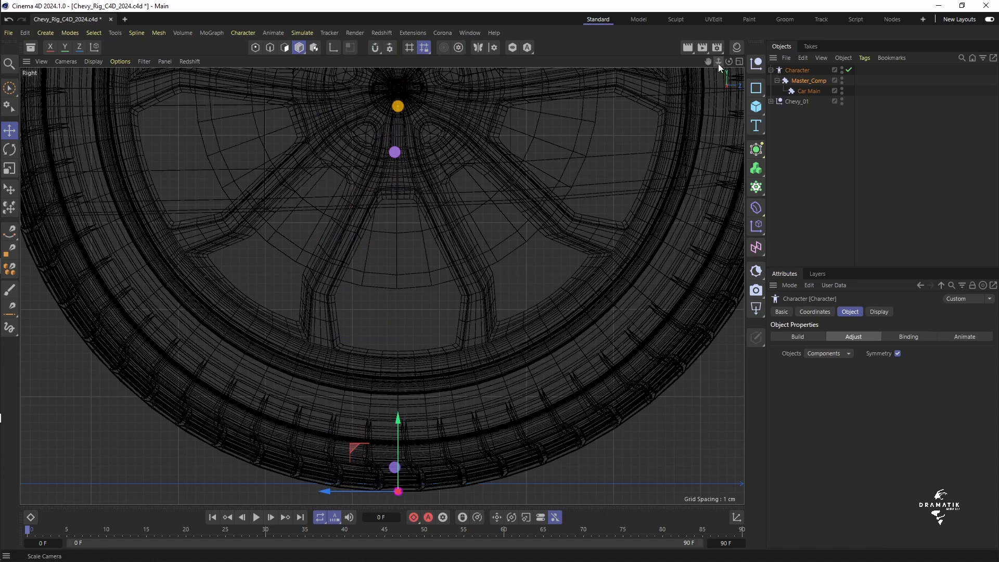
{"action": "left_click_drag", "start_coordinate": [718, 62], "coordinate": [635, 63]}
Move Car Main's front_axel handle back along the car's length to the front wheel in the Perspective view
{"action": "left_click", "coordinate": [740, 61]}
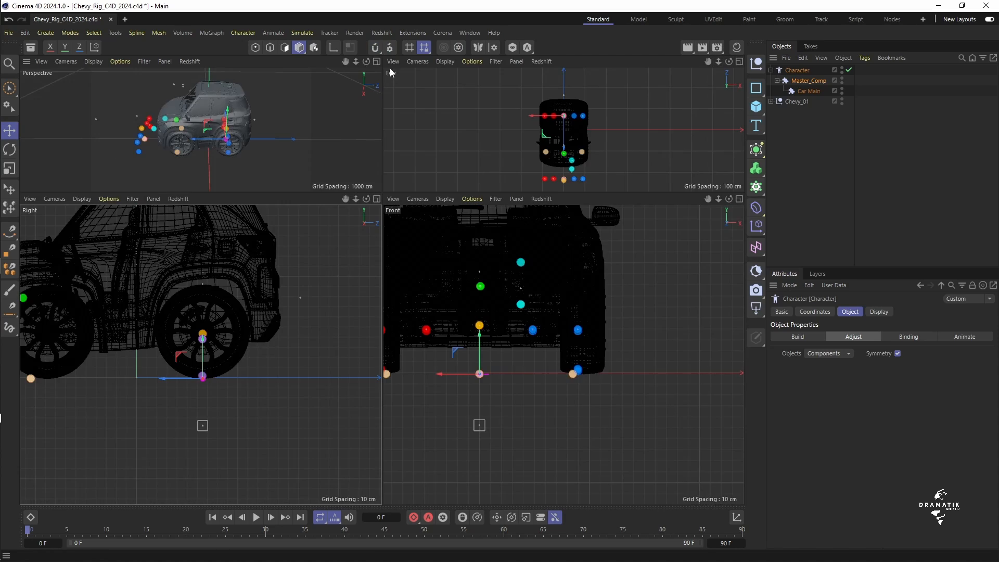
{"action": "left_click", "coordinate": [376, 61]}
{"action": "left_click_drag", "start_coordinate": [729, 61], "coordinate": [660, 99]}
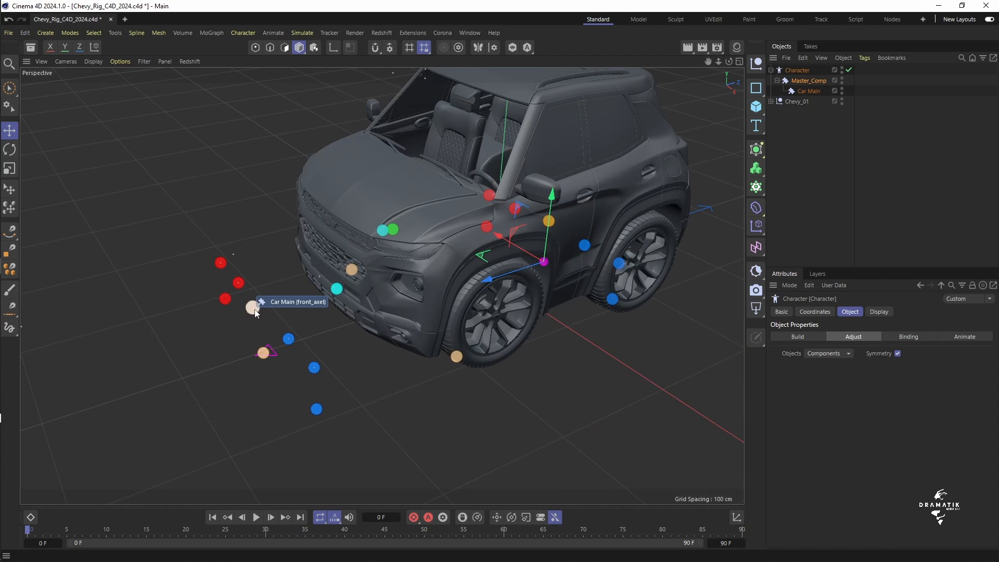
{"action": "left_click_drag", "start_coordinate": [255, 313], "coordinate": [327, 296]}
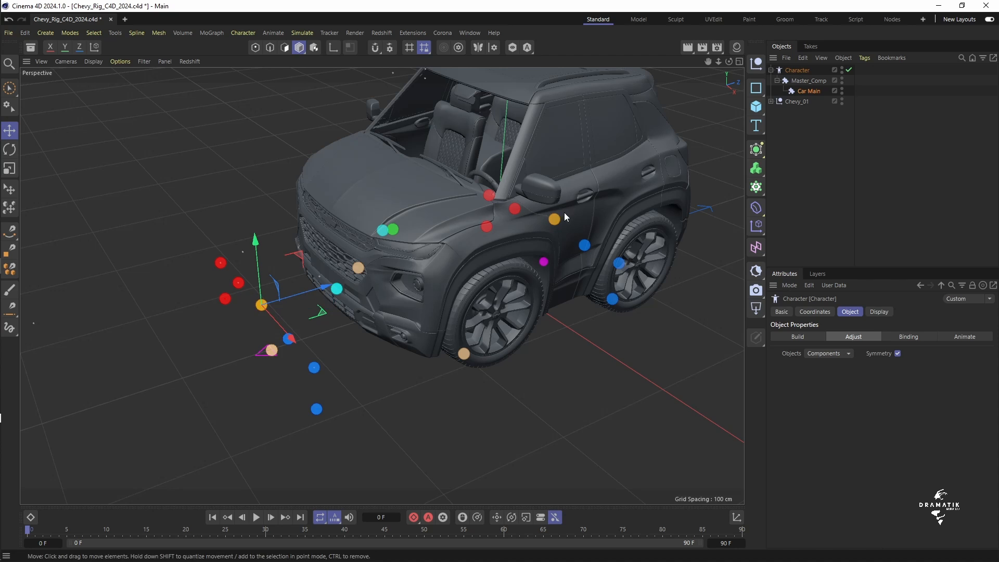
{"action": "left_click_drag", "start_coordinate": [321, 293], "coordinate": [463, 251]}
Align the front_axel handle with the centre of the front wheel hub in the Right view
{"action": "left_click", "coordinate": [738, 65]}
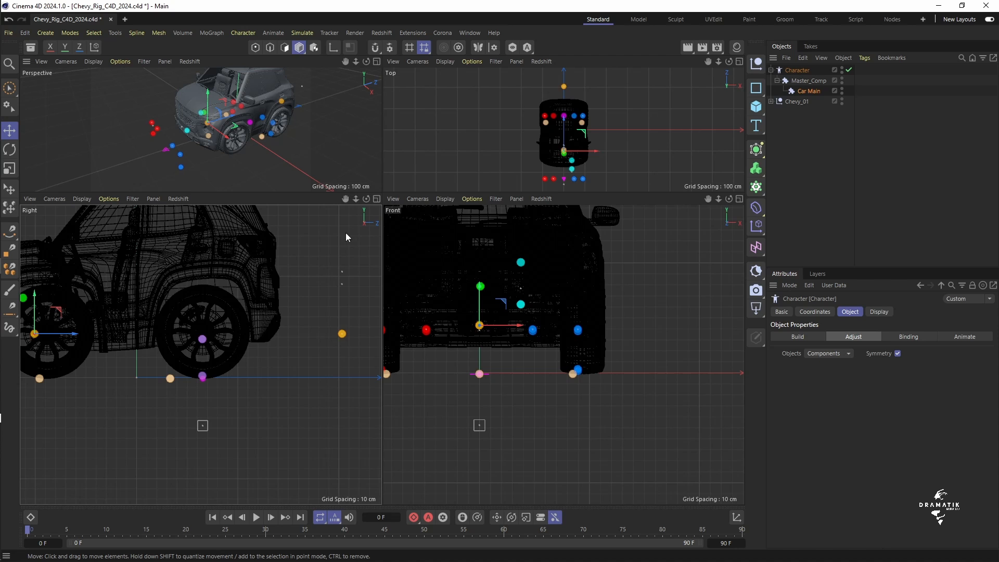
{"action": "left_click", "coordinate": [376, 199]}
{"action": "left_click_drag", "start_coordinate": [707, 62], "coordinate": [397, 277]}
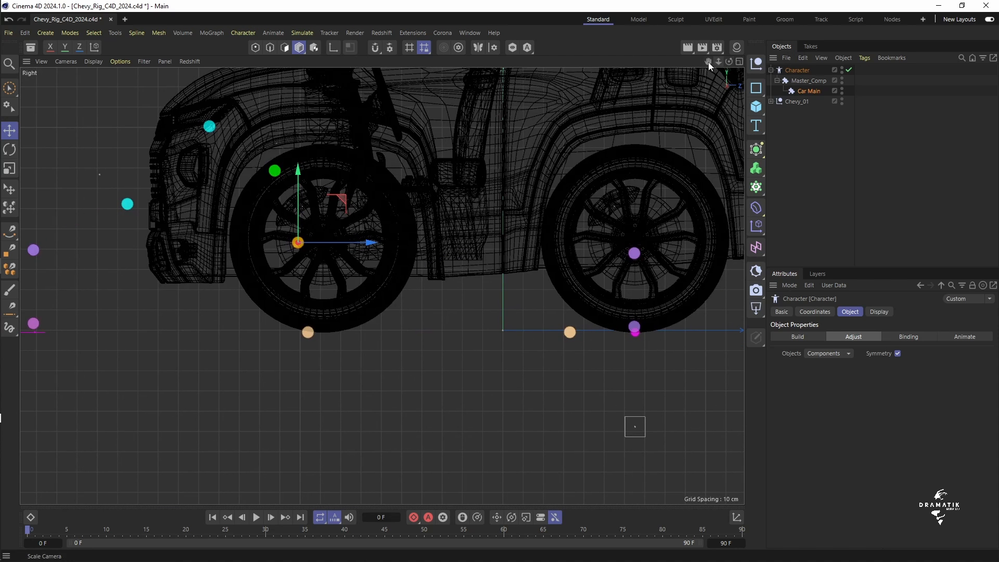
{"action": "left_click_drag", "start_coordinate": [708, 62], "coordinate": [382, 286]}
{"action": "left_click_drag", "start_coordinate": [713, 62], "coordinate": [621, 207]}
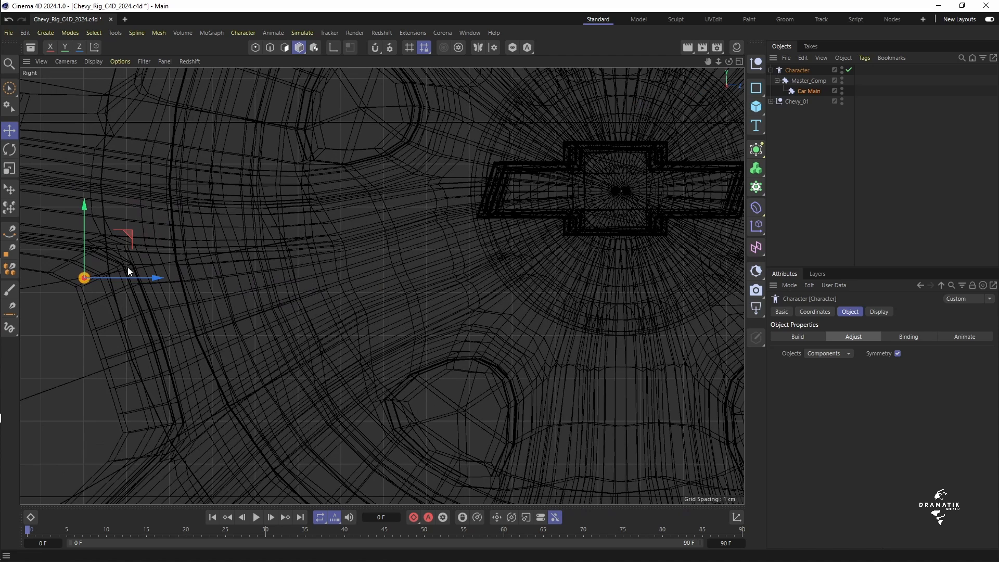
{"action": "left_click_drag", "start_coordinate": [131, 235], "coordinate": [666, 151]}
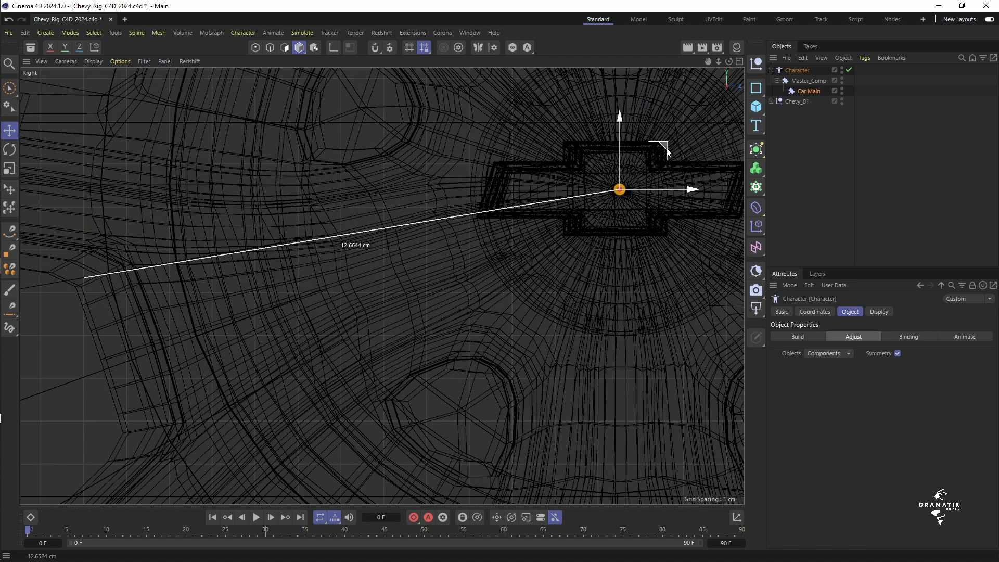
{"action": "left_click_drag", "start_coordinate": [666, 151], "coordinate": [667, 150]}
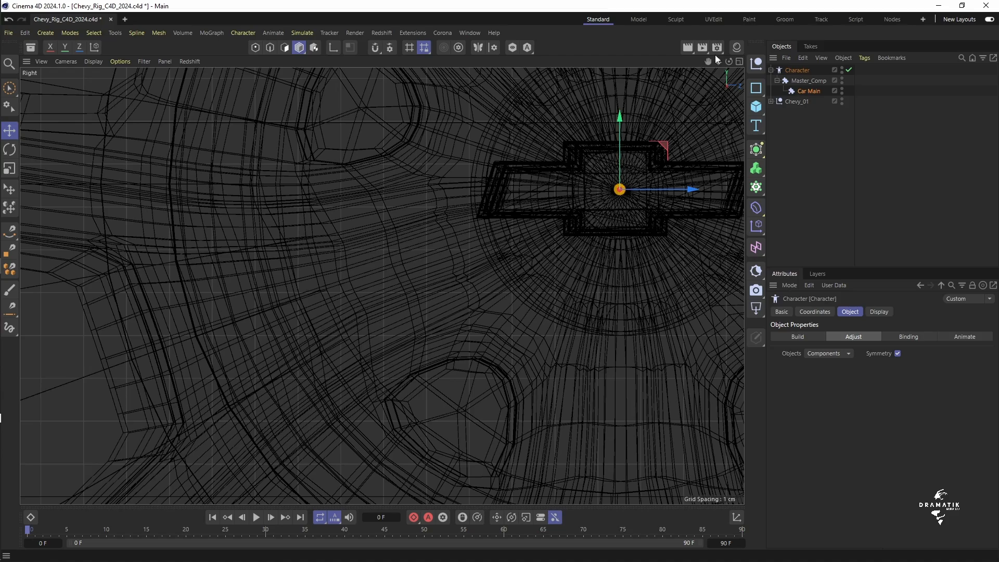
{"action": "scroll", "coordinate": [382, 286], "scroll_direction": "down", "scroll_amount": 10}
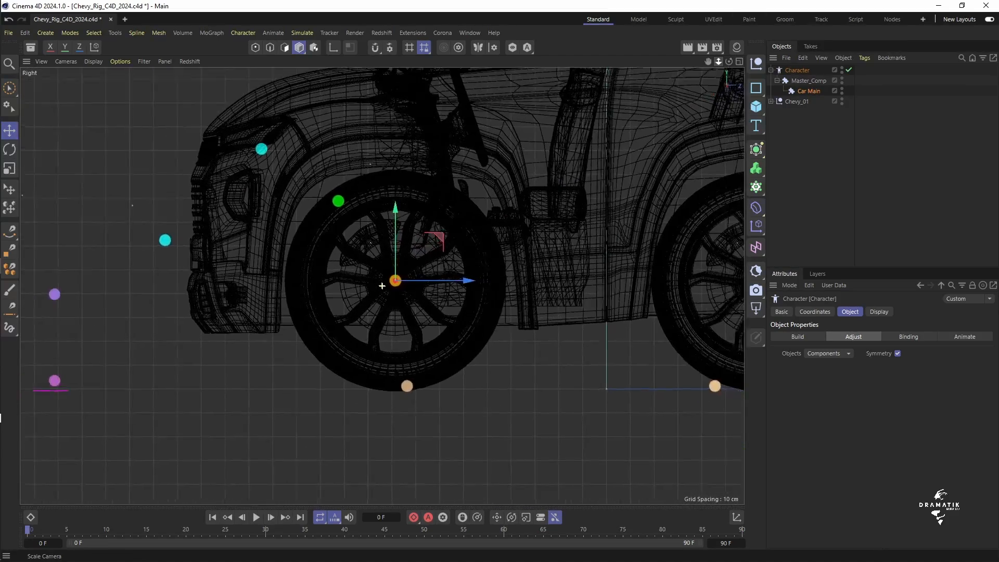
Move Car Main's rear axle handle along the car's length to the centre of the rear wheel hub in the Right view
{"action": "left_click_drag", "start_coordinate": [719, 61], "coordinate": [564, 325]}
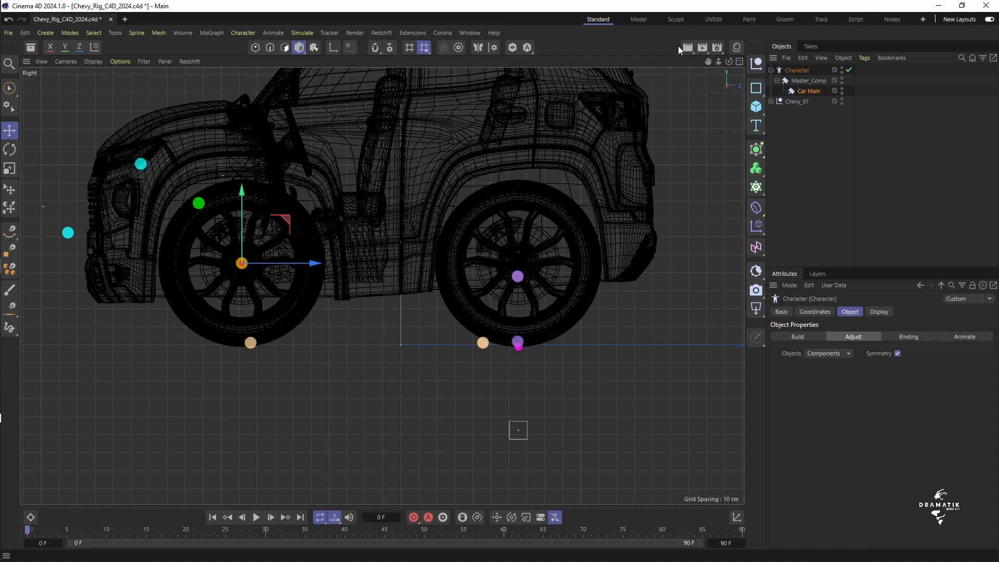
{"action": "left_click_drag", "start_coordinate": [706, 63], "coordinate": [560, 68]}
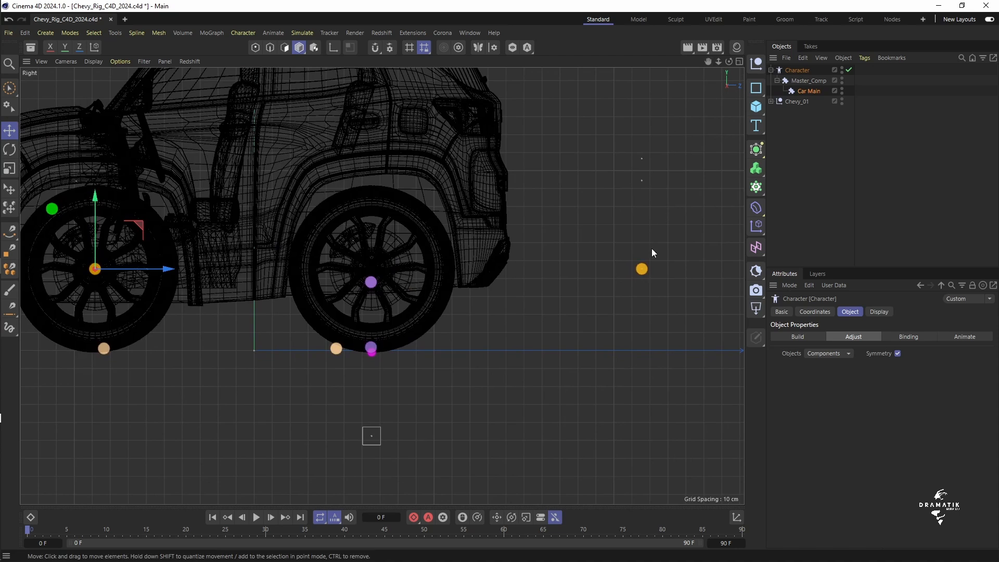
{"action": "left_click", "coordinate": [642, 269]}
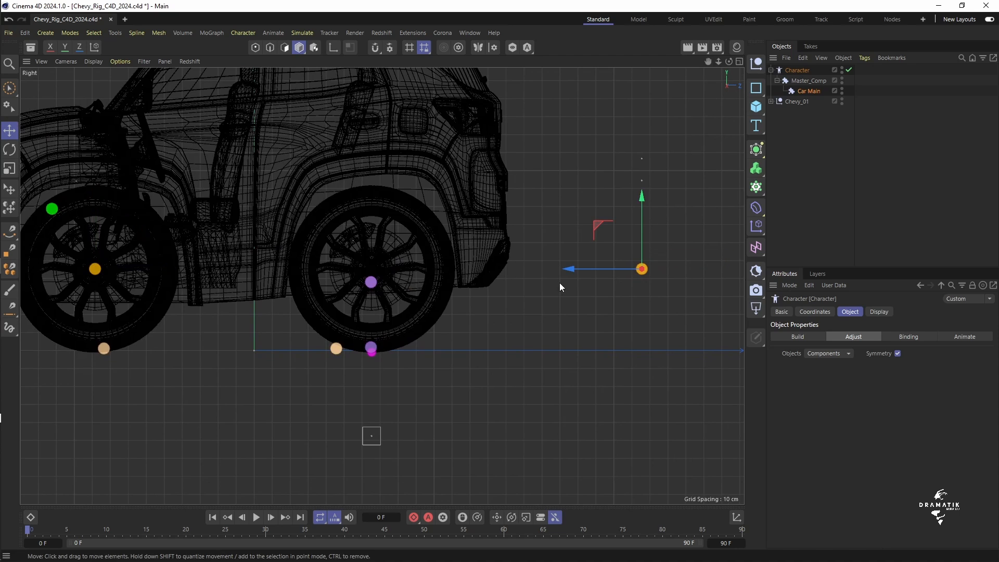
{"action": "left_click_drag", "start_coordinate": [566, 270], "coordinate": [305, 300]}
{"action": "middle_click_drag", "start_coordinate": [327, 333], "coordinate": [472, 311], "text": "alt"}
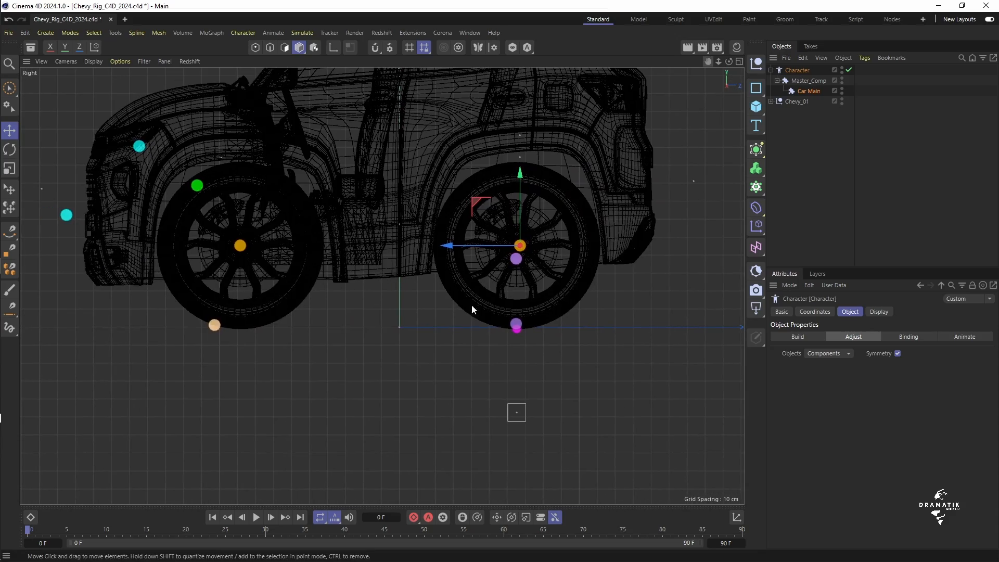
{"action": "left_click_drag", "start_coordinate": [709, 61], "coordinate": [621, 254]}
{"action": "left_click_drag", "start_coordinate": [560, 228], "coordinate": [451, 235]}
{"action": "left_click_drag", "start_coordinate": [719, 63], "coordinate": [915, 45]}
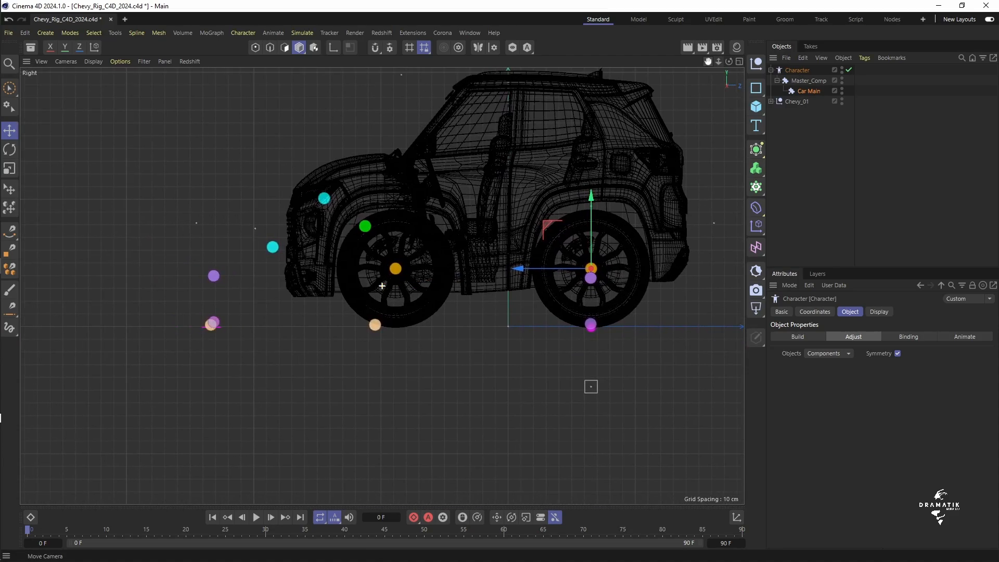
Move Car Main's front_tilt handle from in front of the car back to the front wheel in the Perspective view
{"action": "left_click", "coordinate": [740, 62]}
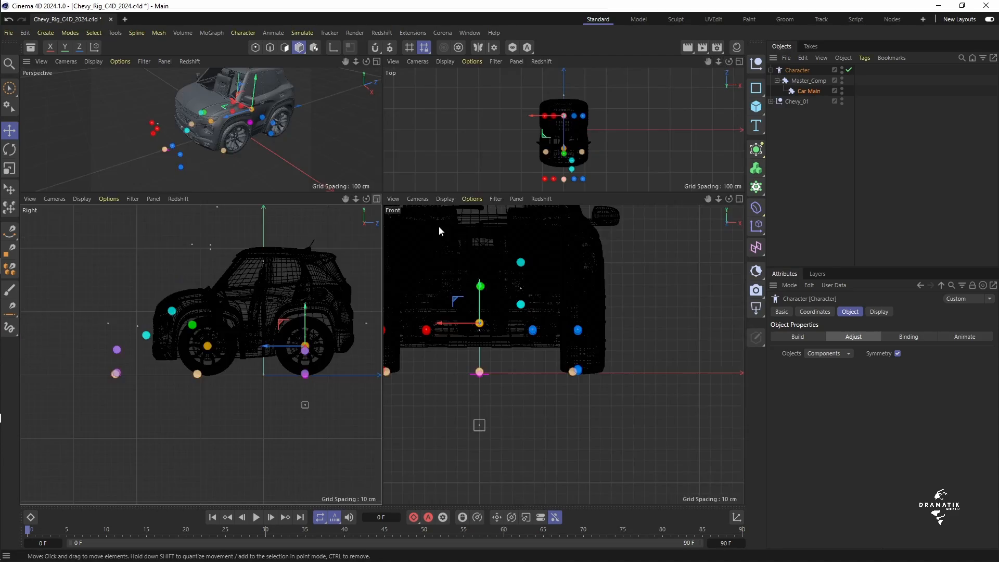
{"action": "left_click", "coordinate": [377, 62]}
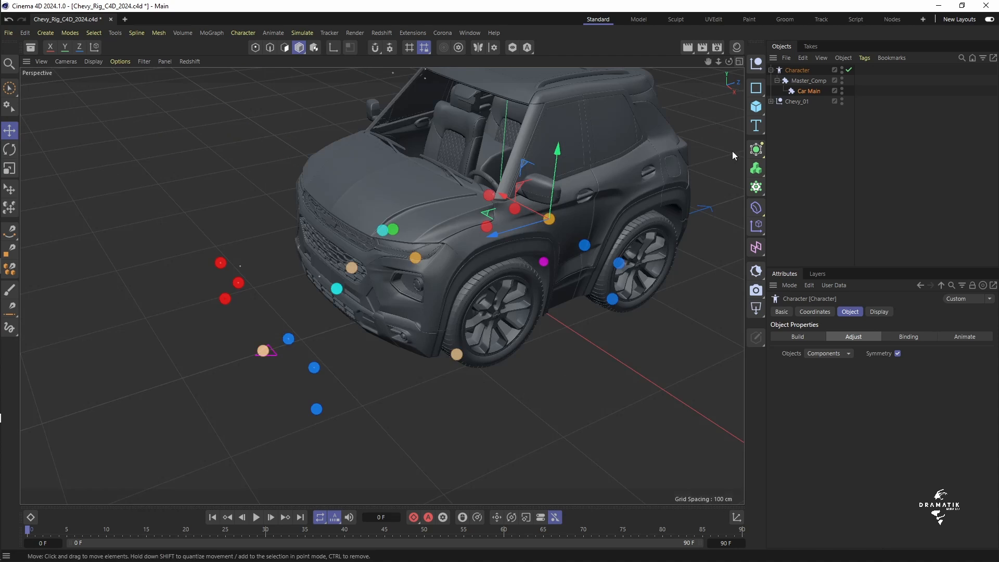
{"action": "left_click", "coordinate": [263, 351]}
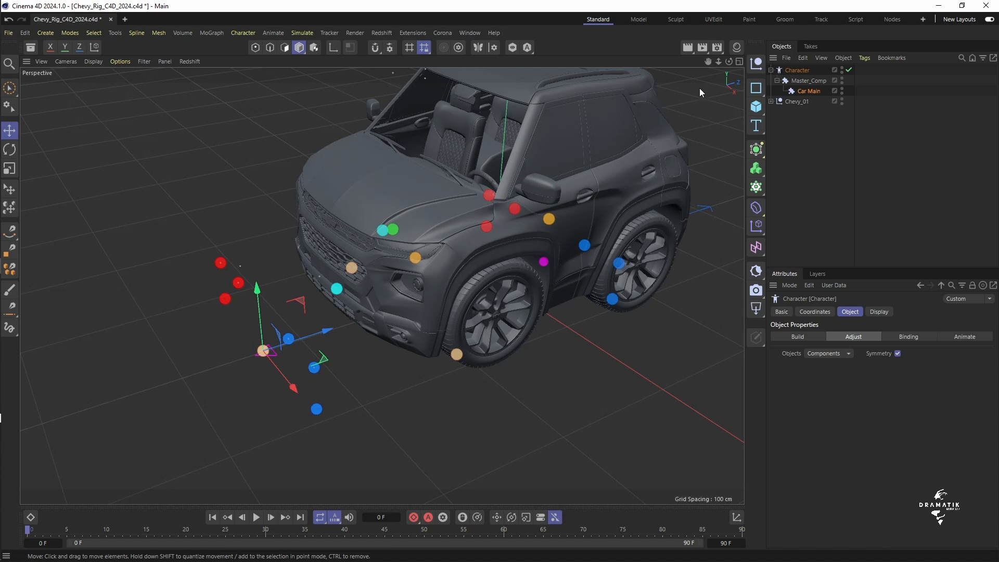
{"action": "mouse_move", "coordinate": [708, 61]}
{"action": "left_mouse_down"}
{"action": "mouse_move", "coordinate": [641, 79]}
{"action": "mouse_move", "coordinate": [694, 75]}
{"action": "left_mouse_up"}
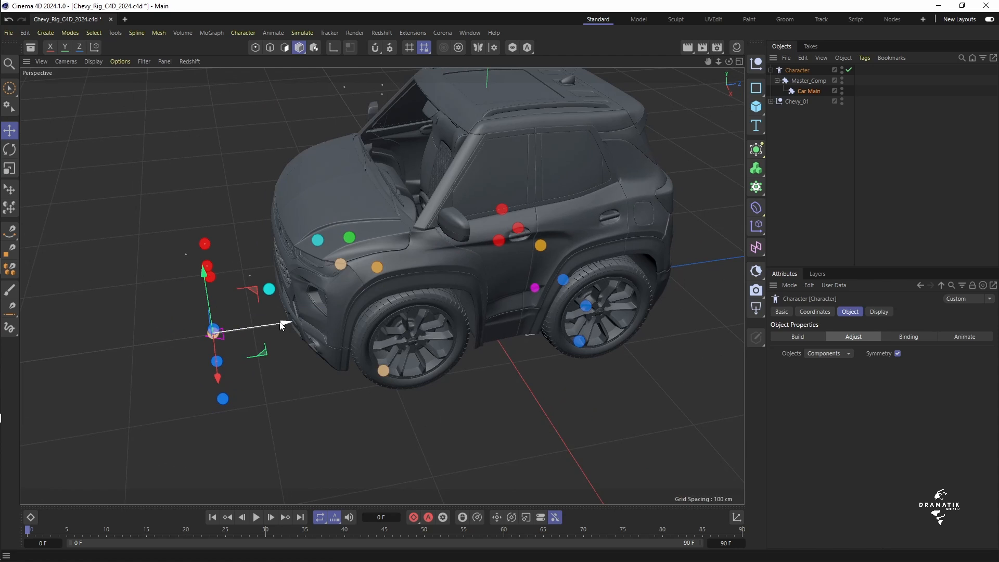
{"action": "left_click_drag", "start_coordinate": [281, 325], "coordinate": [520, 293]}
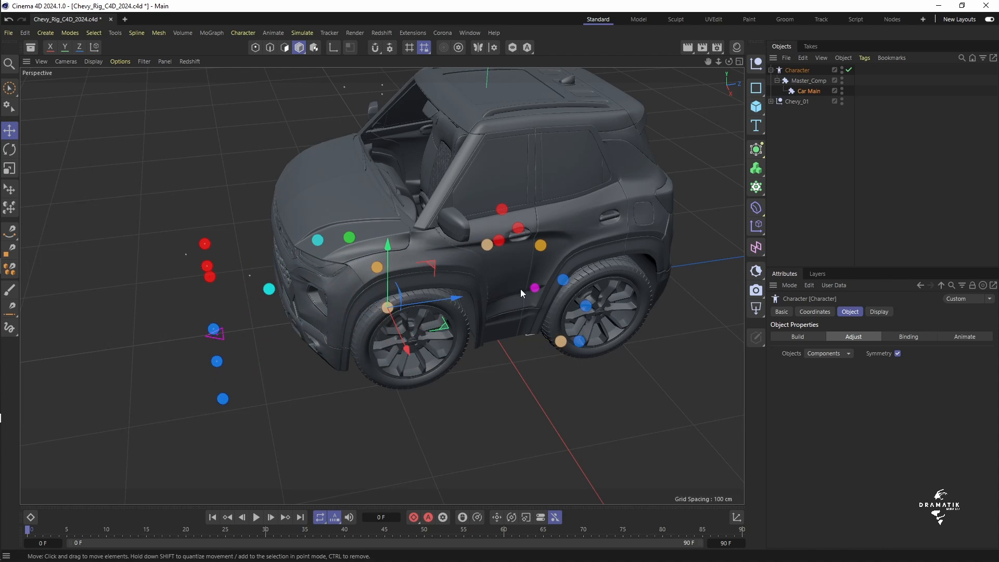
Align the front_tilt handle with the front wheel's centre at the very bottom of the tyre in the Right view
{"action": "left_click", "coordinate": [740, 62]}
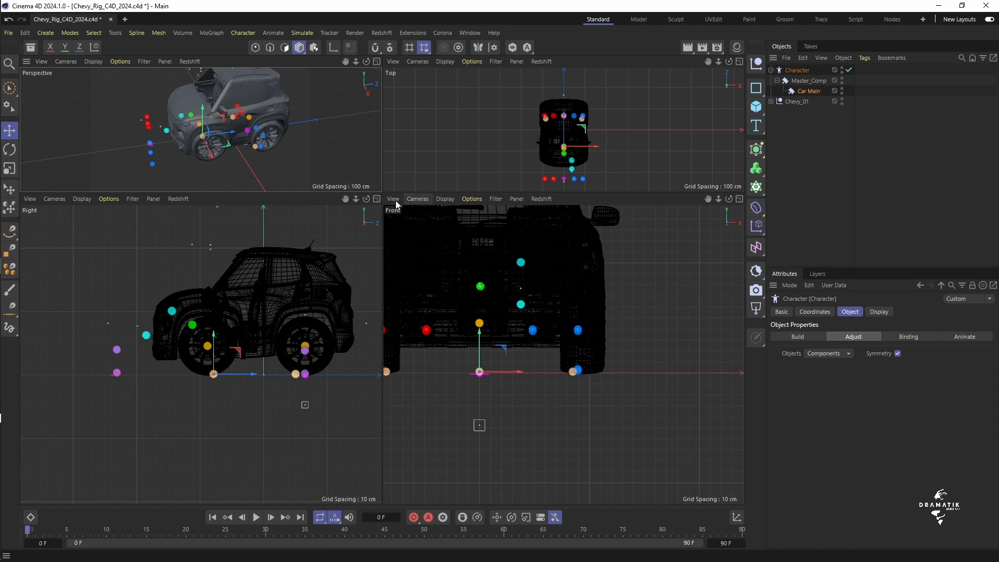
{"action": "left_click", "coordinate": [376, 199]}
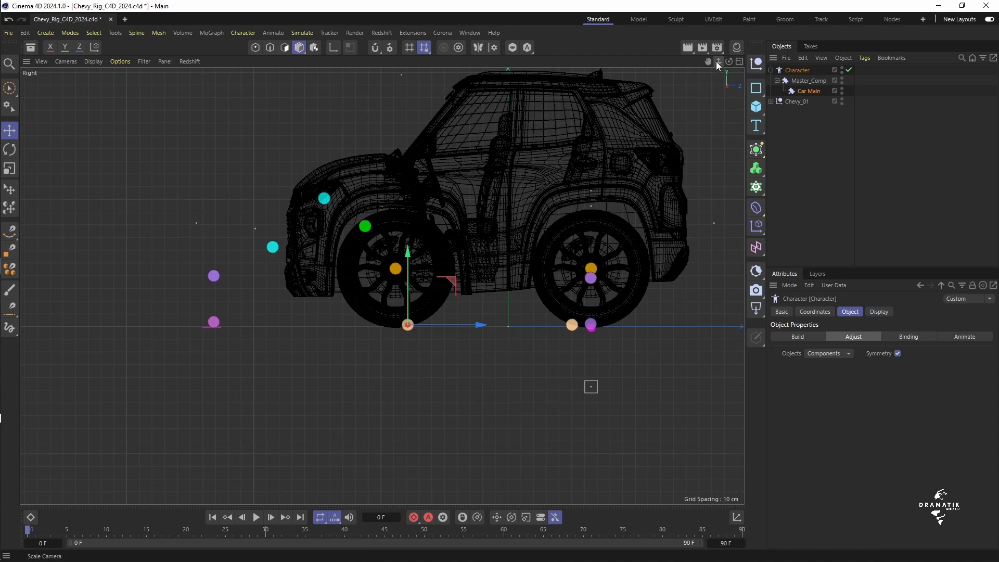
{"action": "left_click_drag", "start_coordinate": [719, 61], "coordinate": [754, 61]}
{"action": "scroll", "coordinate": [382, 286], "scroll_direction": "up", "scroll_amount": 2}
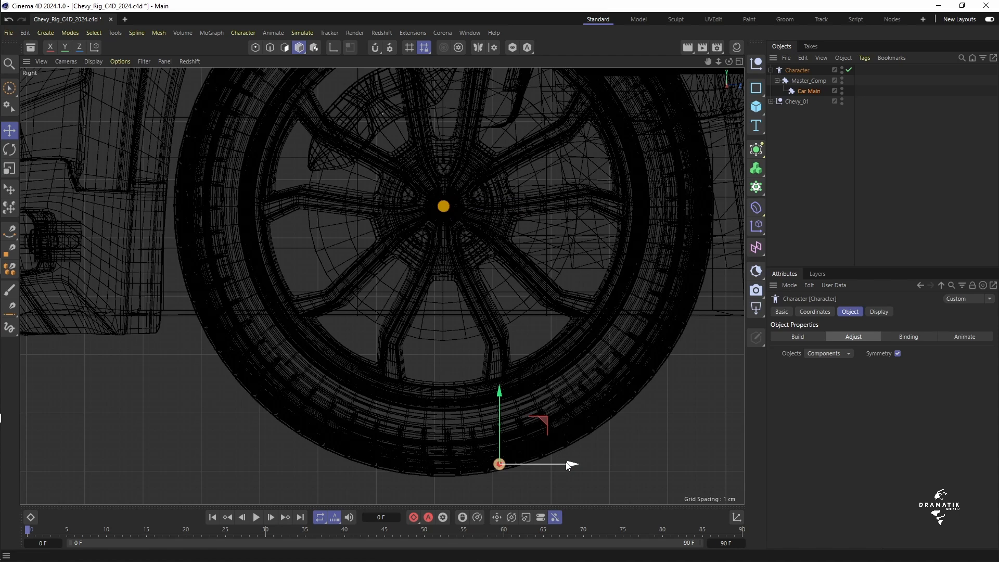
{"action": "left_click_drag", "start_coordinate": [567, 465], "coordinate": [510, 466]}
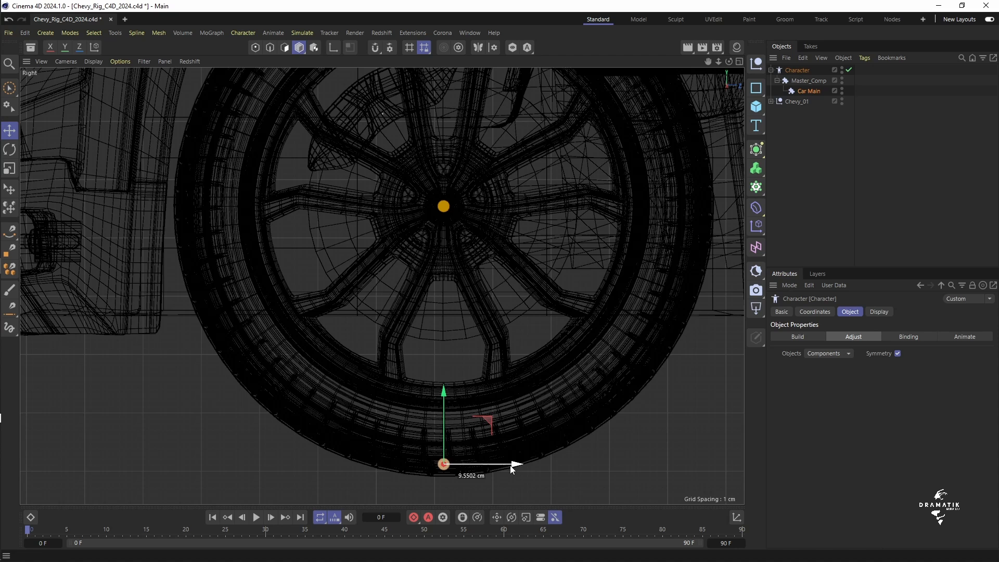
{"action": "left_click_drag", "start_coordinate": [444, 401], "coordinate": [443, 412]}
{"action": "left_click_drag", "start_coordinate": [719, 62], "coordinate": [590, 99]}
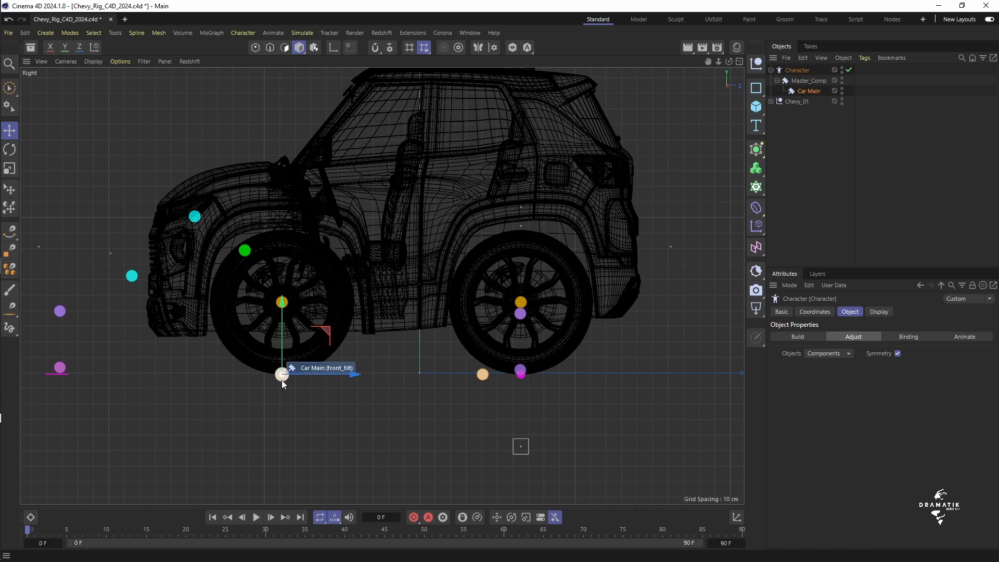
Move the beige handle near the rear tyre to the world origin's vertical axis between the wheels, and bring the green handle directly above it
{"action": "left_click", "coordinate": [481, 374]}
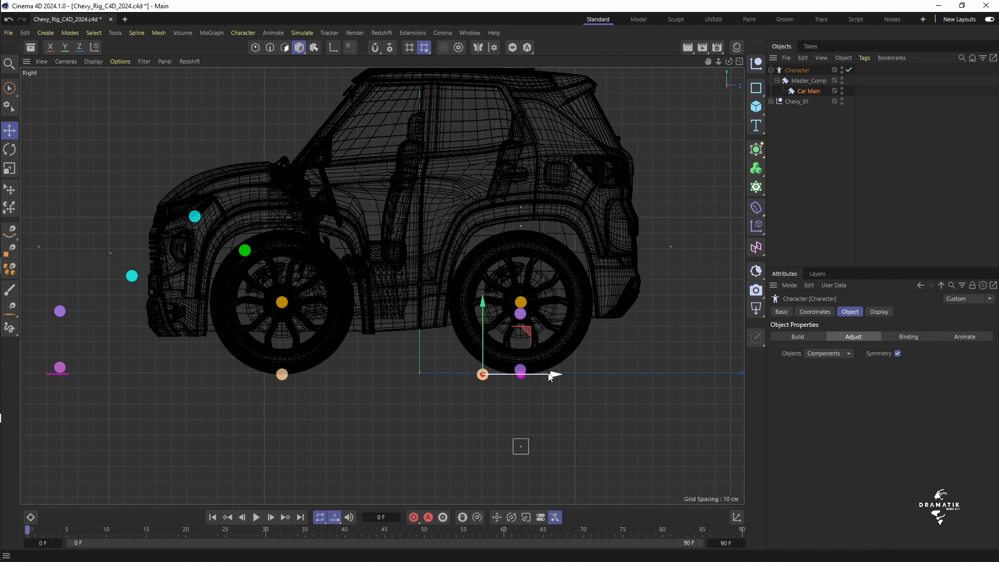
{"action": "left_click_drag", "start_coordinate": [535, 376], "coordinate": [492, 382]}
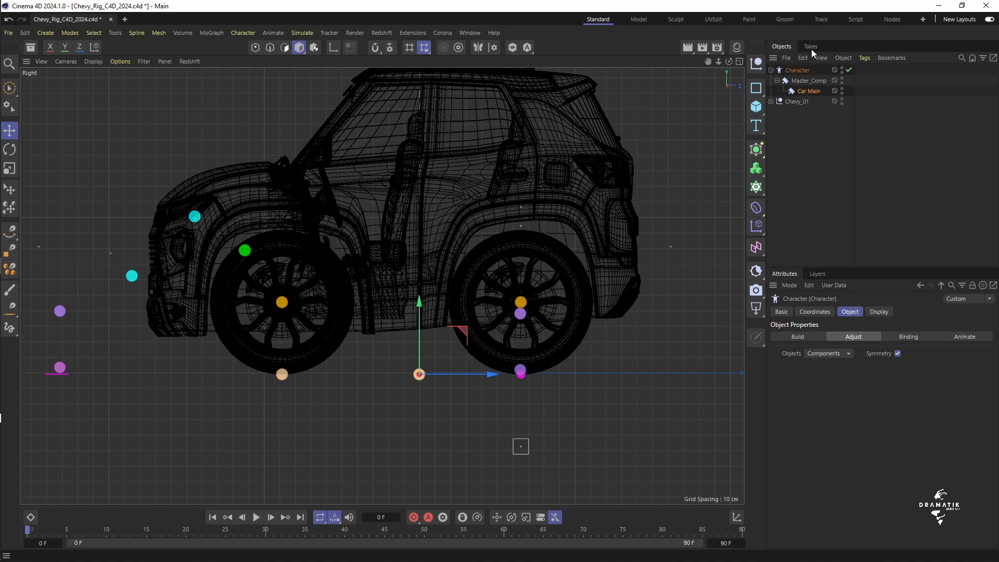
{"action": "left_click", "coordinate": [245, 251]}
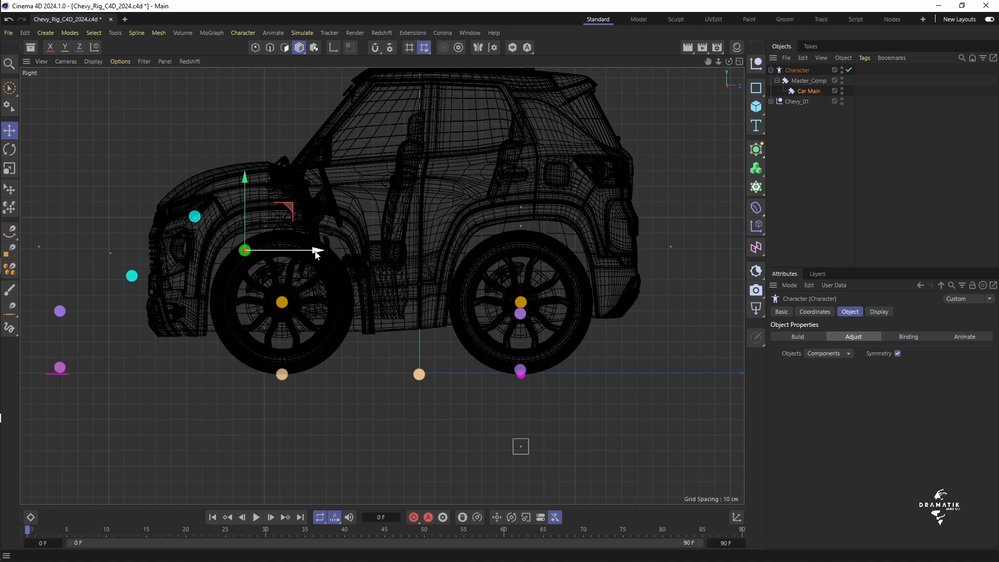
{"action": "left_click_drag", "start_coordinate": [317, 254], "coordinate": [492, 265]}
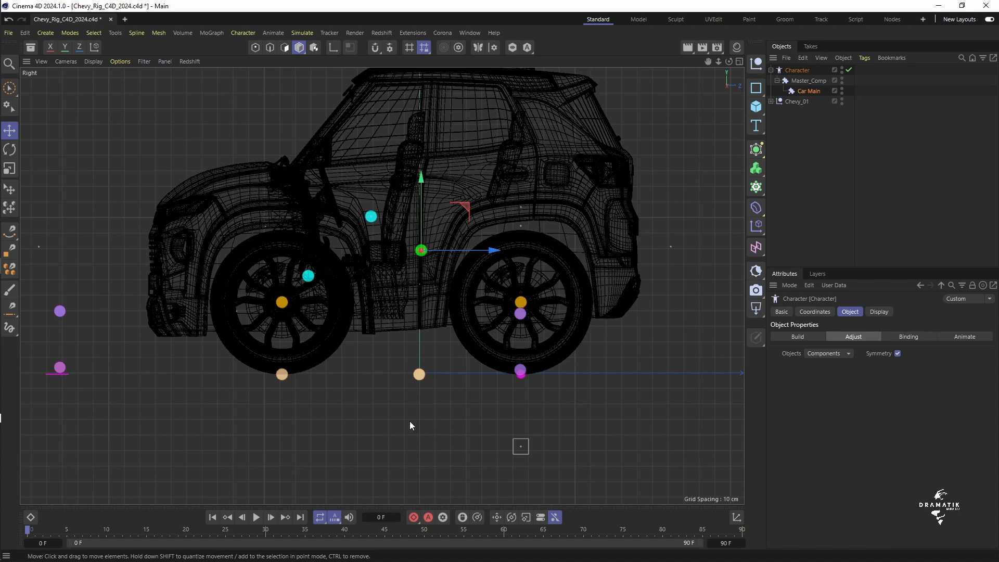
Move the beige ground handle on the blue-handle side out to the tyre's lower outer edge in the Front view
{"action": "left_click", "coordinate": [419, 374]}
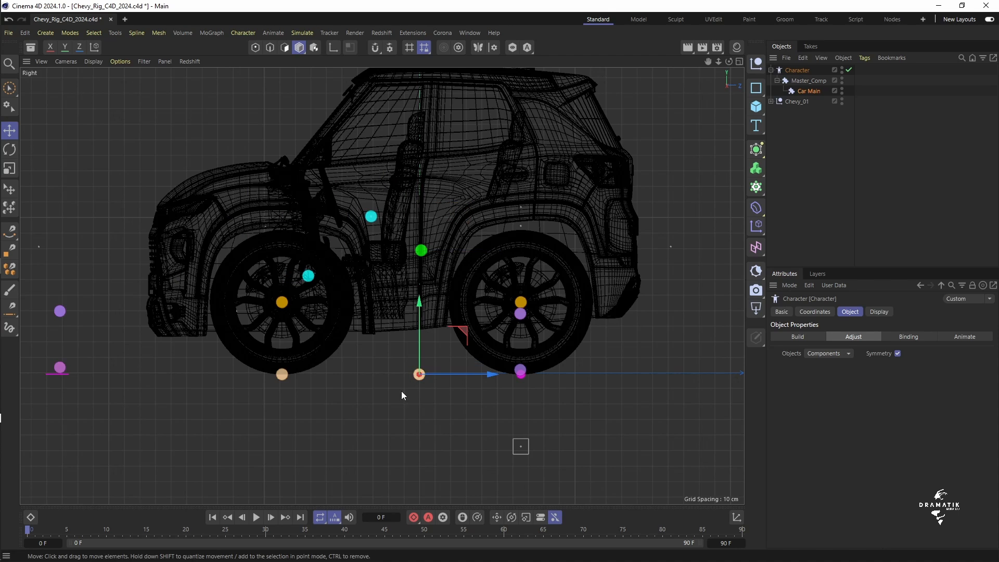
{"action": "left_click", "coordinate": [738, 63]}
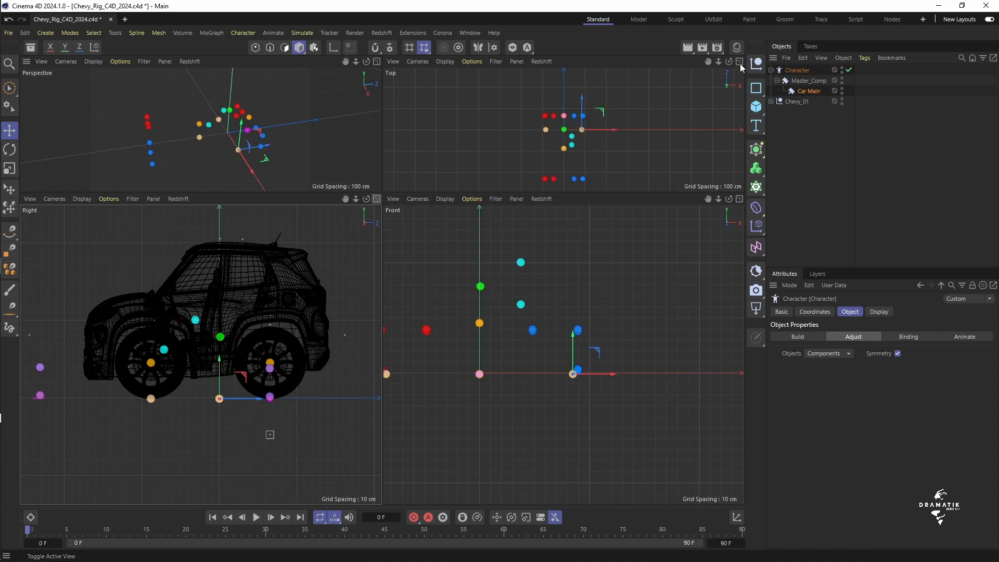
{"action": "left_click", "coordinate": [739, 199]}
{"action": "mouse_move", "coordinate": [709, 60]}
{"action": "left_mouse_down"}
{"action": "mouse_move", "coordinate": [843, 35]}
{"action": "mouse_move", "coordinate": [709, 70]}
{"action": "left_mouse_up"}
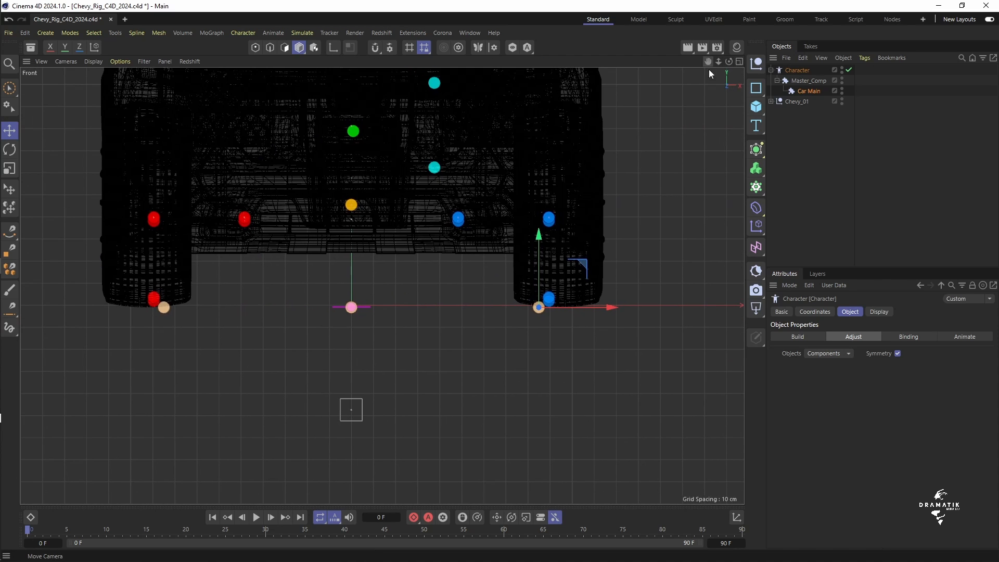
{"action": "left_click", "coordinate": [164, 307]}
{"action": "left_click_drag", "start_coordinate": [235, 307], "coordinate": [237, 307]}
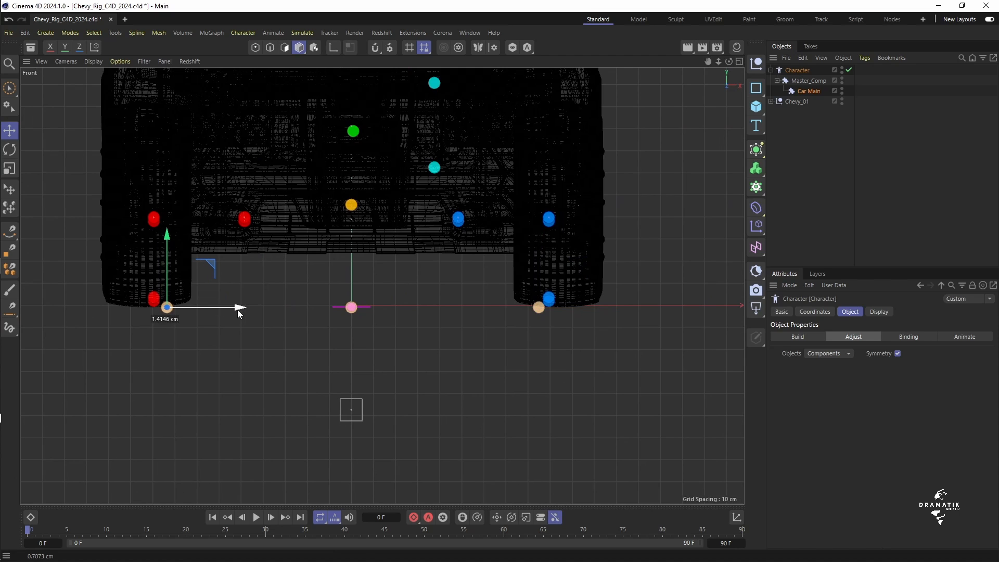
{"action": "left_click", "coordinate": [539, 308]}
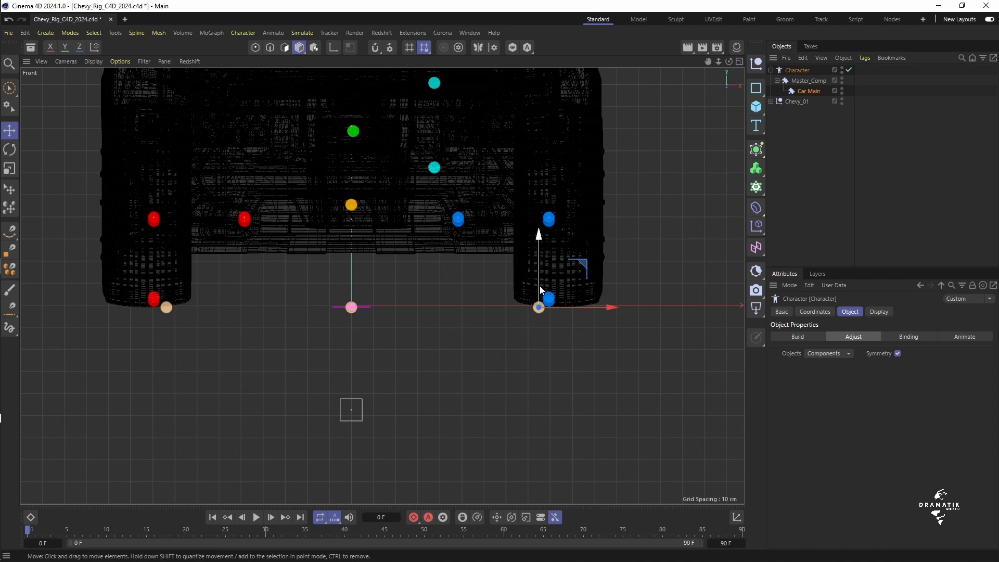
{"action": "left_click_drag", "start_coordinate": [614, 310], "coordinate": [673, 311]}
{"action": "left_click_drag", "start_coordinate": [708, 61], "coordinate": [320, 83]}
{"action": "left_click_drag", "start_coordinate": [382, 286], "coordinate": [380, 286]}
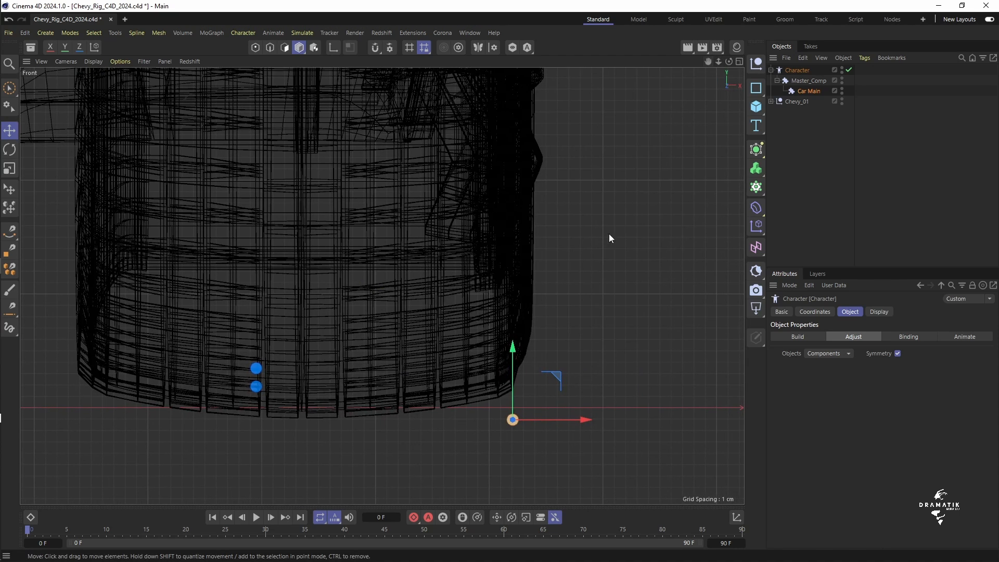
{"action": "left_click_drag", "start_coordinate": [504, 356], "coordinate": [500, 316]}
Move the beige ground handle on the red-handle side out to the tyre's lower outer edge in the Front view
{"action": "left_click_drag", "start_coordinate": [720, 60], "coordinate": [710, 60]}
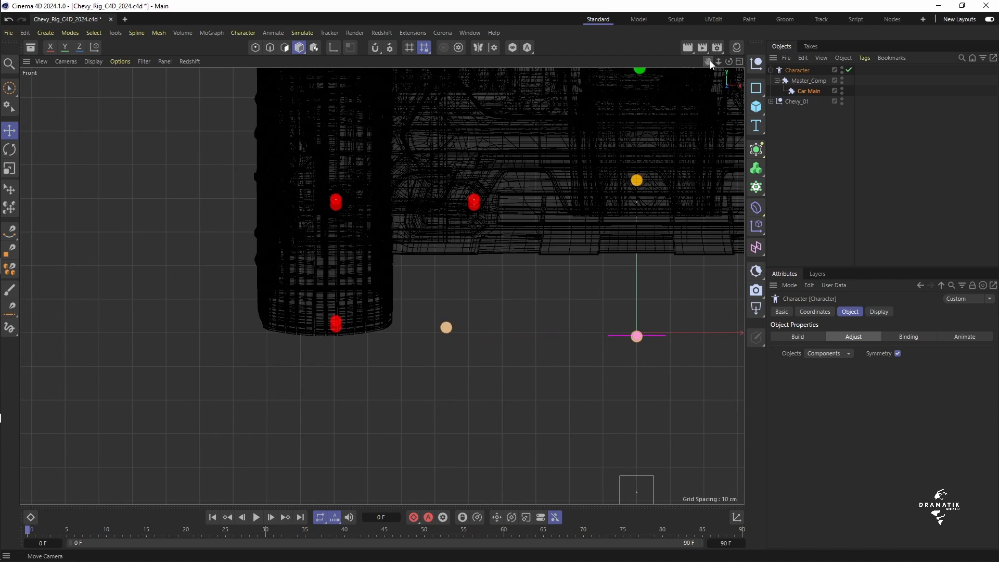
{"action": "scroll", "coordinate": [383, 287], "scroll_direction": "up", "scroll_amount": 4}
{"action": "left_click", "coordinate": [539, 387]}
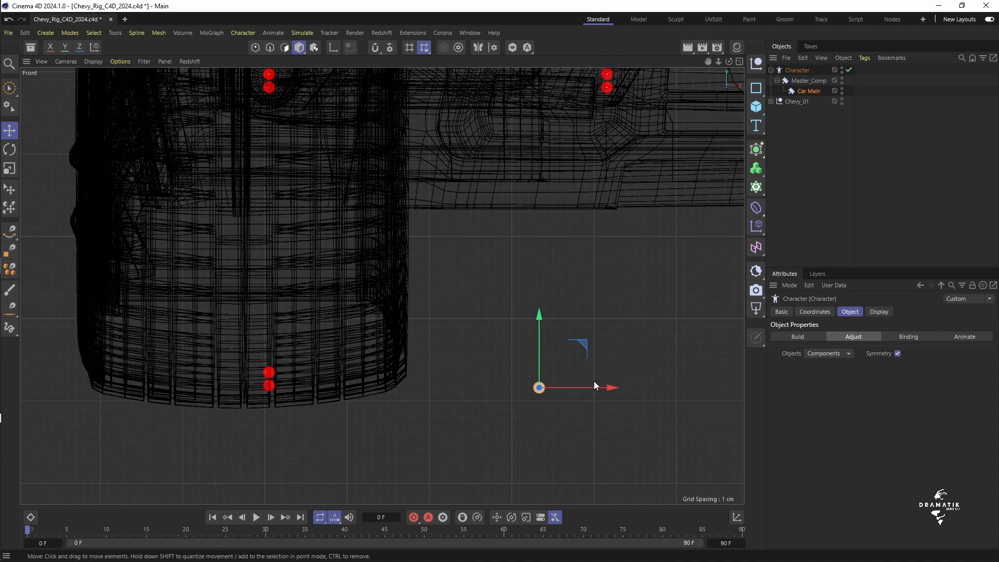
{"action": "left_click_drag", "start_coordinate": [611, 390], "coordinate": [161, 442]}
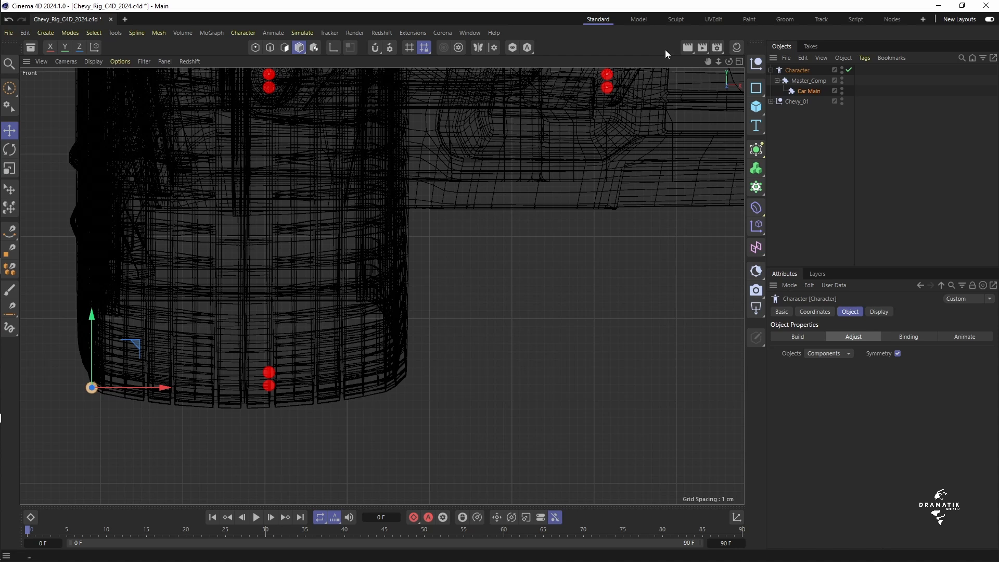
Slide the lower cyan steering handle sideways along its X axis in the Perspective view until both cyan handles line up with the steering wheel
{"action": "left_click", "coordinate": [739, 61]}
{"action": "left_click", "coordinate": [376, 62]}
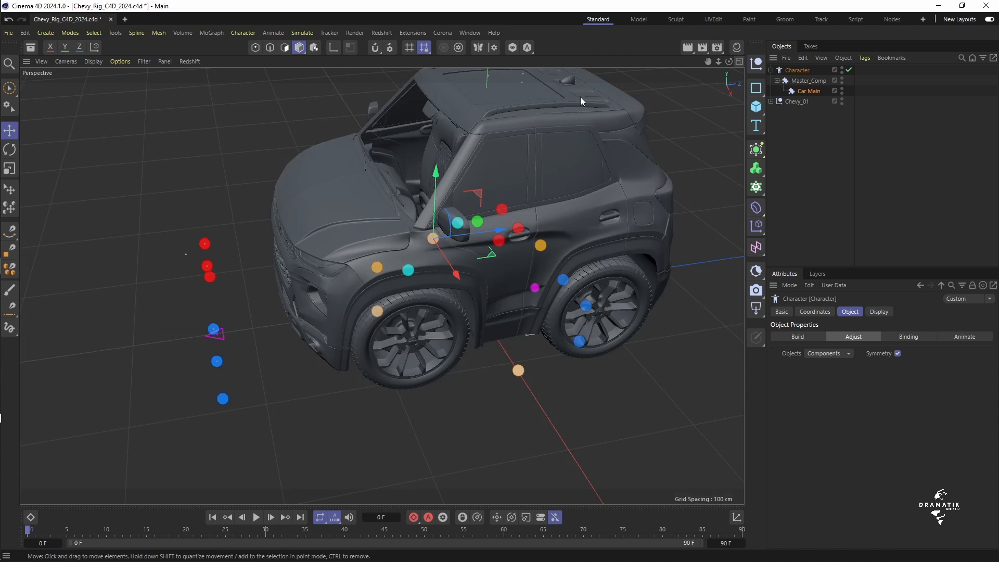
{"action": "mouse_move", "coordinate": [729, 61]}
{"action": "left_mouse_down"}
{"action": "mouse_move", "coordinate": [702, 57]}
{"action": "mouse_move", "coordinate": [743, 58]}
{"action": "left_mouse_up"}
{"action": "left_click_drag", "start_coordinate": [368, 227], "coordinate": [343, 235], "text": "alt"}
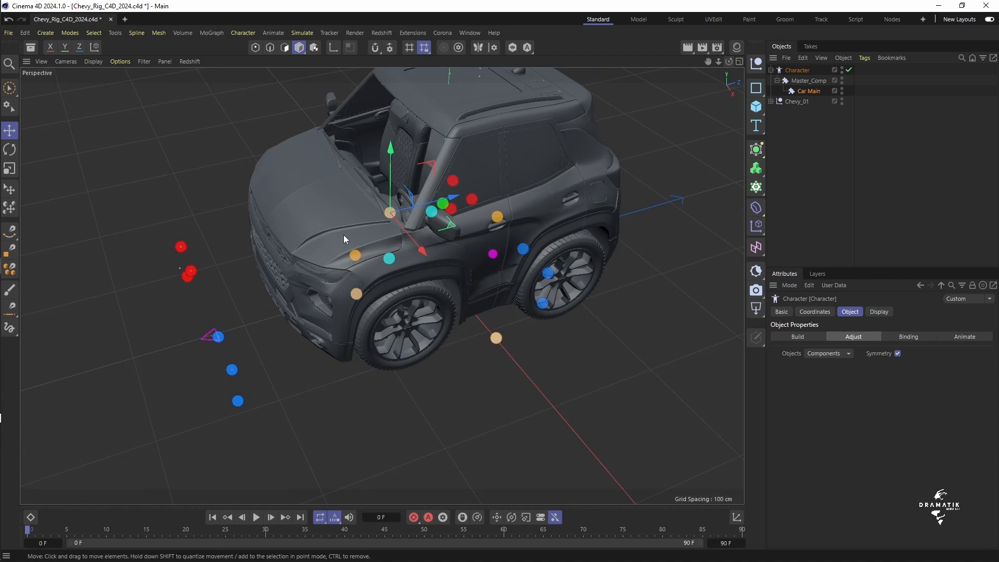
{"action": "left_click", "coordinate": [391, 259]}
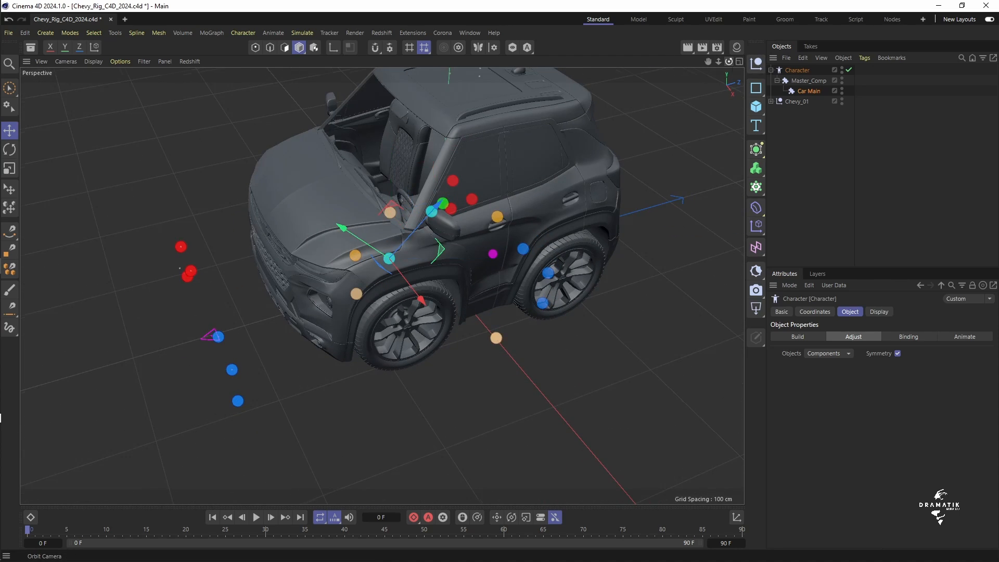
{"action": "left_click_drag", "start_coordinate": [729, 61], "coordinate": [788, 86]}
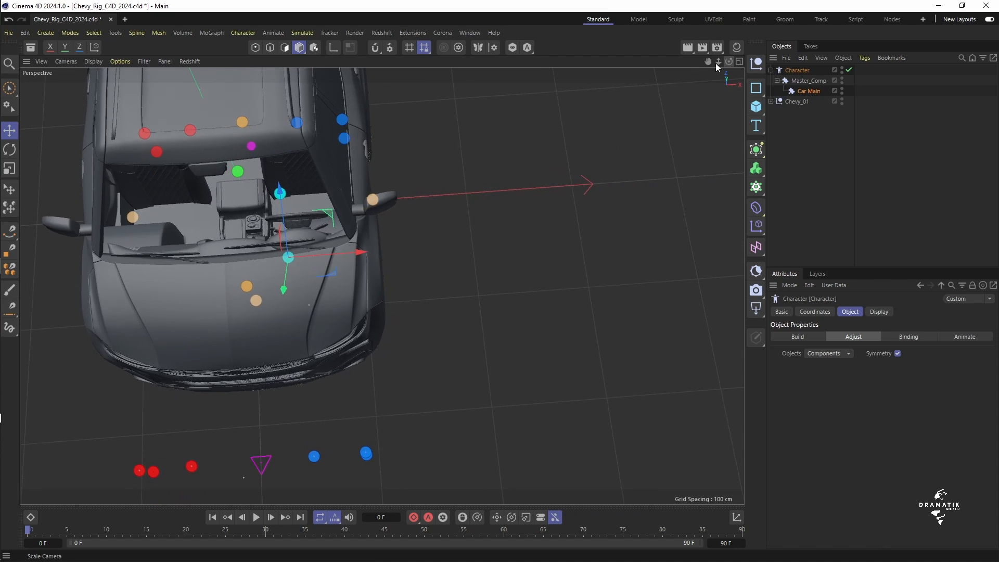
{"action": "left_click_drag", "start_coordinate": [708, 61], "coordinate": [864, 83]}
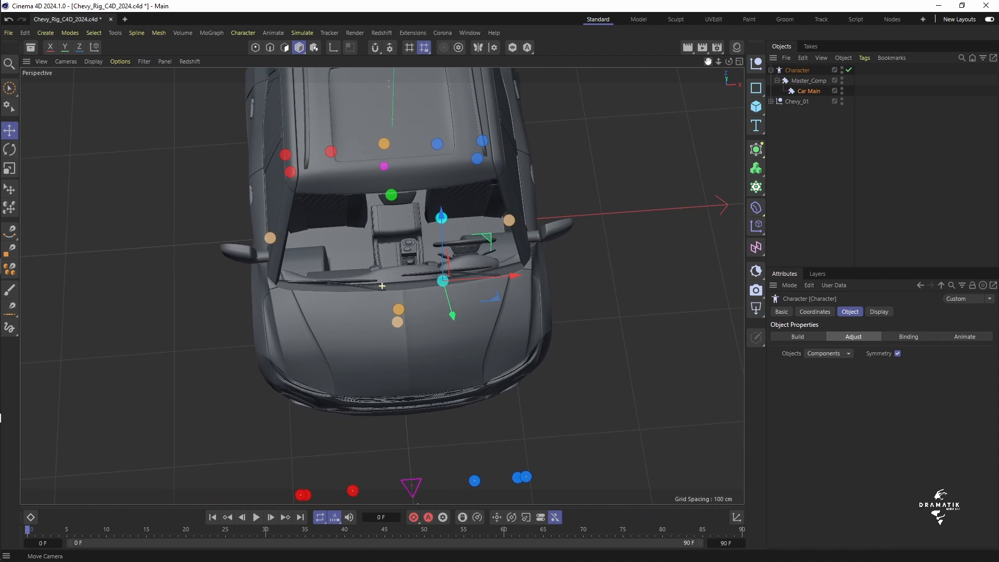
{"action": "left_click", "coordinate": [442, 284]}
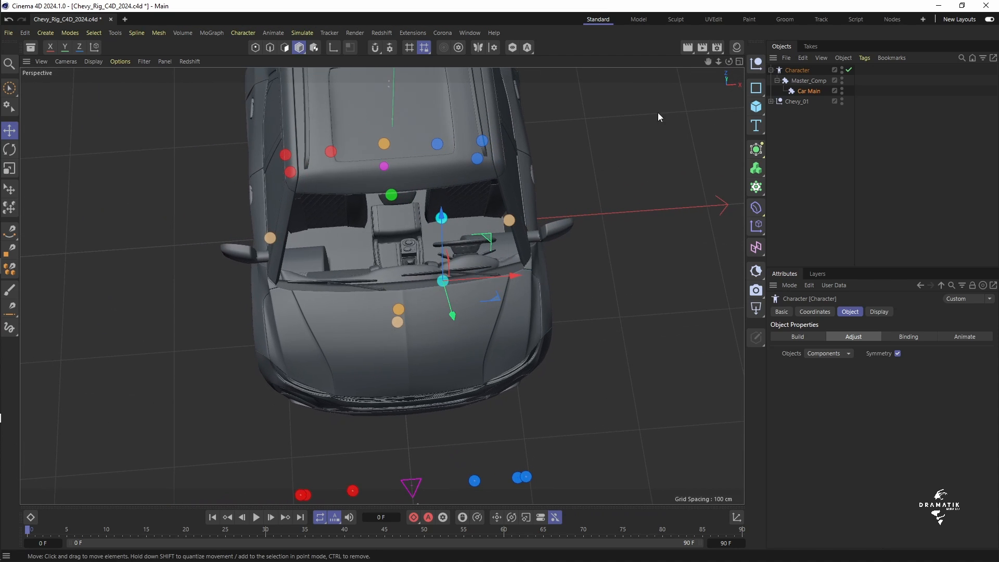
{"action": "mouse_move", "coordinate": [730, 62]}
{"action": "left_mouse_down"}
{"action": "mouse_move", "coordinate": [757, 66]}
{"action": "mouse_move", "coordinate": [725, 73]}
{"action": "left_mouse_up"}
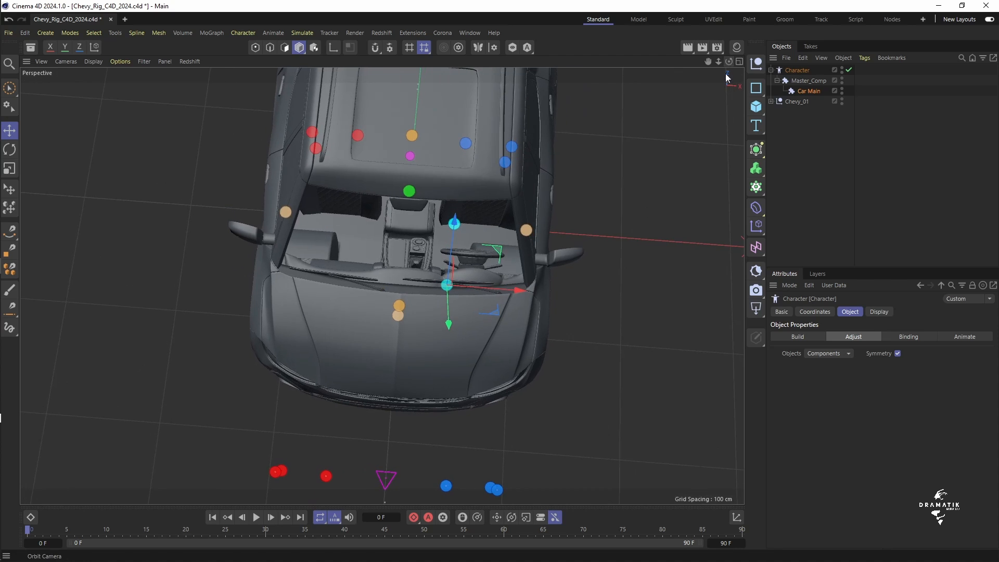
{"action": "left_click_drag", "start_coordinate": [520, 293], "coordinate": [546, 294]}
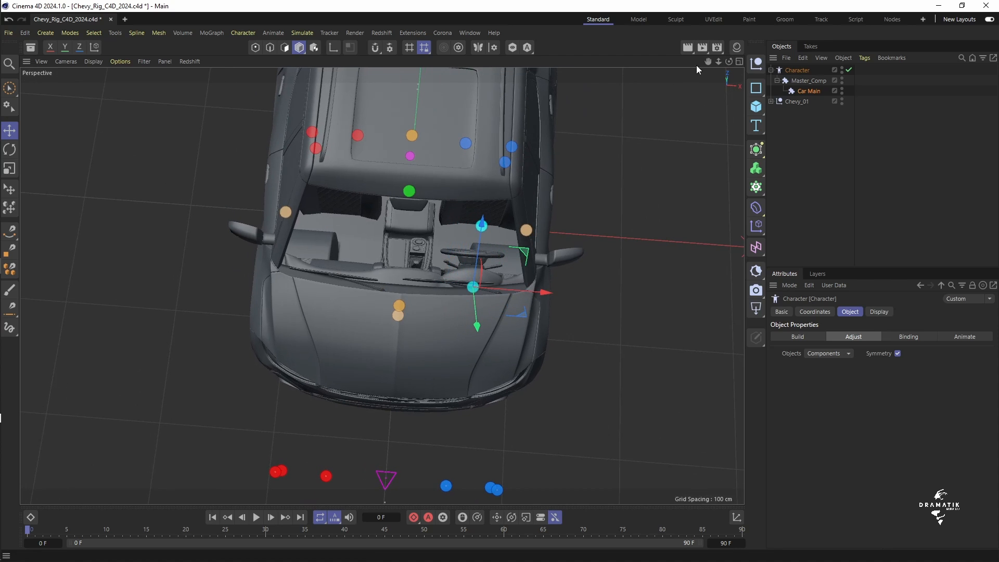
{"action": "left_click_drag", "start_coordinate": [707, 62], "coordinate": [640, 74]}
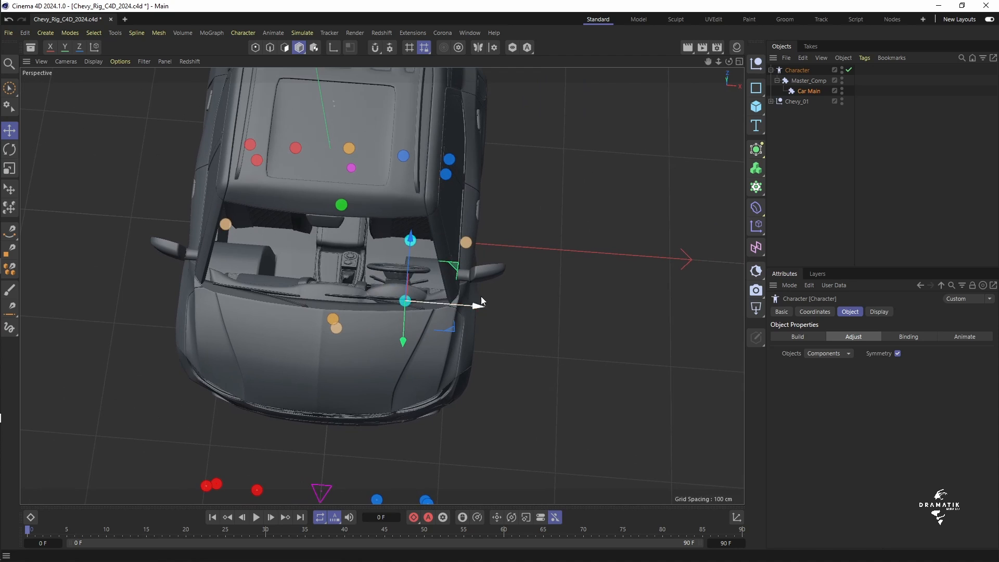
{"action": "left_click_drag", "start_coordinate": [475, 307], "coordinate": [470, 310]}
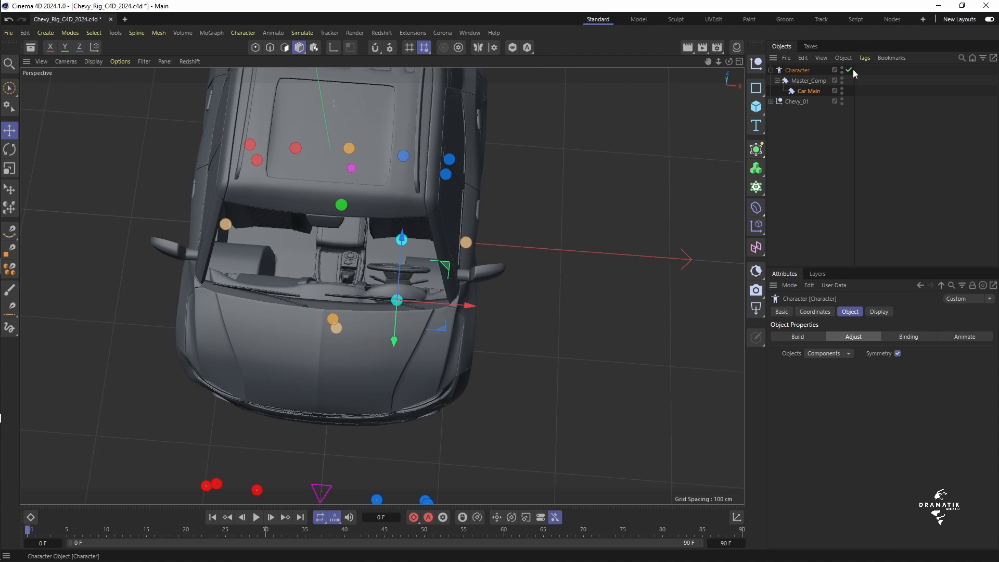
Shift the lower cyan steering handle about 4 cm up and forward along its green axis in the Right view
{"action": "mouse_move", "coordinate": [730, 62]}
{"action": "left_mouse_down"}
{"action": "mouse_move", "coordinate": [697, 83]}
{"action": "mouse_move", "coordinate": [718, 73]}
{"action": "left_mouse_up"}
{"action": "left_click_drag", "start_coordinate": [381, 285], "coordinate": [381, 282], "text": "alt"}
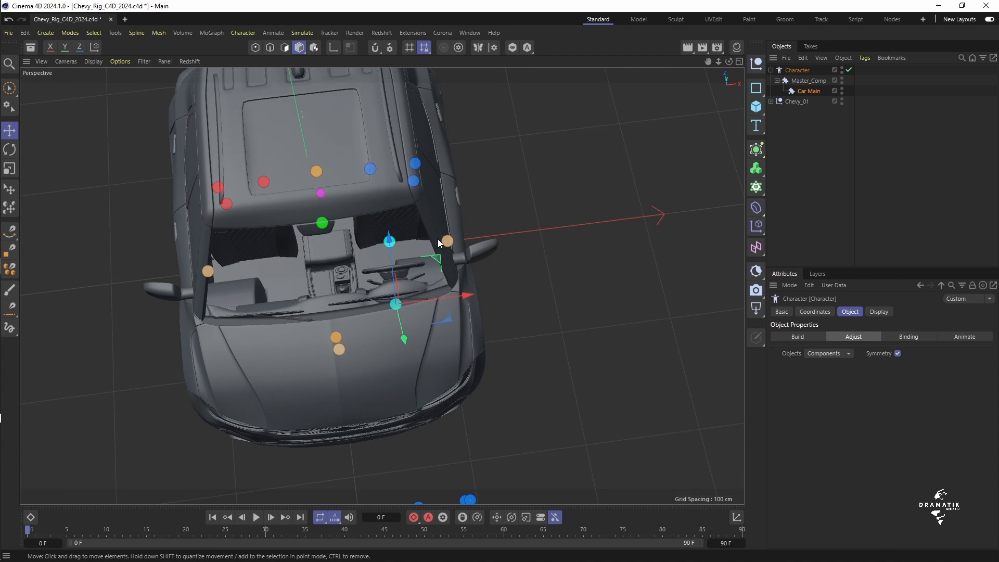
{"action": "left_click_drag", "start_coordinate": [728, 61], "coordinate": [441, 258]}
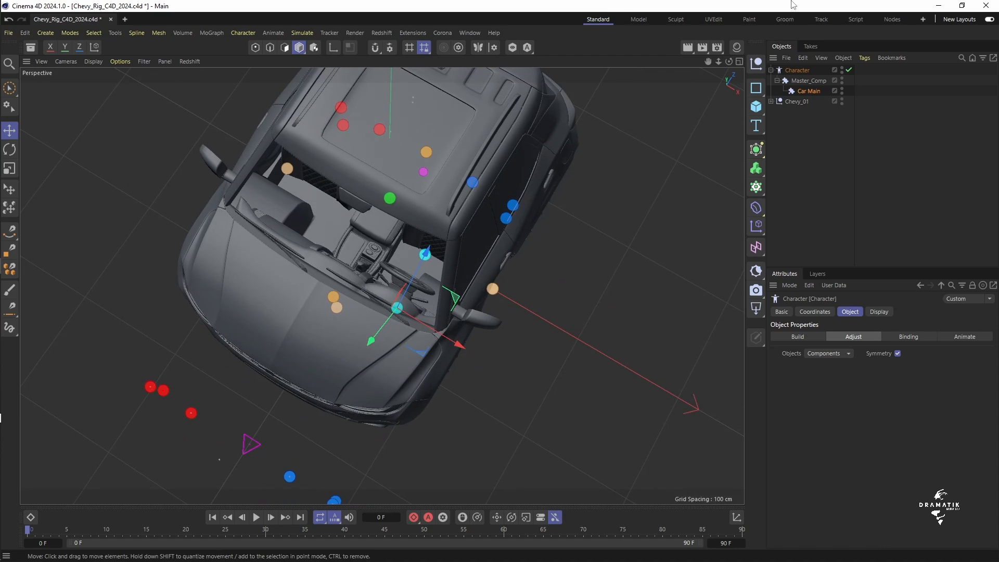
{"action": "left_click", "coordinate": [740, 64]}
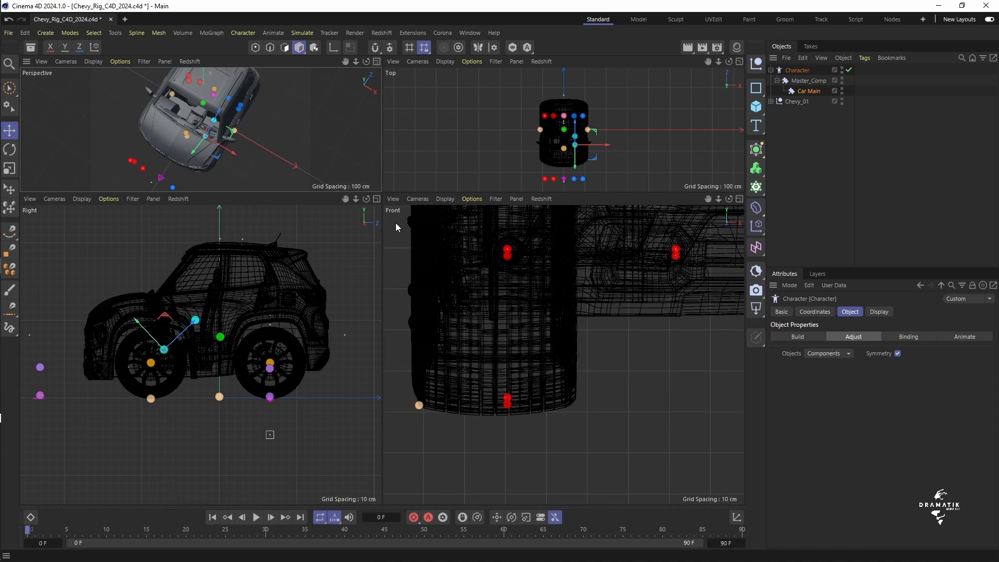
{"action": "left_click", "coordinate": [366, 199]}
{"action": "left_click_drag", "start_coordinate": [708, 61], "coordinate": [818, 57]}
{"action": "left_click_drag", "start_coordinate": [716, 64], "coordinate": [787, 64]}
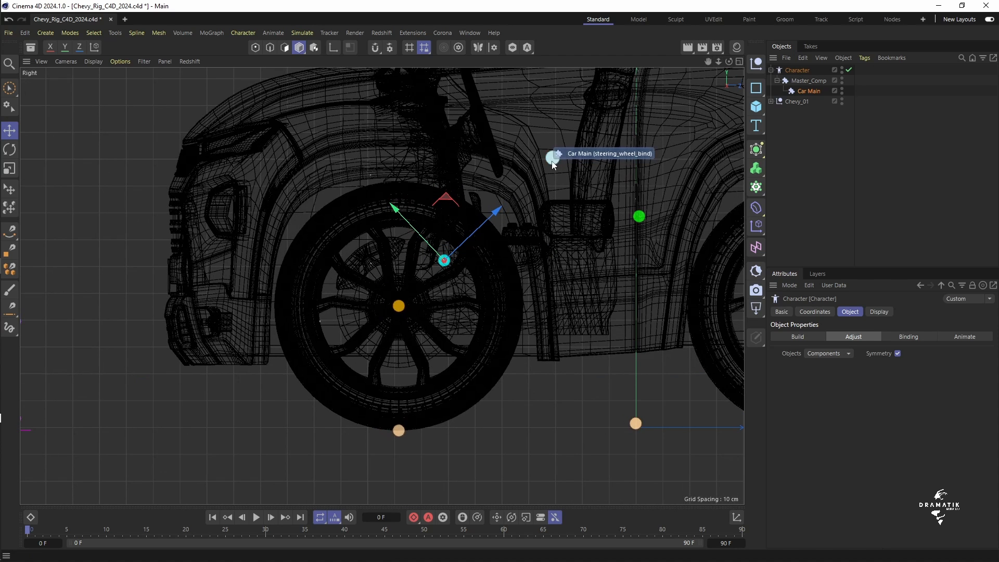
{"action": "left_click_drag", "start_coordinate": [394, 208], "coordinate": [379, 206]}
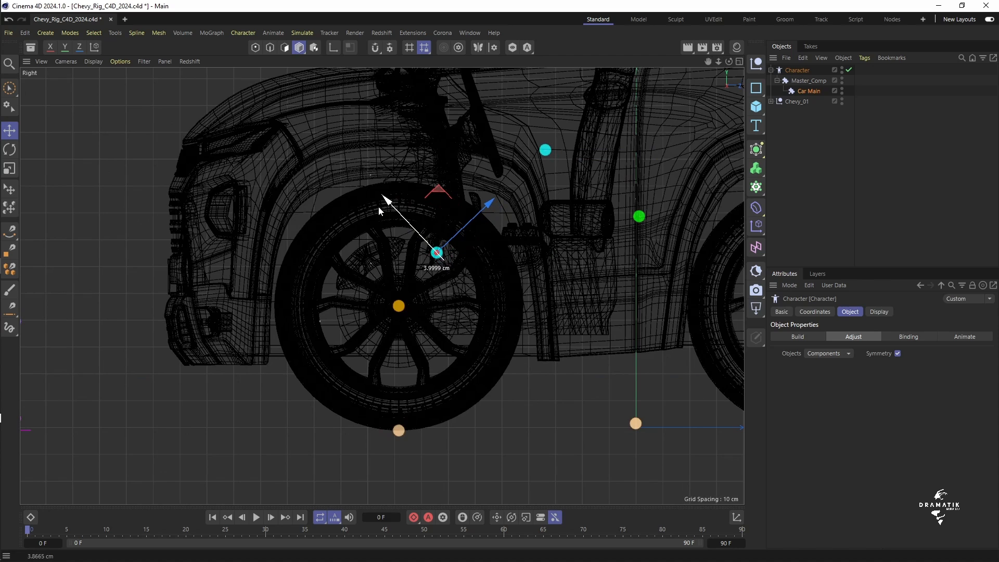
Rotate the lower cyan handle until steering_wheel_bind sits on the steering wheel, and rotate steering_wheel_bind to match the wheel's tilt
{"action": "key", "text": "r"}
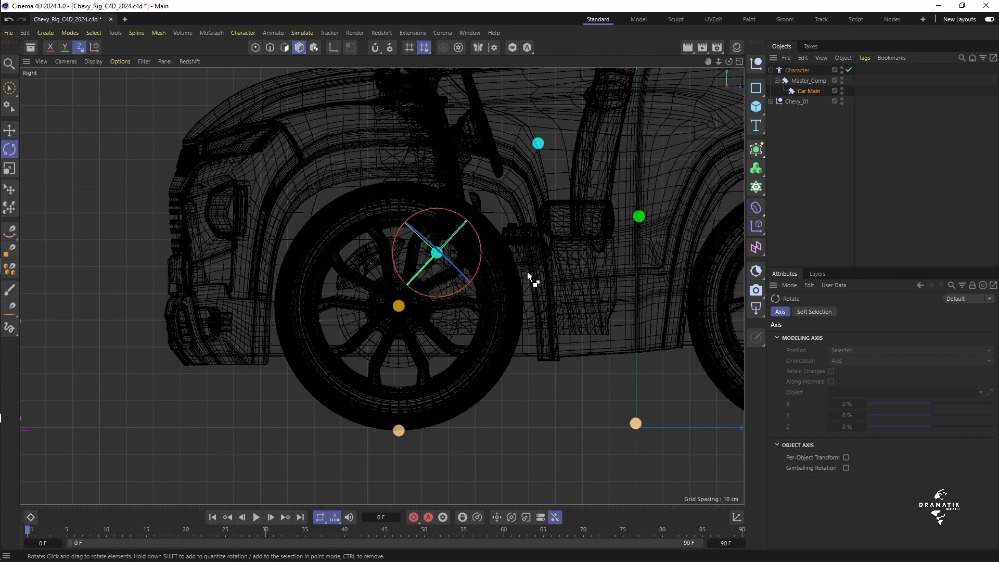
{"action": "left_click_drag", "start_coordinate": [468, 222], "coordinate": [470, 227]}
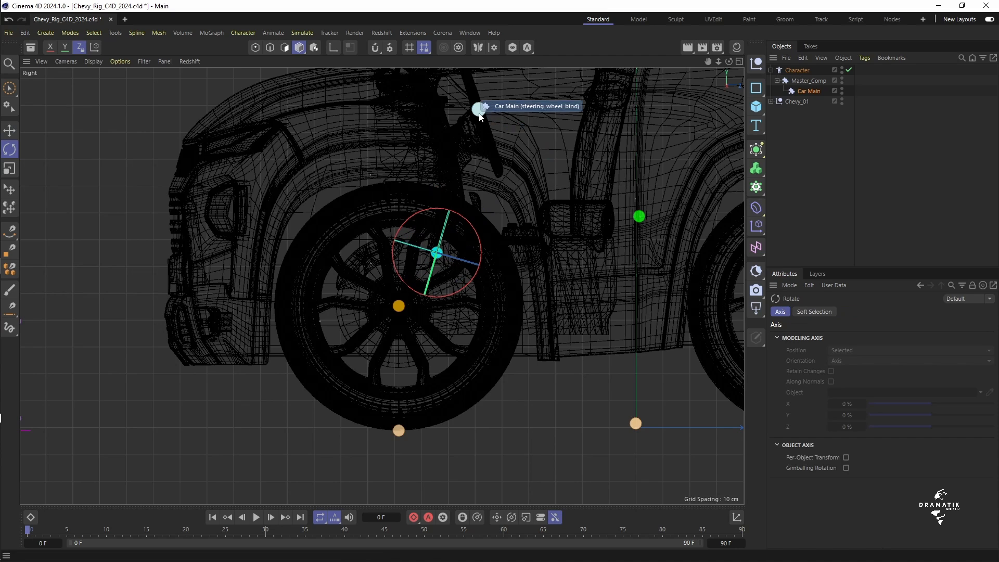
{"action": "left_click", "coordinate": [479, 111]}
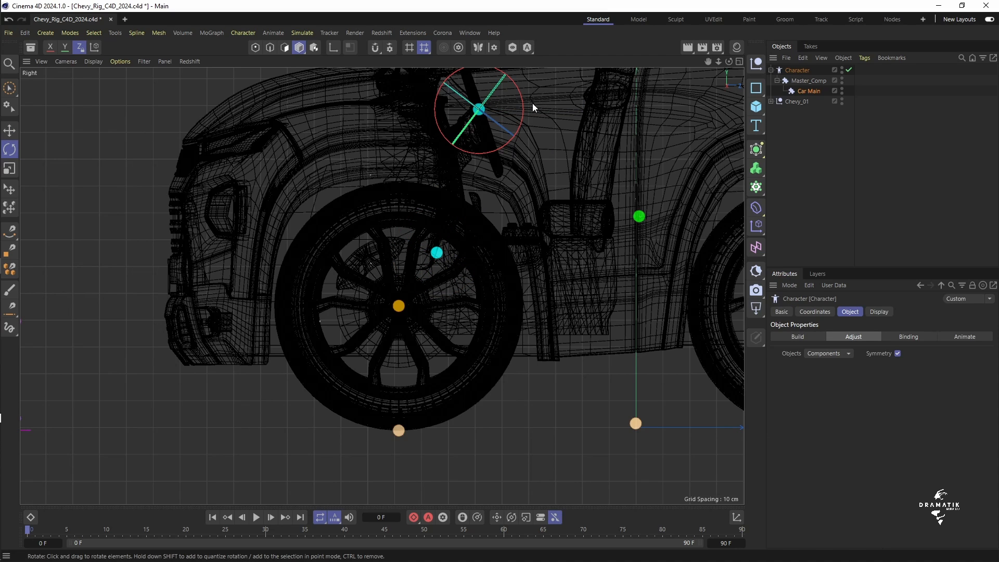
{"action": "left_click_drag", "start_coordinate": [522, 120], "coordinate": [519, 151]}
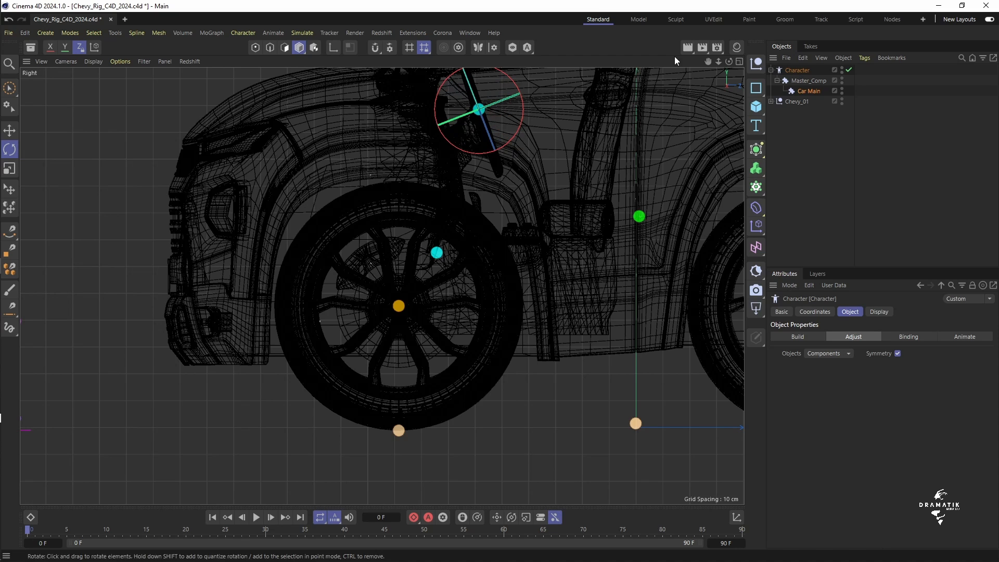
Move the L_Front_wheel_well_bind handle along the Z axis from in front of the car to the front wheel in the Right view
{"action": "left_click", "coordinate": [739, 61]}
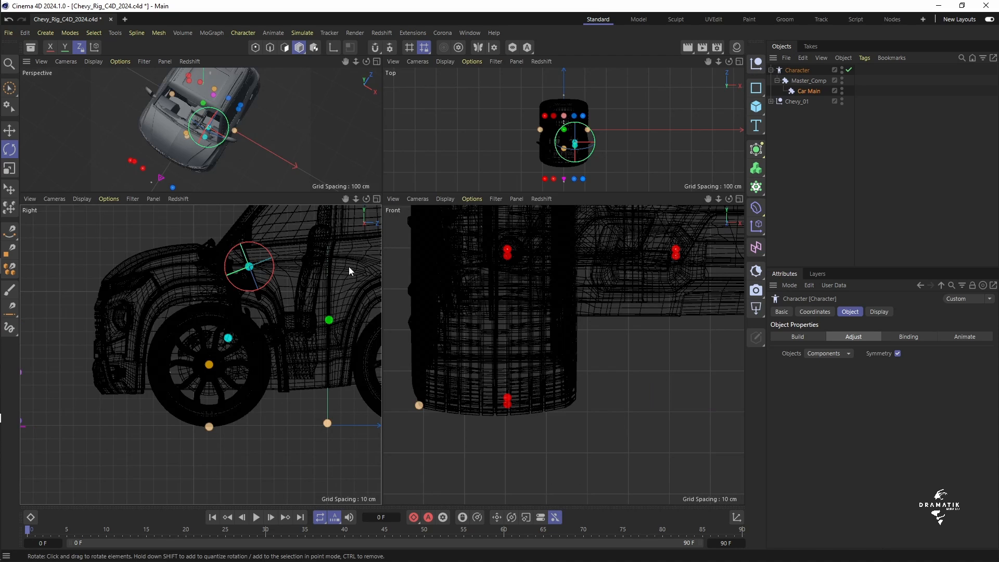
{"action": "left_click", "coordinate": [378, 199]}
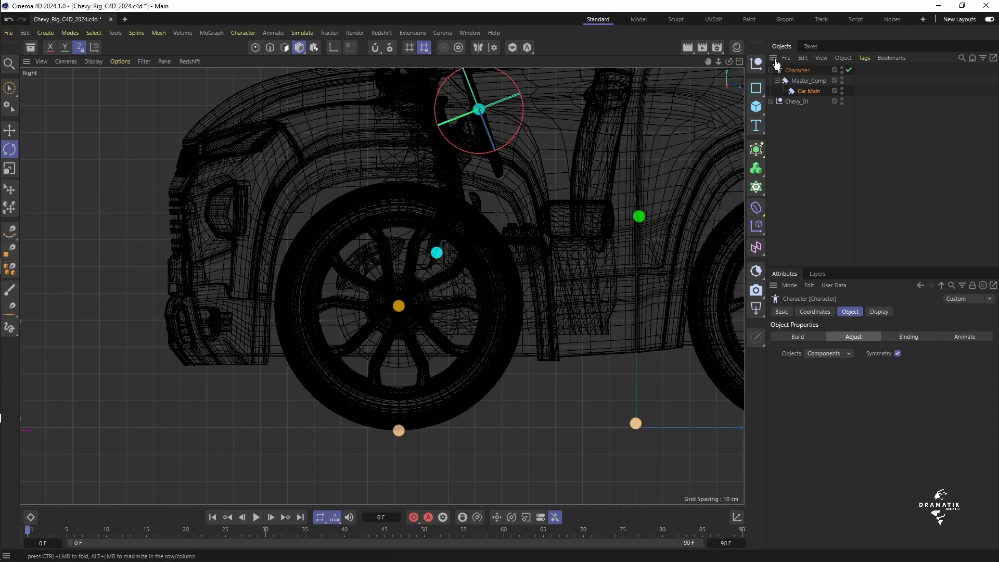
{"action": "left_click", "coordinate": [739, 62]}
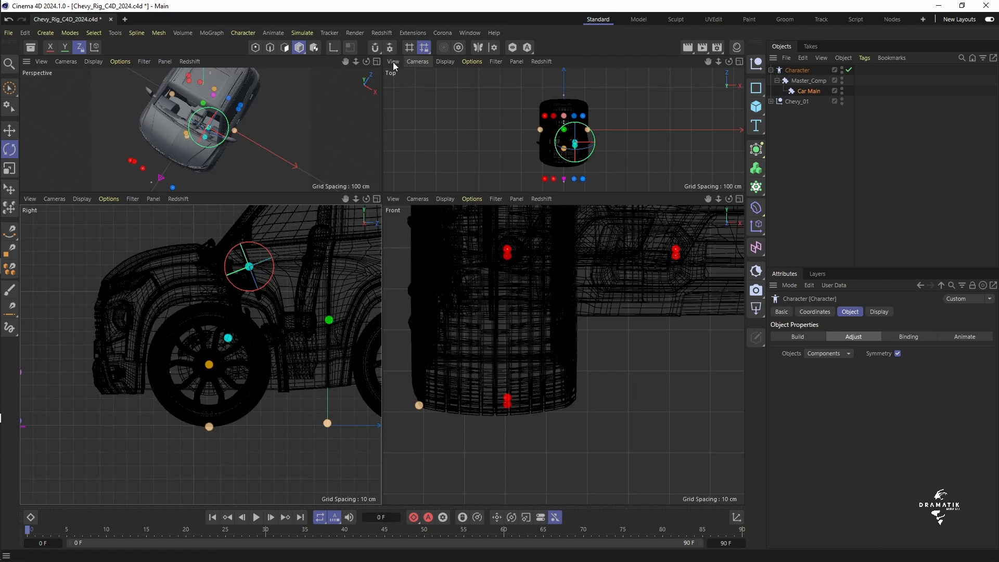
{"action": "left_click", "coordinate": [376, 61]}
{"action": "left_click_drag", "start_coordinate": [719, 62], "coordinate": [707, 60]}
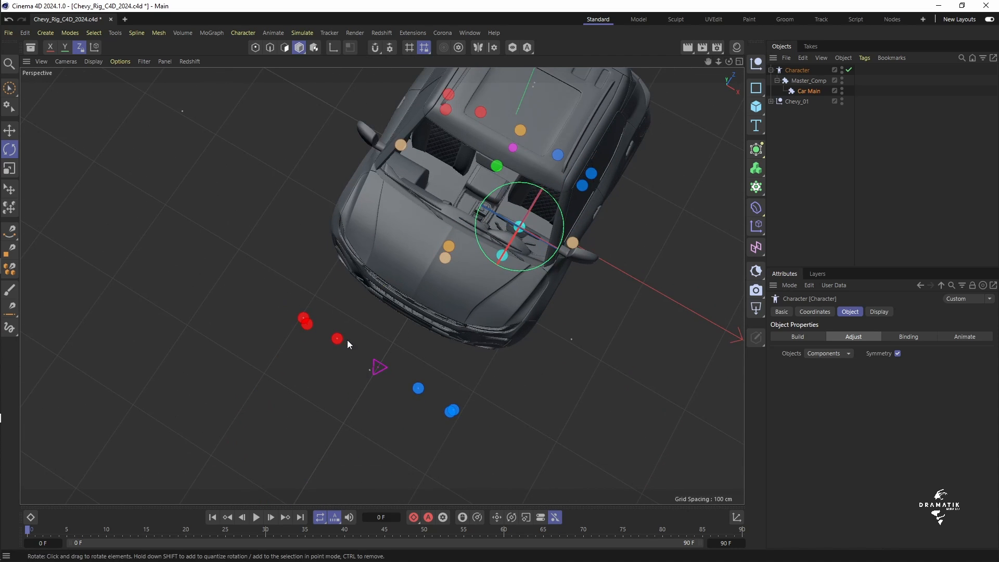
{"action": "left_click", "coordinate": [418, 390]}
{"action": "left_click_drag", "start_coordinate": [708, 61], "coordinate": [699, 63]}
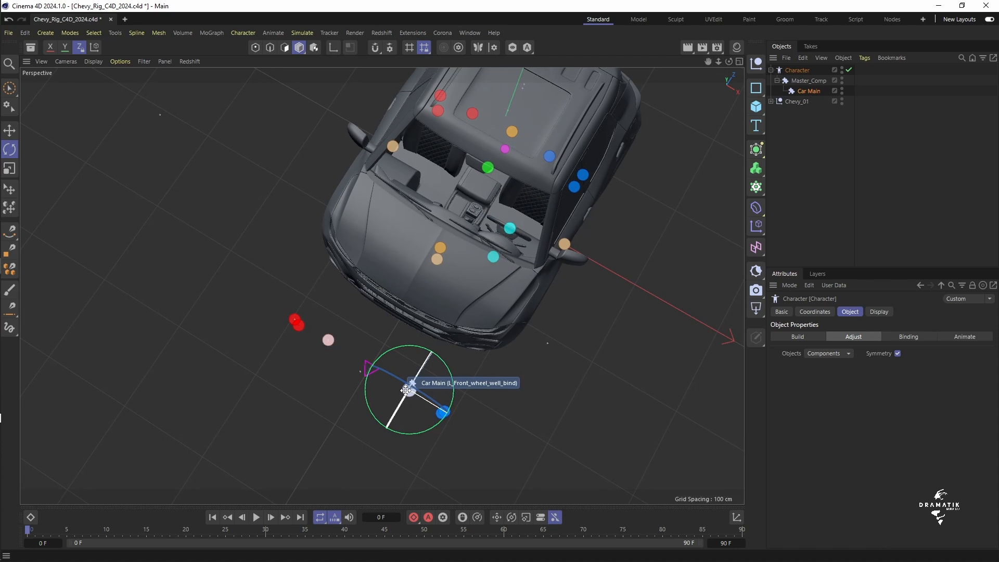
{"action": "left_click", "coordinate": [740, 62]}
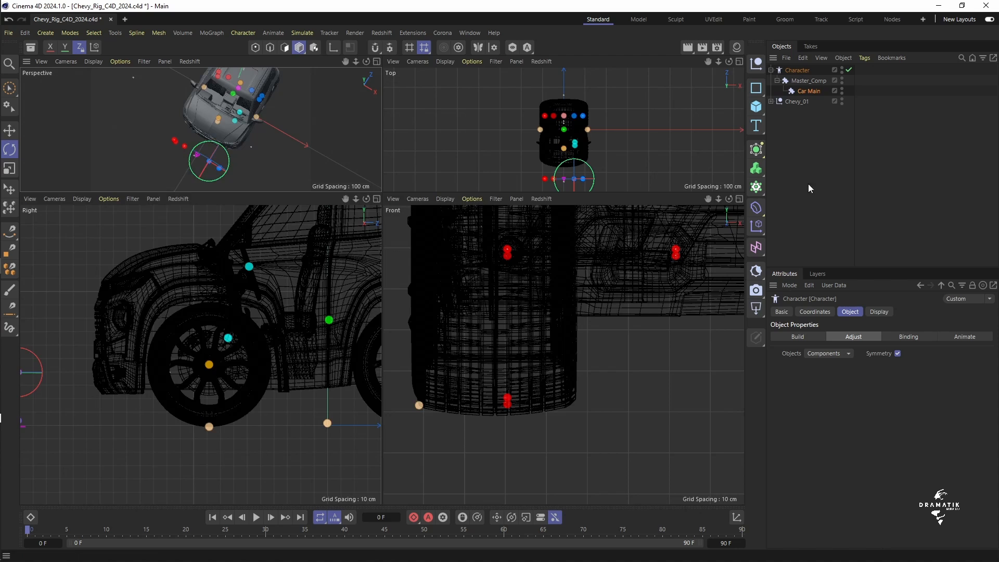
{"action": "left_click", "coordinate": [739, 199]}
{"action": "left_click_drag", "start_coordinate": [718, 62], "coordinate": [134, 163]}
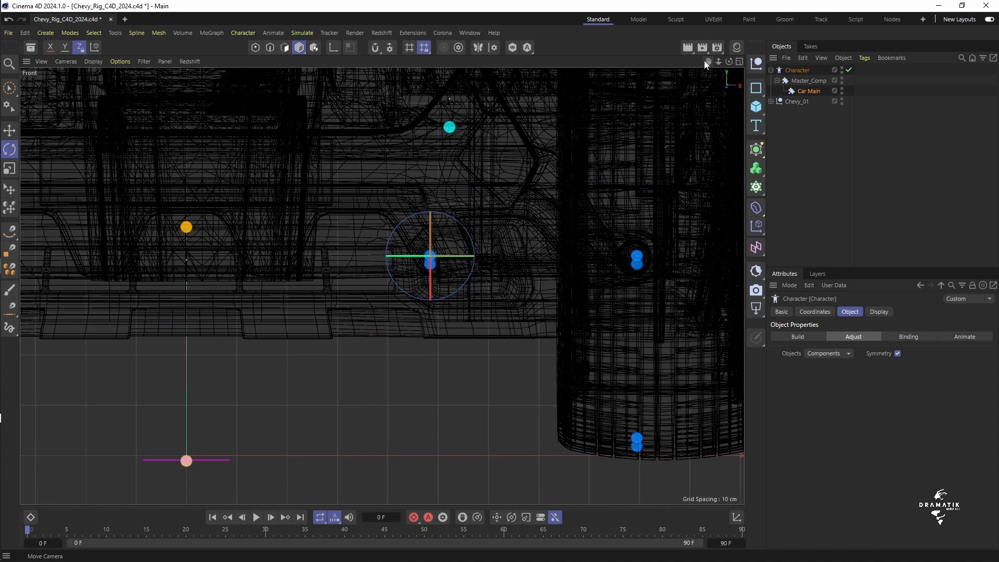
{"action": "mouse_move", "coordinate": [718, 61]}
{"action": "left_mouse_down"}
{"action": "mouse_move", "coordinate": [707, 63]}
{"action": "mouse_move", "coordinate": [719, 61]}
{"action": "left_mouse_up"}
{"action": "left_click", "coordinate": [739, 61]}
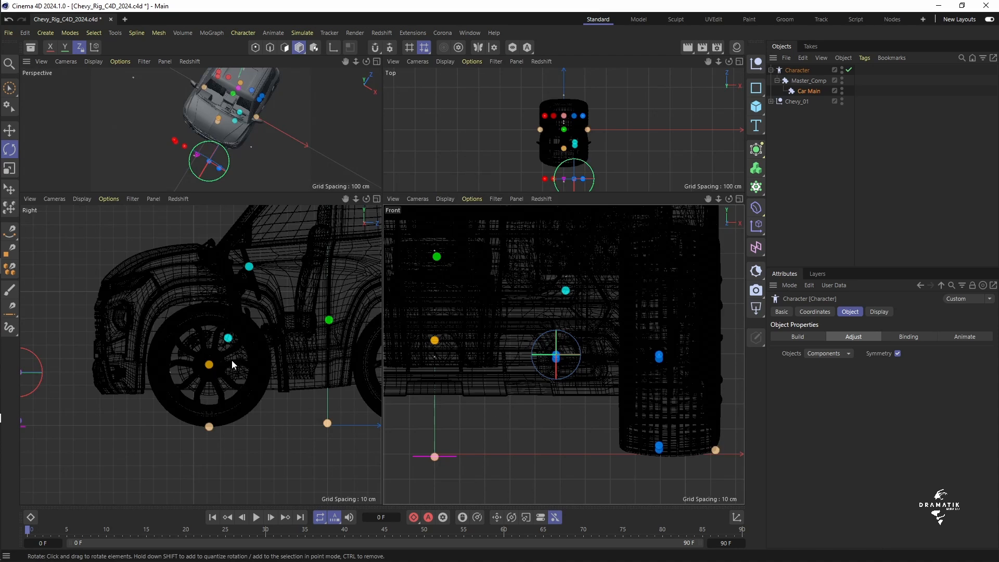
{"action": "left_click", "coordinate": [376, 199]}
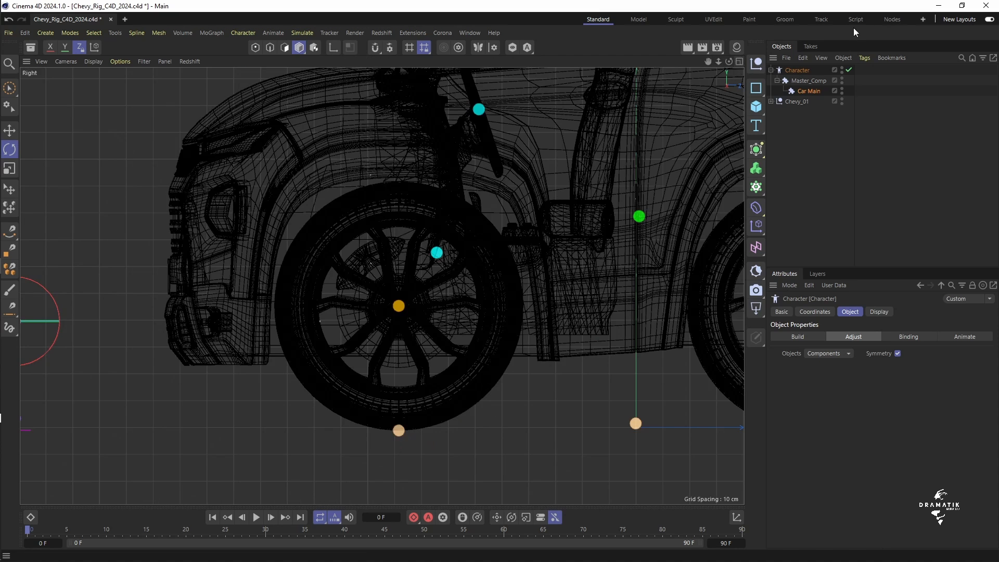
{"action": "left_click_drag", "start_coordinate": [708, 62], "coordinate": [808, 60]}
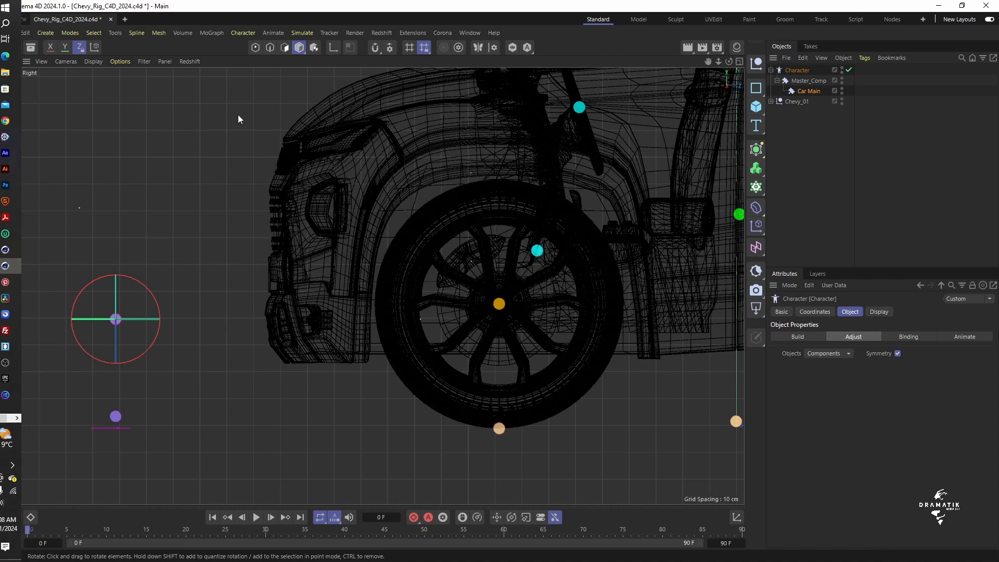
{"action": "left_click", "coordinate": [10, 130]}
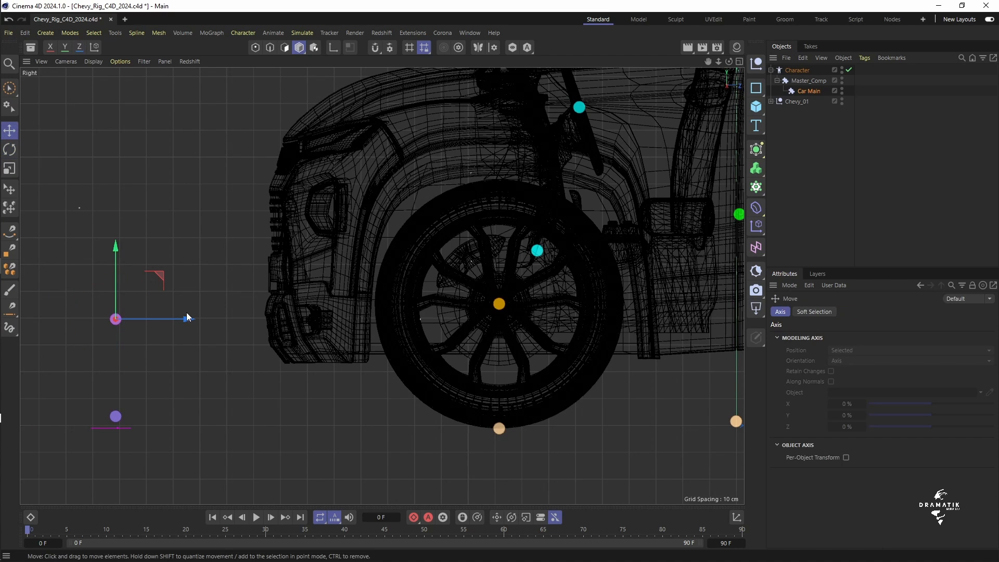
{"action": "left_click_drag", "start_coordinate": [188, 319], "coordinate": [564, 354]}
Align the L_Front_wheel_well_bind handle vertically and lengthwise with the orange handle at the front wheel hub's centre
{"action": "left_click_drag", "start_coordinate": [709, 61], "coordinate": [344, 50]}
{"action": "left_click_drag", "start_coordinate": [718, 61], "coordinate": [465, 0]}
{"action": "left_click_drag", "start_coordinate": [378, 371], "coordinate": [432, 78]}
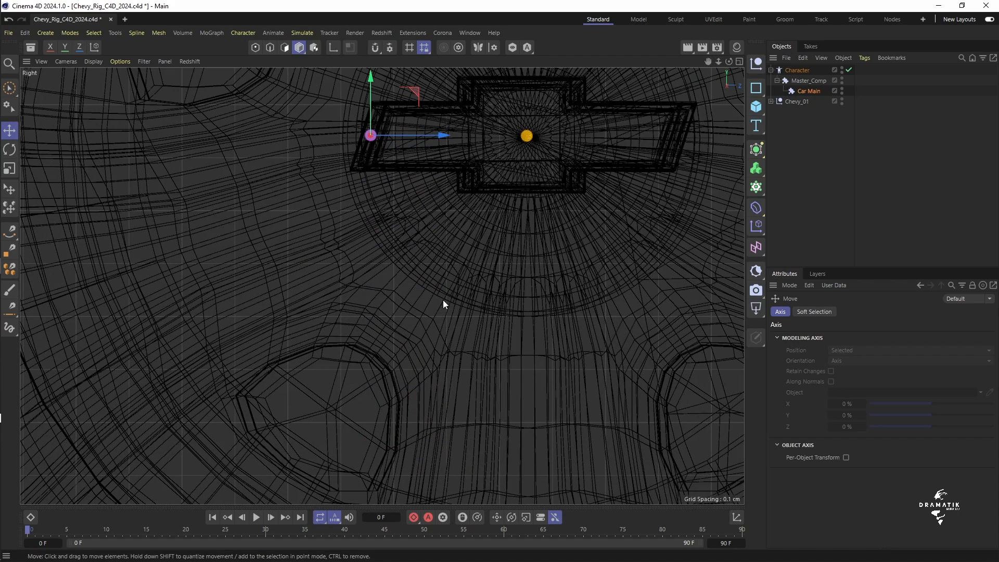
{"action": "left_click_drag", "start_coordinate": [448, 135], "coordinate": [600, 143]}
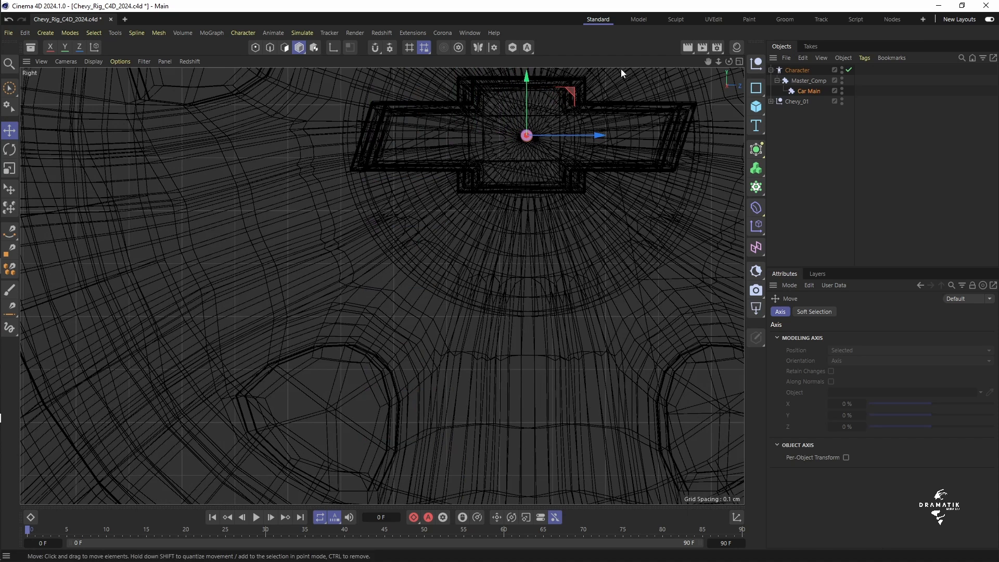
Move the L_Front_wheel_well_bind handle outward along the X axis to just inside the front tyre's inner edge in the Front view
{"action": "left_click", "coordinate": [738, 61]}
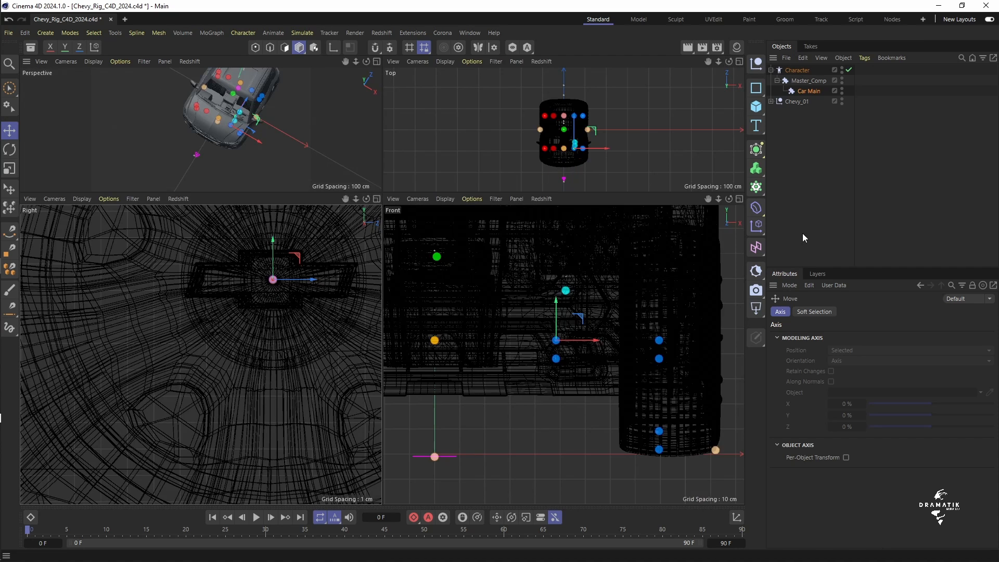
{"action": "left_click", "coordinate": [740, 200]}
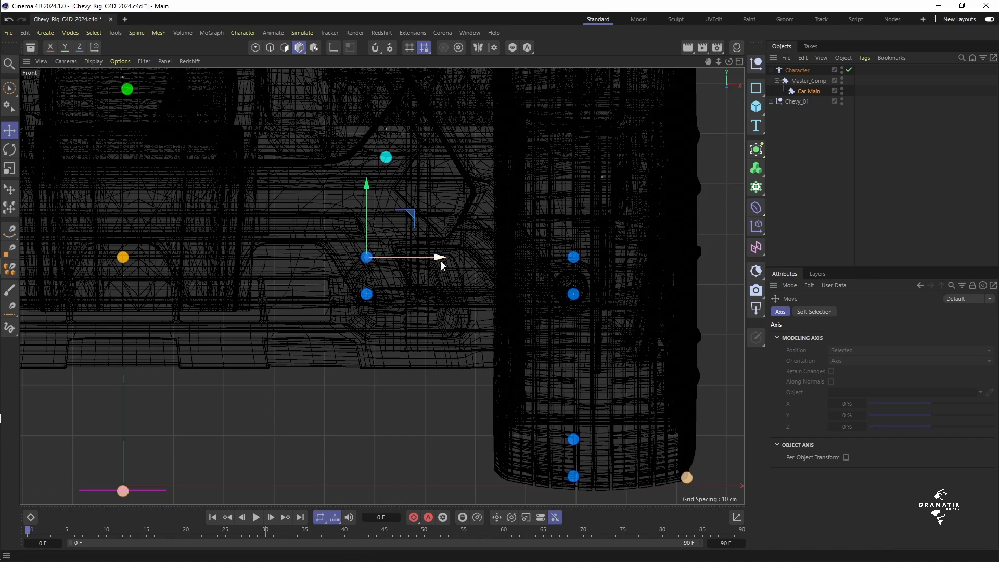
{"action": "left_click_drag", "start_coordinate": [441, 259], "coordinate": [550, 258]}
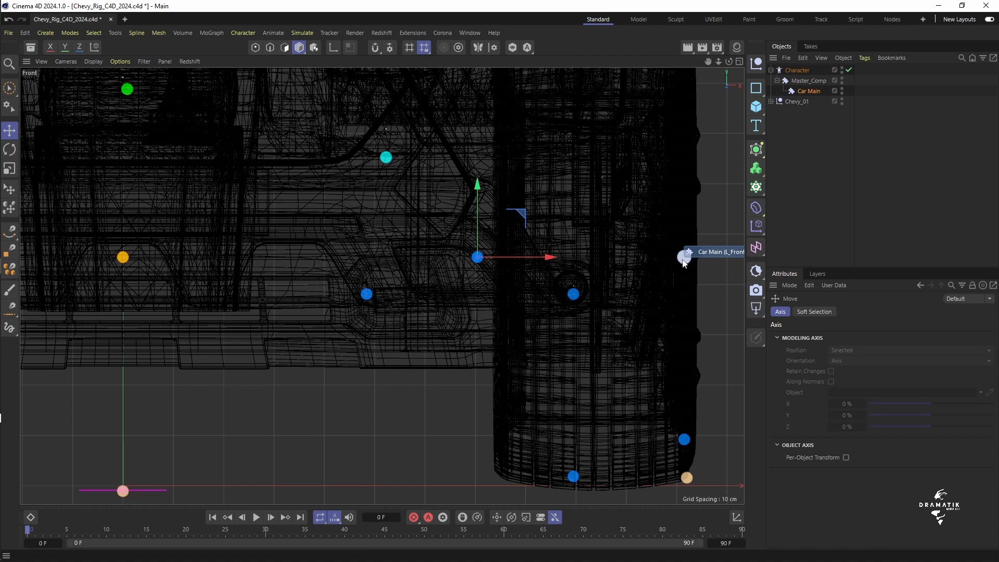
Move the L_Front_wheel_bind handle inward along X to the front tyre's centre and lower the blue handle beneath it to the ground line
{"action": "middle_click_drag", "start_coordinate": [683, 263], "coordinate": [593, 268]}
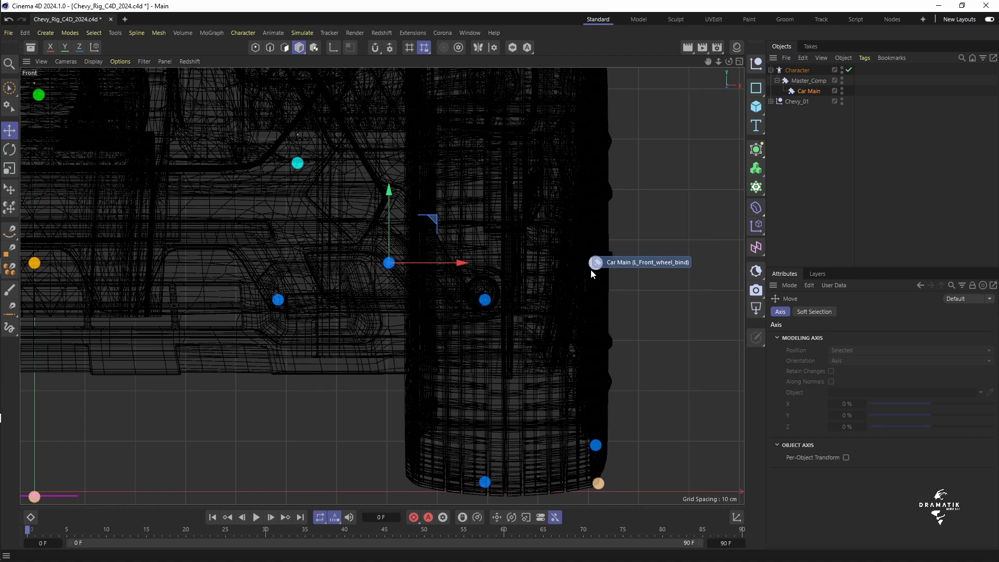
{"action": "left_click", "coordinate": [595, 264]}
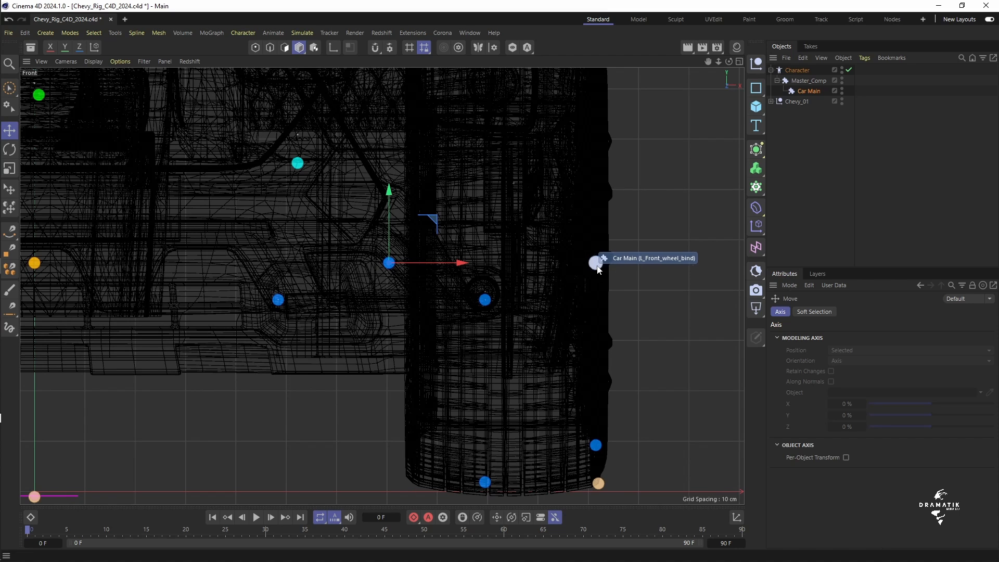
{"action": "left_click_drag", "start_coordinate": [666, 264], "coordinate": [575, 276]}
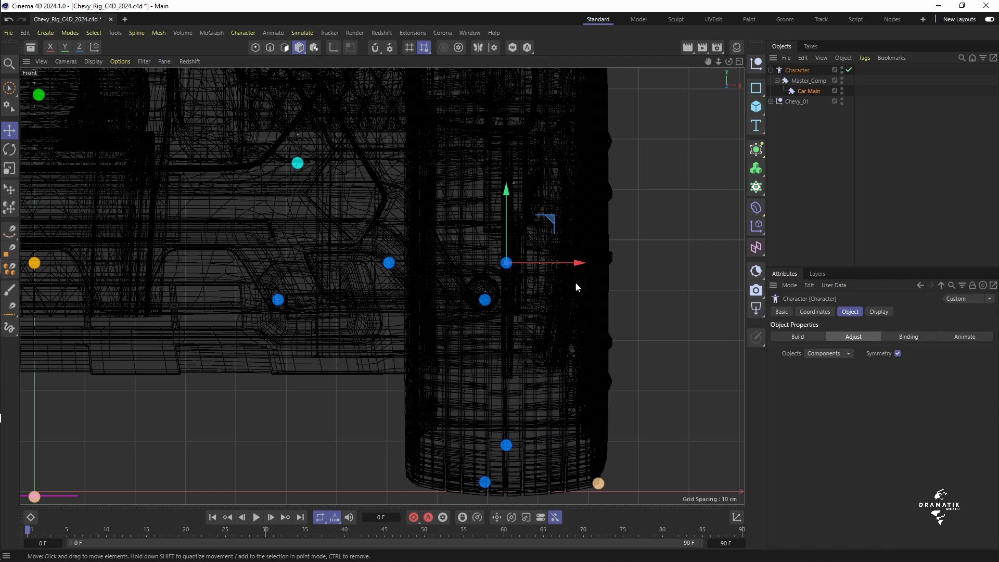
{"action": "left_click", "coordinate": [505, 445]}
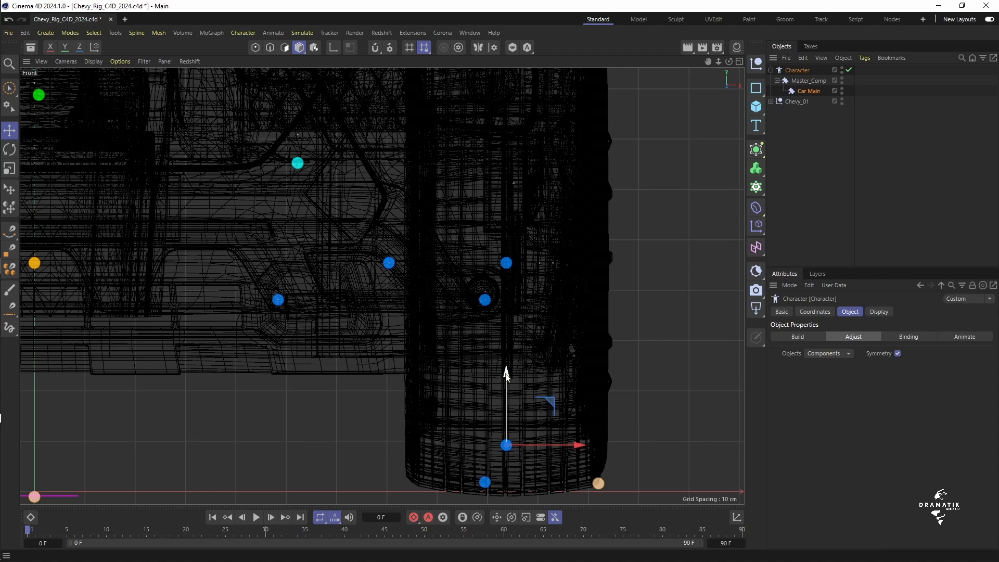
{"action": "left_click_drag", "start_coordinate": [506, 374], "coordinate": [512, 425]}
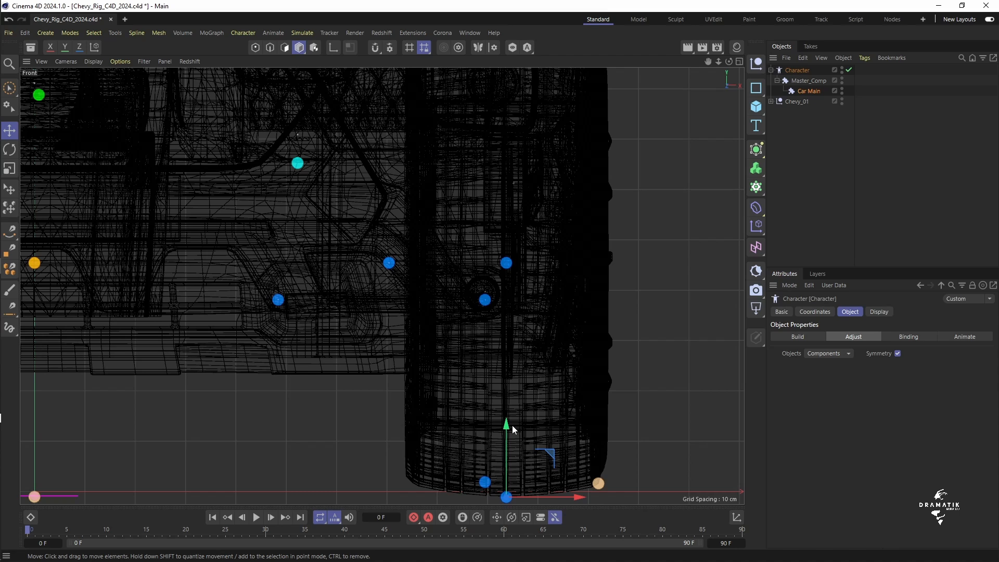
Centre the left rear wheel well handle on the rear hub in the Right view and move it outward to match the front well handle
{"action": "left_click", "coordinate": [278, 301]}
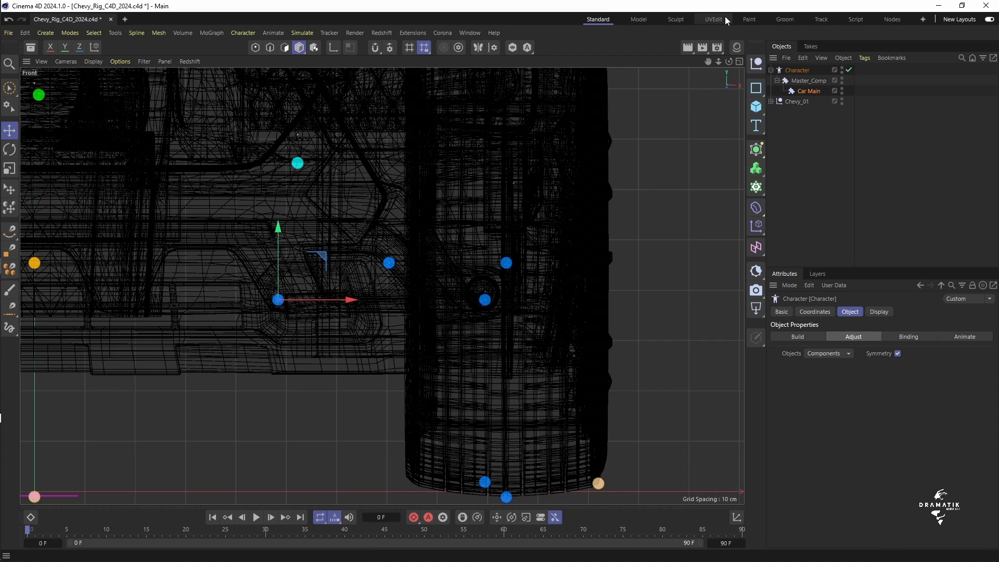
{"action": "left_click", "coordinate": [739, 62]}
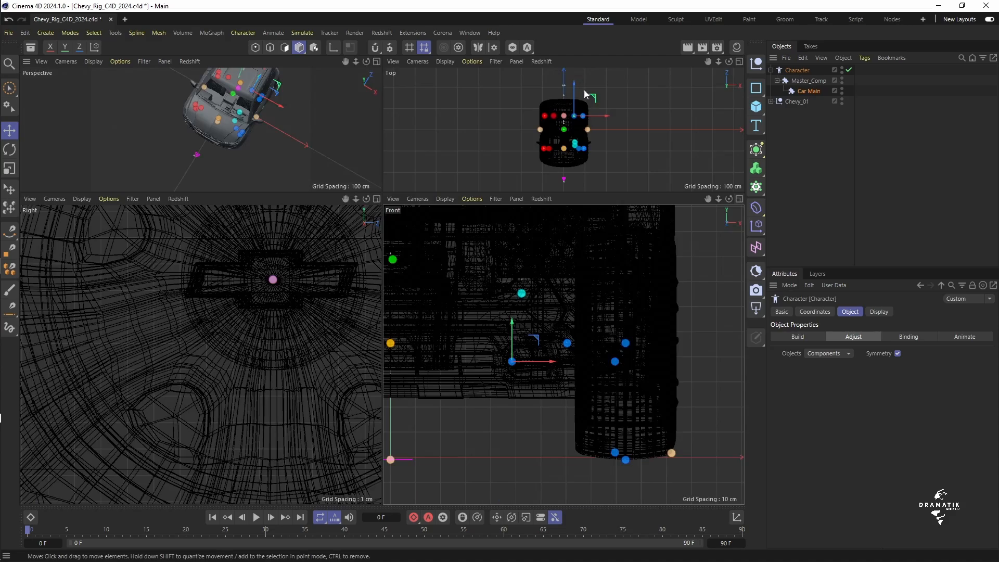
{"action": "left_click", "coordinate": [376, 199]}
{"action": "left_click_drag", "start_coordinate": [718, 62], "coordinate": [660, 157]}
{"action": "left_click_drag", "start_coordinate": [719, 62], "coordinate": [382, 286]}
{"action": "left_click_drag", "start_coordinate": [462, 279], "coordinate": [499, 167]}
{"action": "left_click_drag", "start_coordinate": [718, 62], "coordinate": [381, 285]}
{"action": "left_click_drag", "start_coordinate": [708, 62], "coordinate": [474, 229]}
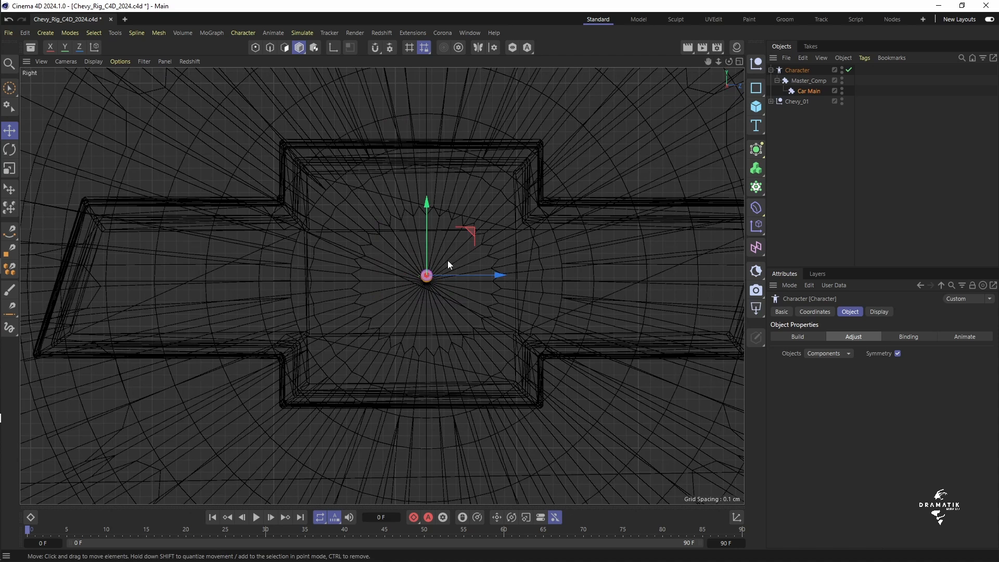
{"action": "left_click", "coordinate": [738, 61]}
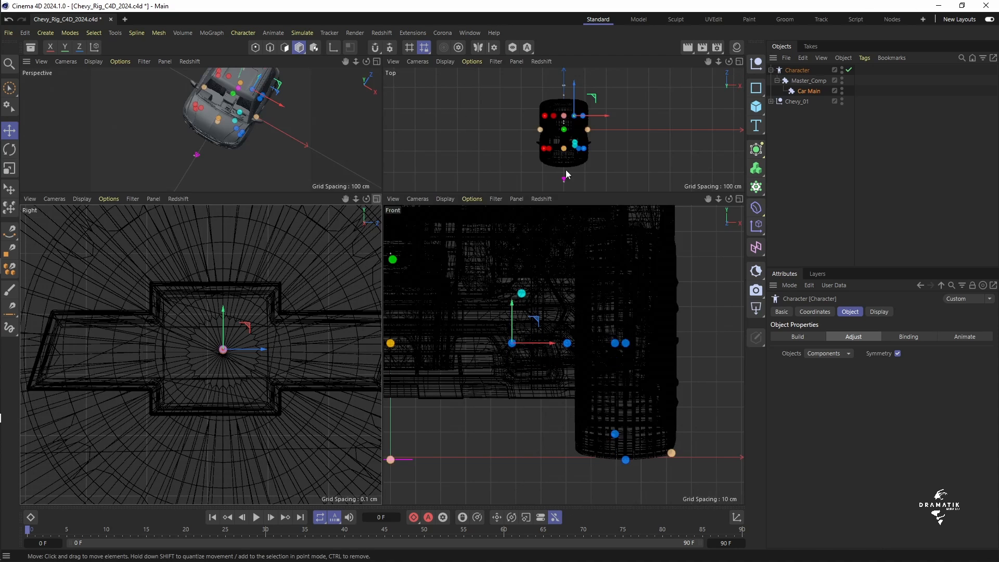
{"action": "left_click", "coordinate": [739, 199]}
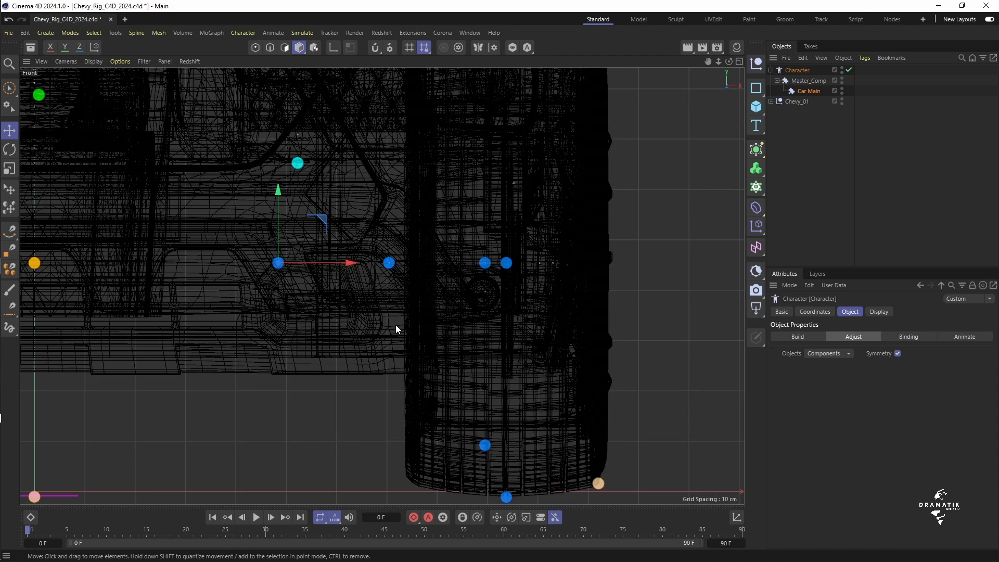
{"action": "left_click_drag", "start_coordinate": [352, 264], "coordinate": [462, 264]}
Move the left rear wheel handle inward along X to the tyre's centre and lower the blue handle beneath it to the ground line
{"action": "left_click", "coordinate": [595, 263]}
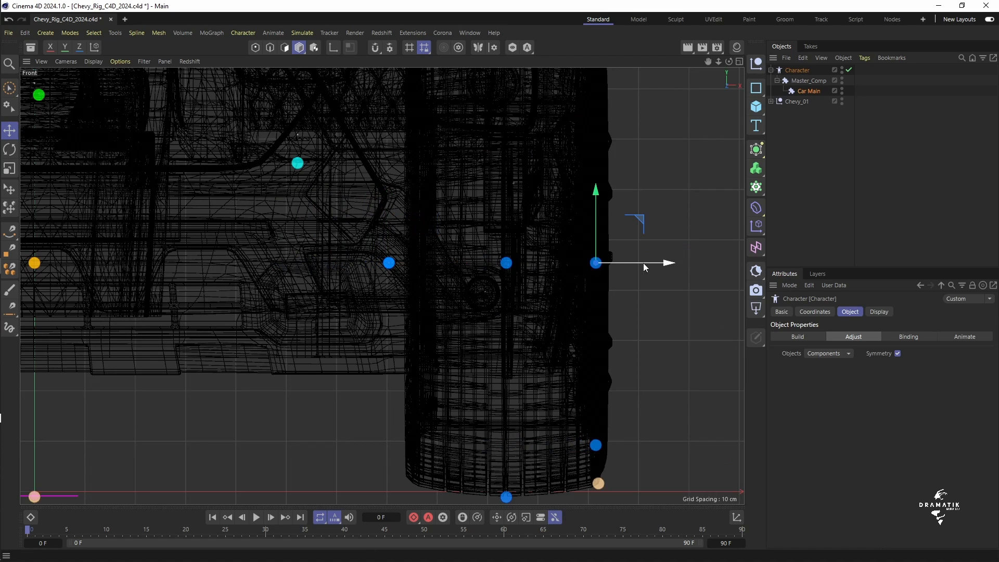
{"action": "left_click_drag", "start_coordinate": [673, 264], "coordinate": [581, 273]}
{"action": "left_click", "coordinate": [506, 445]}
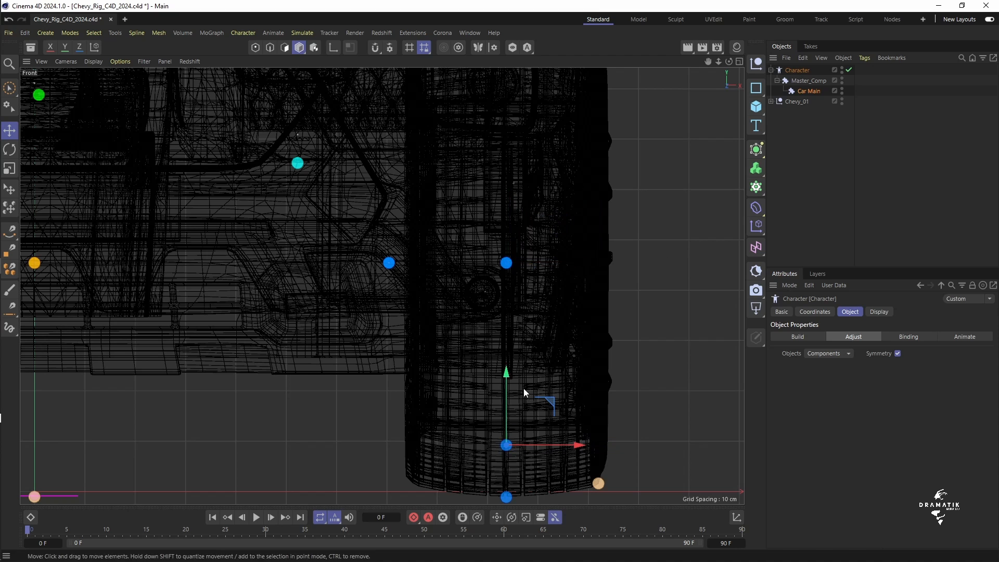
{"action": "left_click_drag", "start_coordinate": [506, 383], "coordinate": [509, 424]}
Switch the Character's adjustable objects to Controllers and frame the whole car with its controllers in the Perspective view
{"action": "left_click", "coordinate": [740, 61]}
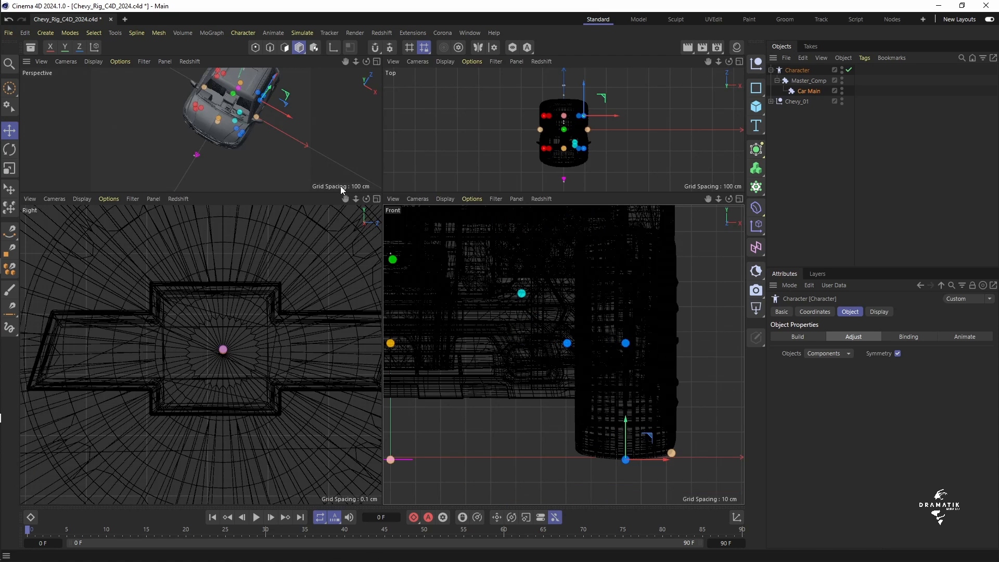
{"action": "left_click", "coordinate": [377, 61]}
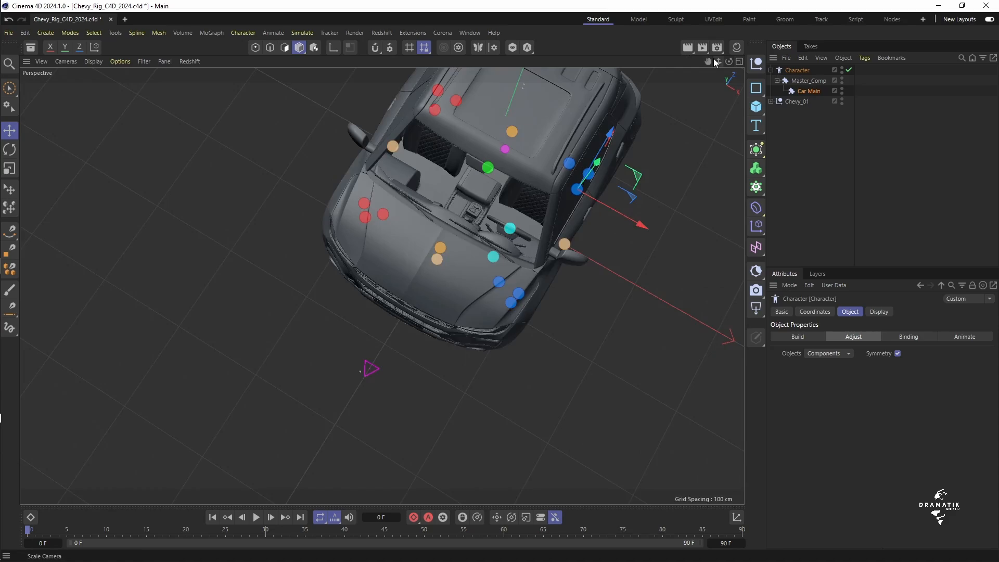
{"action": "mouse_move", "coordinate": [709, 61]}
{"action": "left_mouse_down"}
{"action": "mouse_move", "coordinate": [698, 65]}
{"action": "mouse_move", "coordinate": [692, 31]}
{"action": "mouse_move", "coordinate": [677, 25]}
{"action": "mouse_move", "coordinate": [781, 76]}
{"action": "mouse_move", "coordinate": [822, 73]}
{"action": "mouse_move", "coordinate": [694, 78]}
{"action": "mouse_move", "coordinate": [746, 65]}
{"action": "mouse_move", "coordinate": [697, 53]}
{"action": "mouse_move", "coordinate": [725, 62]}
{"action": "left_mouse_up"}
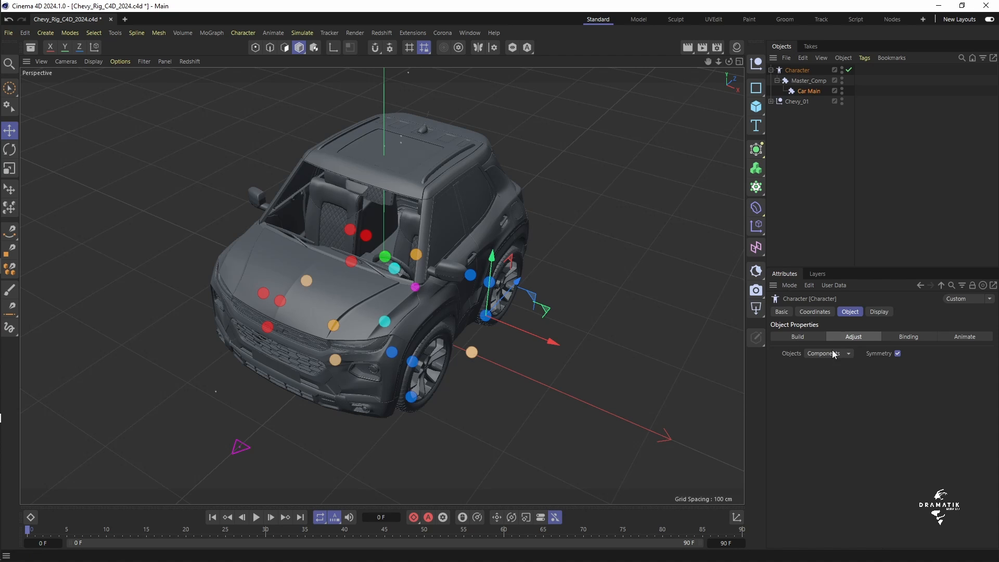
{"action": "left_click", "coordinate": [849, 354]}
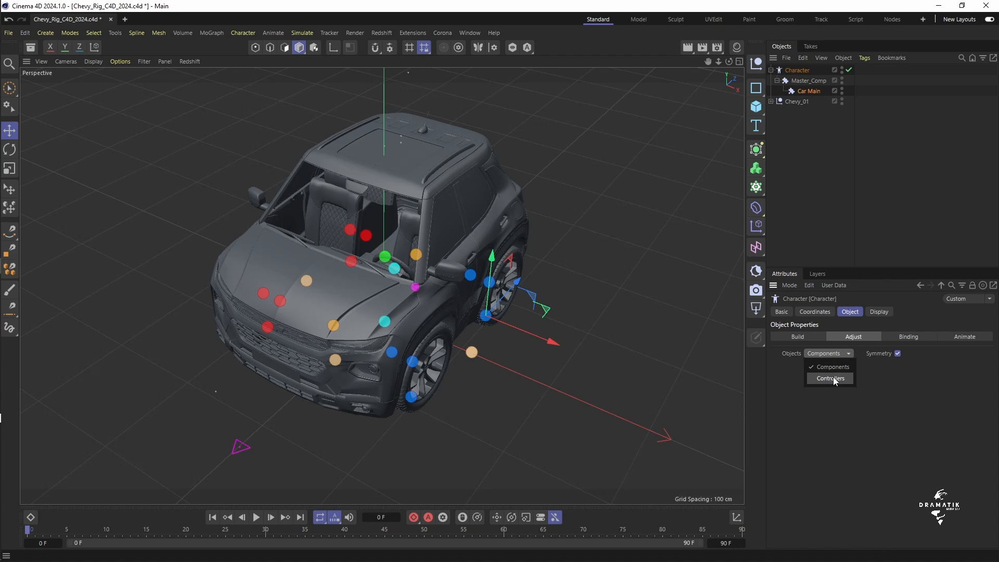
{"action": "left_click", "coordinate": [833, 378]}
{"action": "left_click_drag", "start_coordinate": [719, 66], "coordinate": [730, 42]}
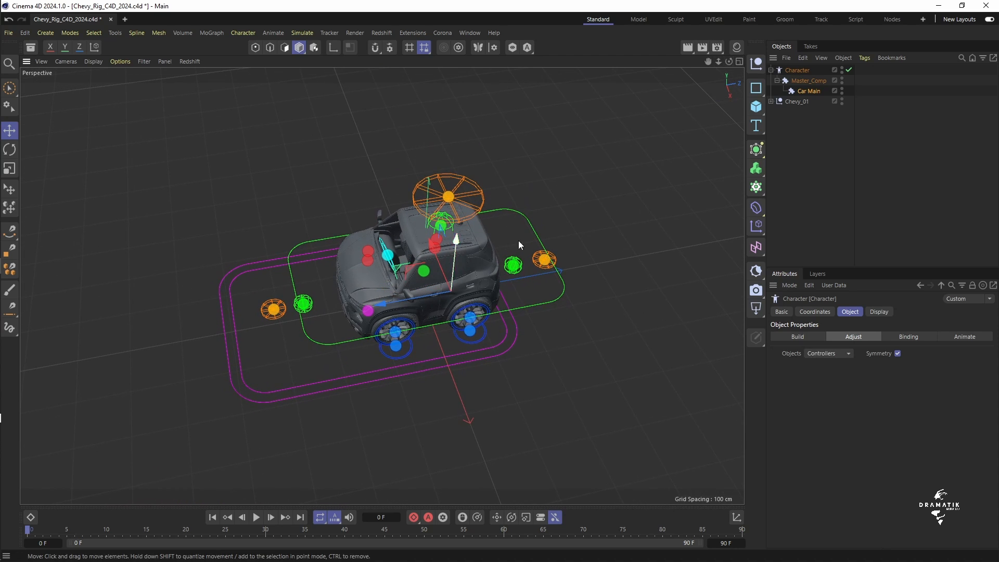
Move the magenta master controller backward along the Z axis until its outline is centred beneath the car
{"action": "left_click", "coordinate": [240, 369]}
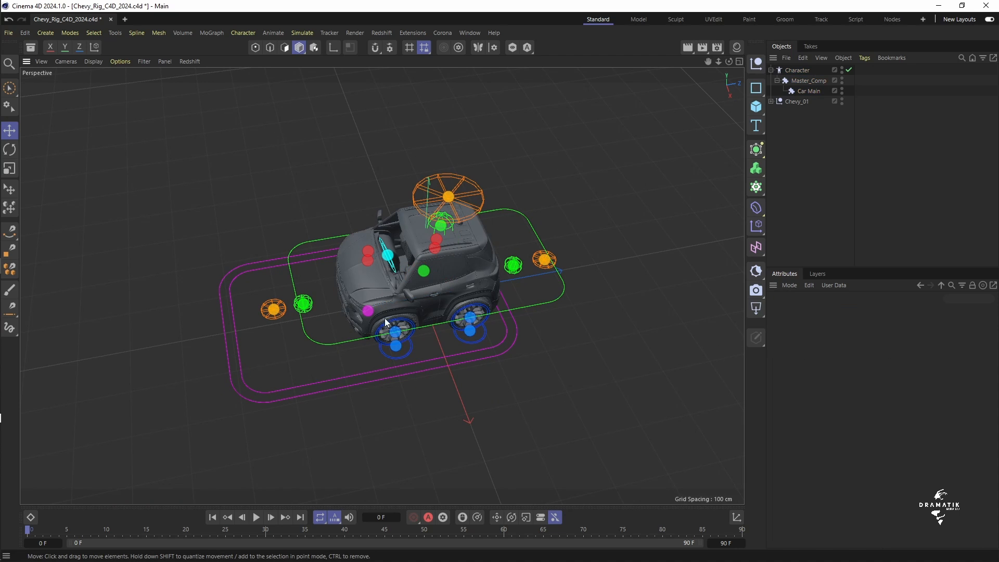
{"action": "left_click", "coordinate": [809, 90]}
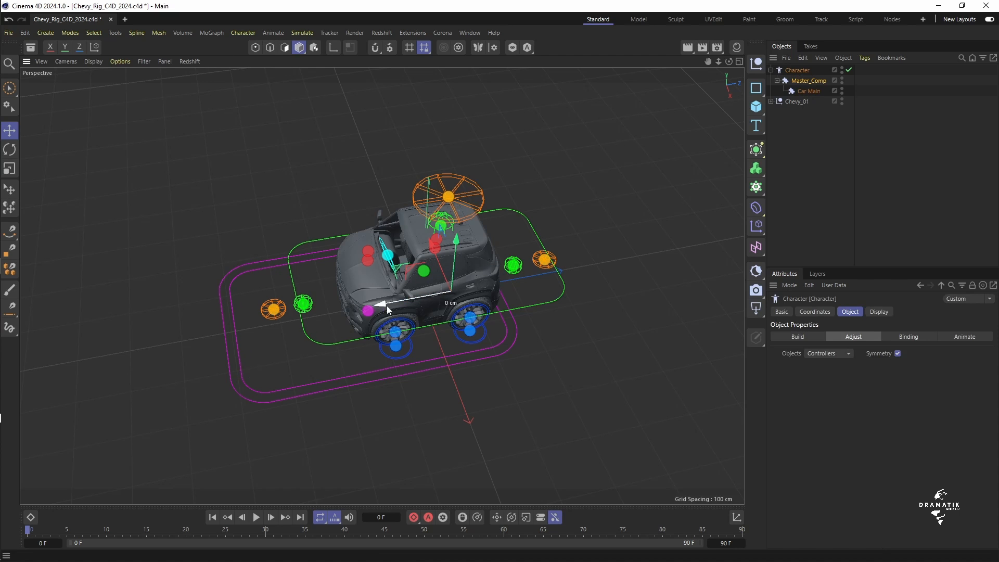
{"action": "key", "text": "ctrl+z"}
{"action": "left_click_drag", "start_coordinate": [381, 305], "coordinate": [442, 304]}
{"action": "mouse_move", "coordinate": [729, 61]}
{"action": "left_mouse_down"}
{"action": "mouse_move", "coordinate": [734, 101]}
{"action": "mouse_move", "coordinate": [701, 80]}
{"action": "mouse_move", "coordinate": [696, 36]}
{"action": "mouse_move", "coordinate": [669, 25]}
{"action": "mouse_move", "coordinate": [716, 57]}
{"action": "left_mouse_up"}
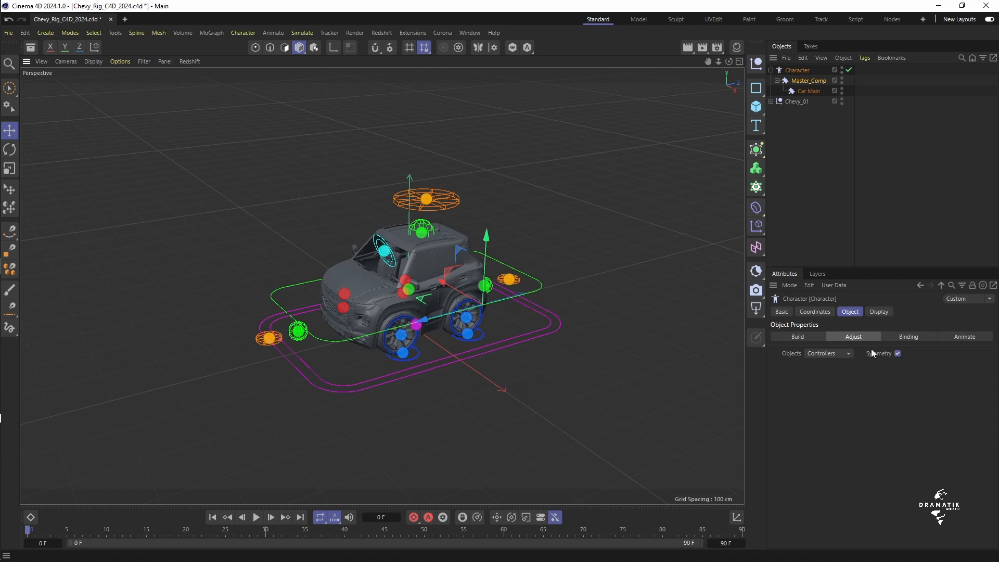
Set the Character's adjustable objects back to Components and its Object Manager display to Full Hierarchy
{"action": "left_click", "coordinate": [848, 354]}
{"action": "left_click", "coordinate": [833, 367]}
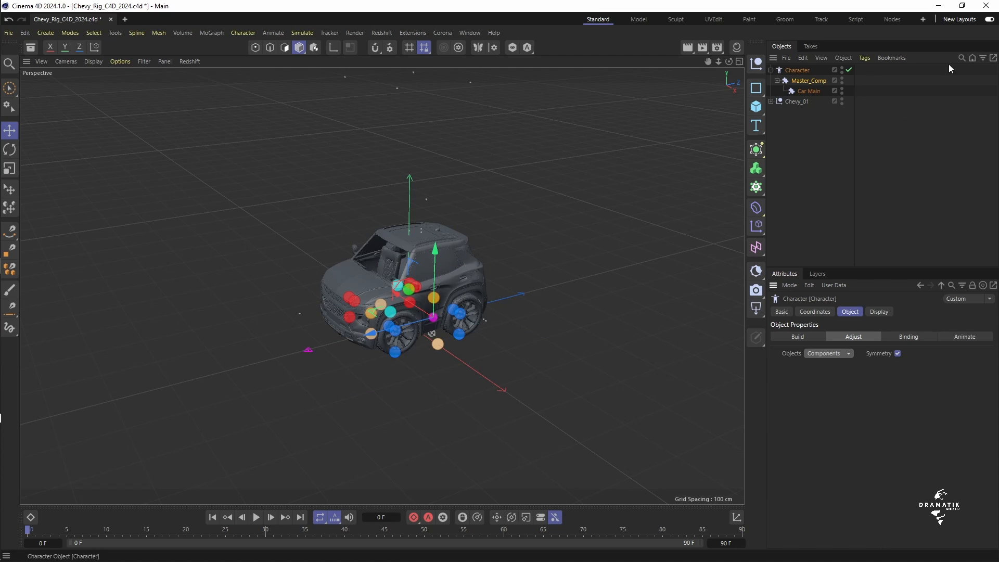
{"action": "left_click", "coordinate": [879, 312]}
{"action": "left_click", "coordinate": [777, 410]}
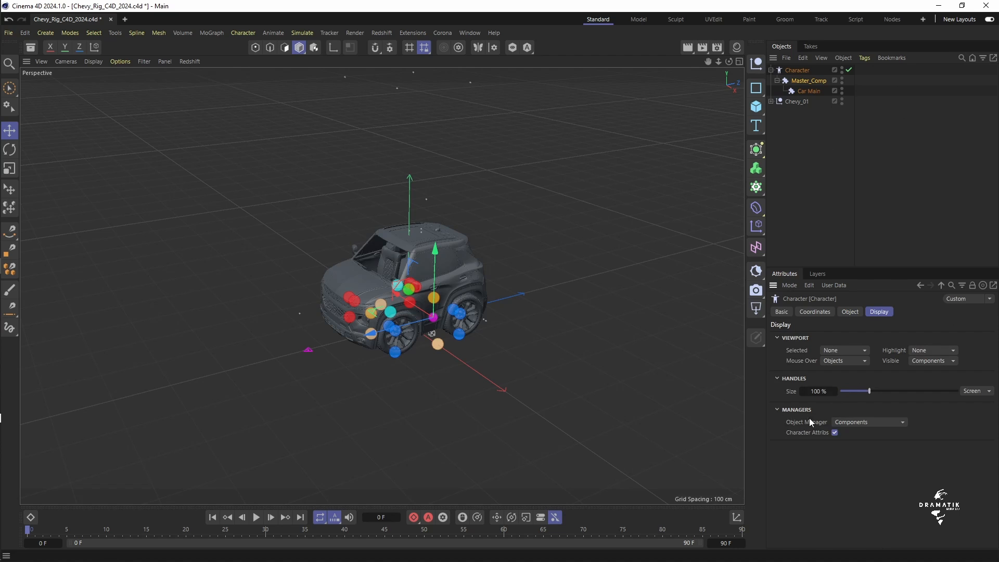
{"action": "left_click", "coordinate": [870, 425]}
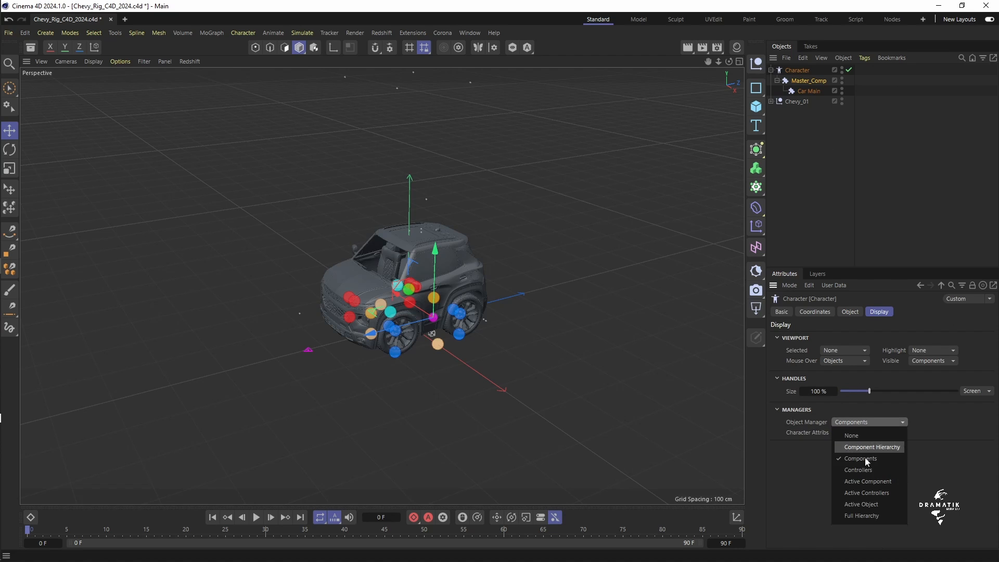
{"action": "left_click", "coordinate": [865, 515]}
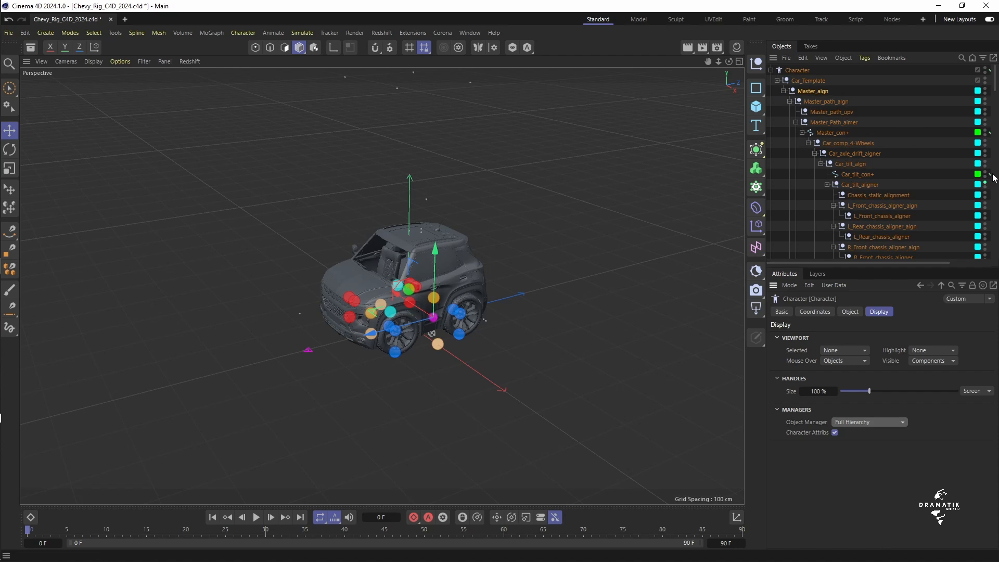
Open a second object manager window, place it over the viewport and widen it to show the full object names
{"action": "left_click", "coordinate": [995, 60]}
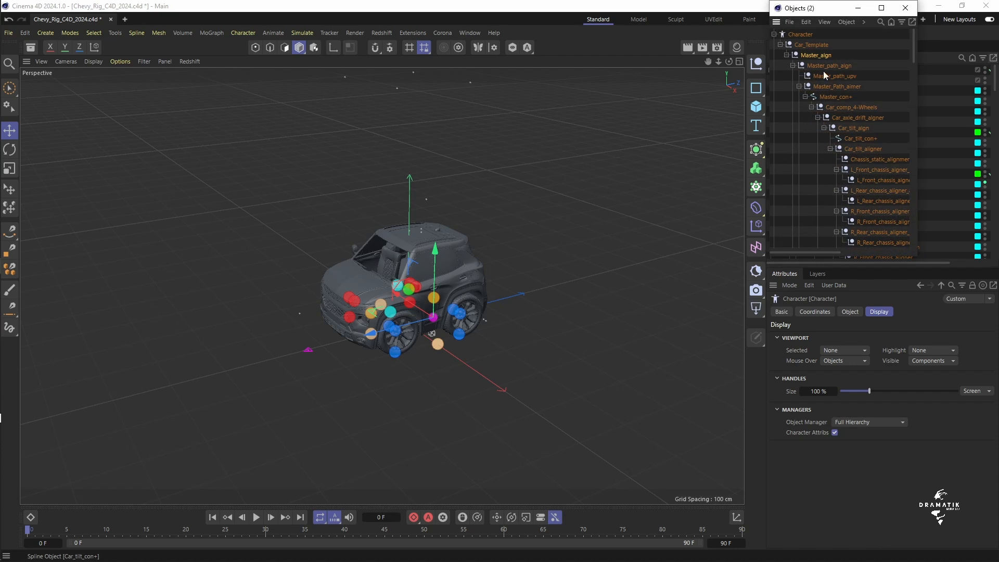
{"action": "left_click_drag", "start_coordinate": [820, 49], "coordinate": [246, 80]}
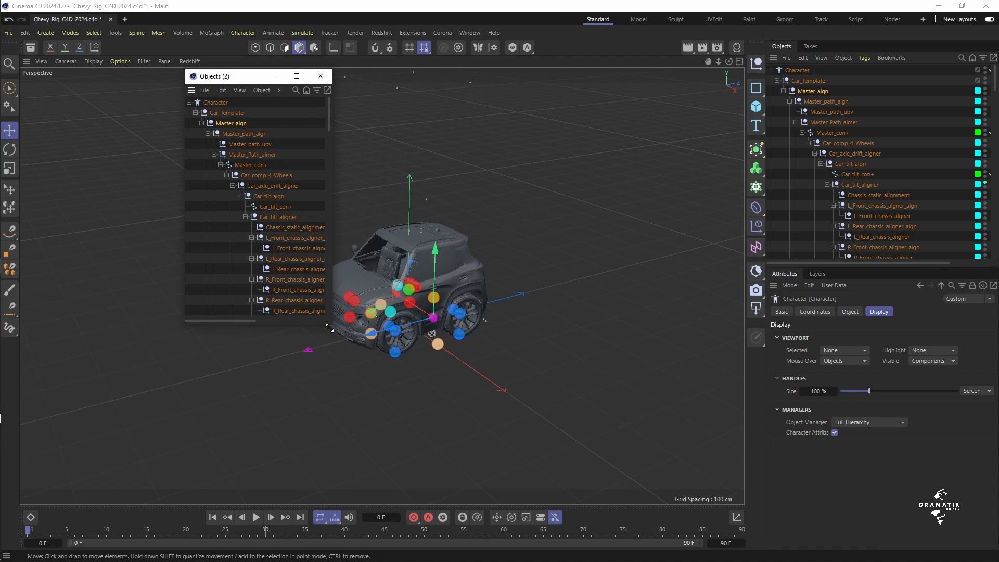
{"action": "left_click_drag", "start_coordinate": [329, 327], "coordinate": [376, 337]}
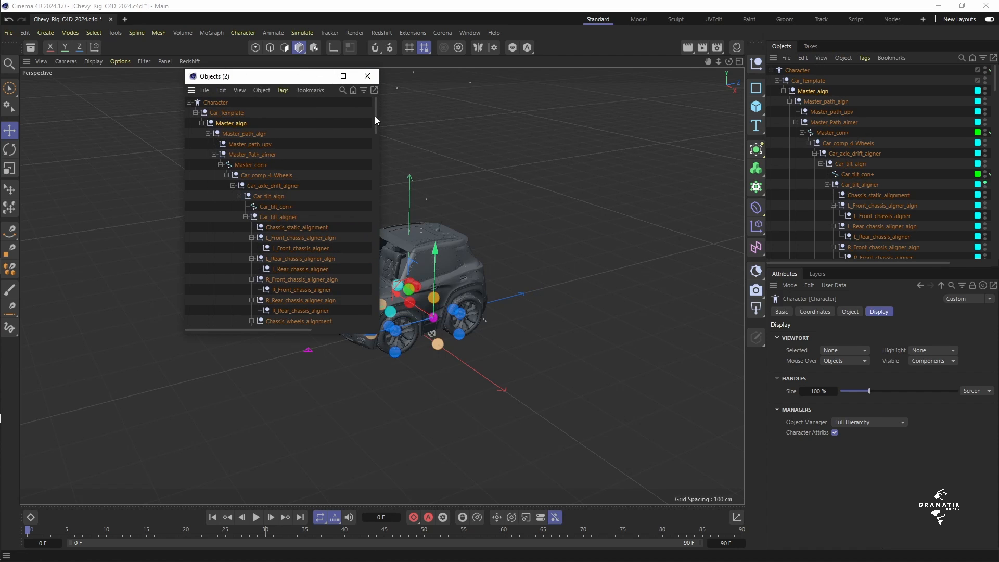
Set the Bind null near the end of the hierarchy as the root of the second object manager
{"action": "left_click_drag", "start_coordinate": [375, 116], "coordinate": [395, 312]}
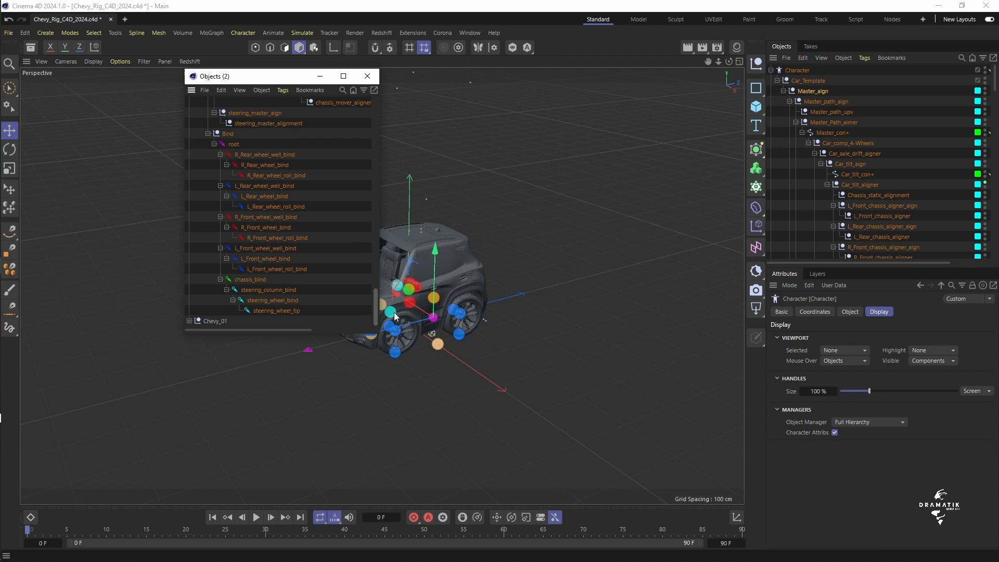
{"action": "left_click", "coordinate": [227, 134]}
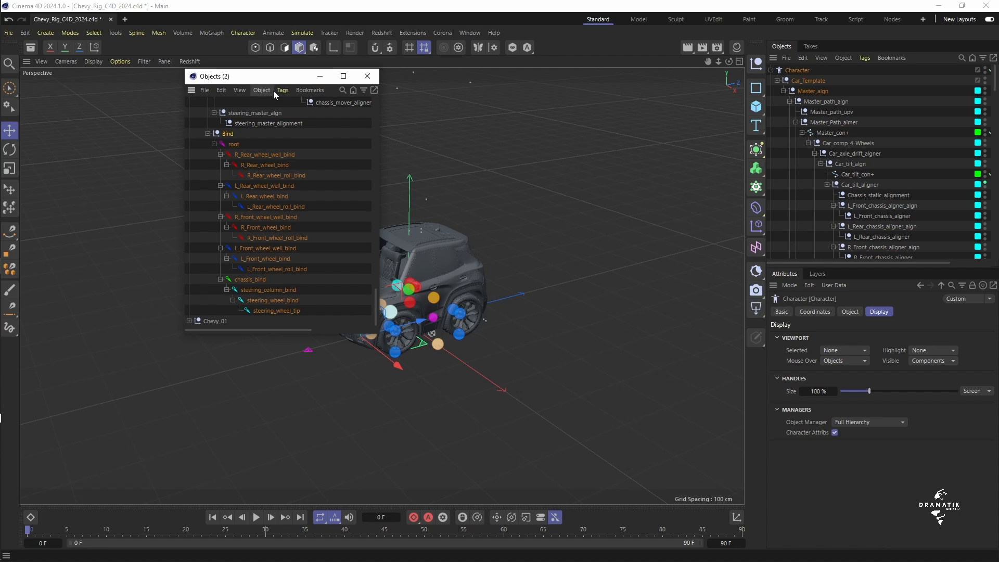
{"action": "left_click", "coordinate": [235, 90]}
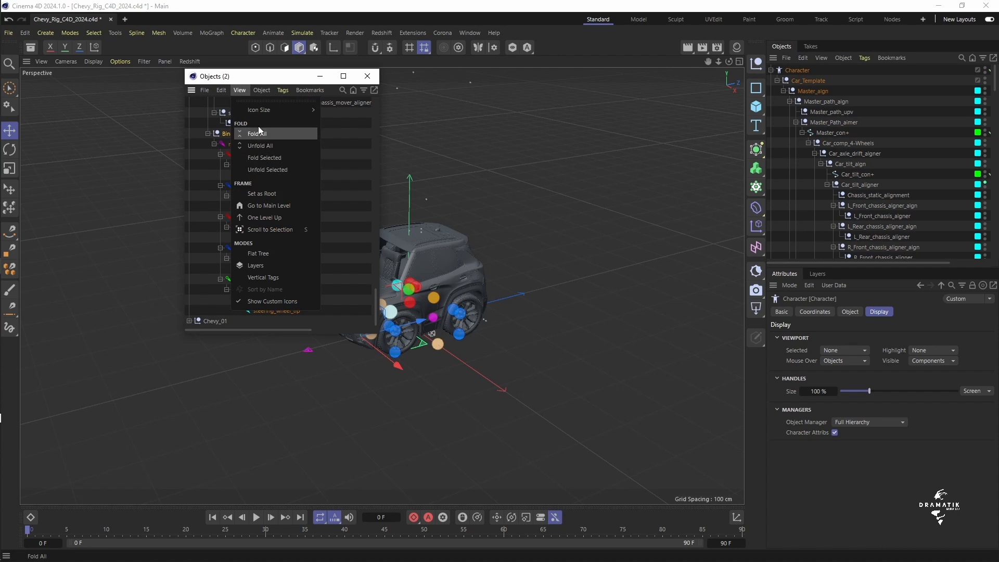
{"action": "left_click", "coordinate": [267, 194]}
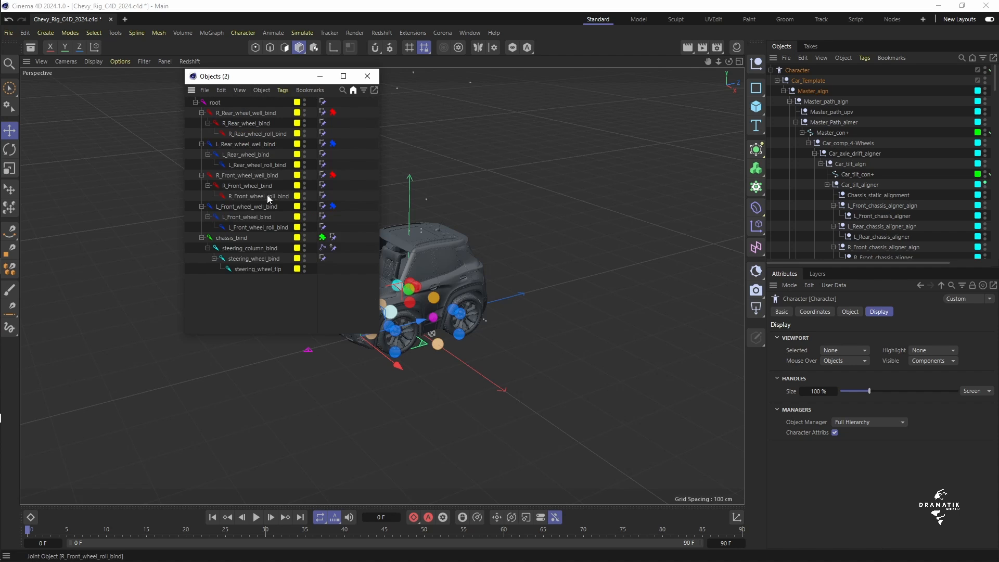
{"action": "left_click_drag", "start_coordinate": [253, 83], "coordinate": [206, 89]}
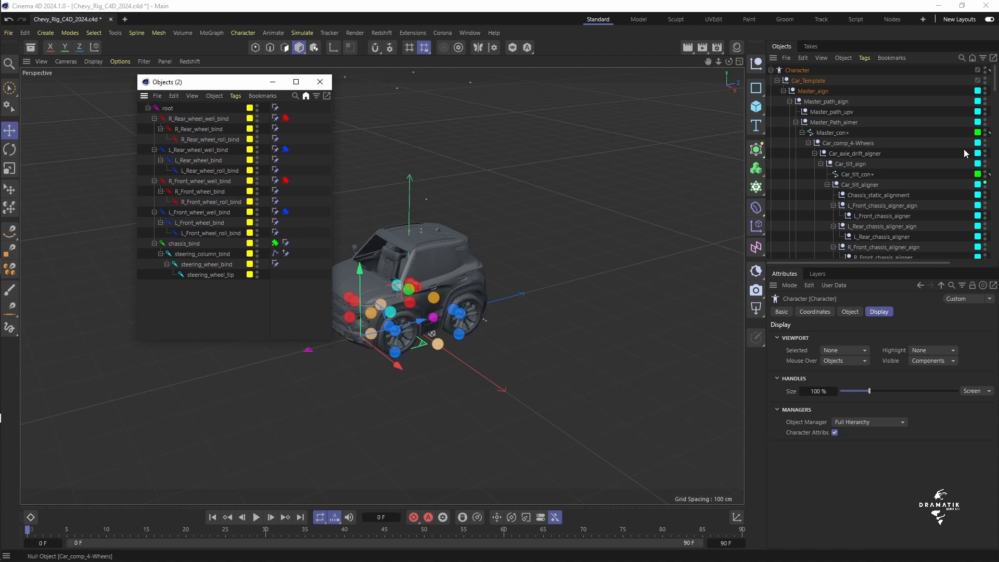
Expand the Chevy_01 group in the main object manager and place the second object manager window closer to it
{"action": "left_click_drag", "start_coordinate": [995, 86], "coordinate": [995, 245]}
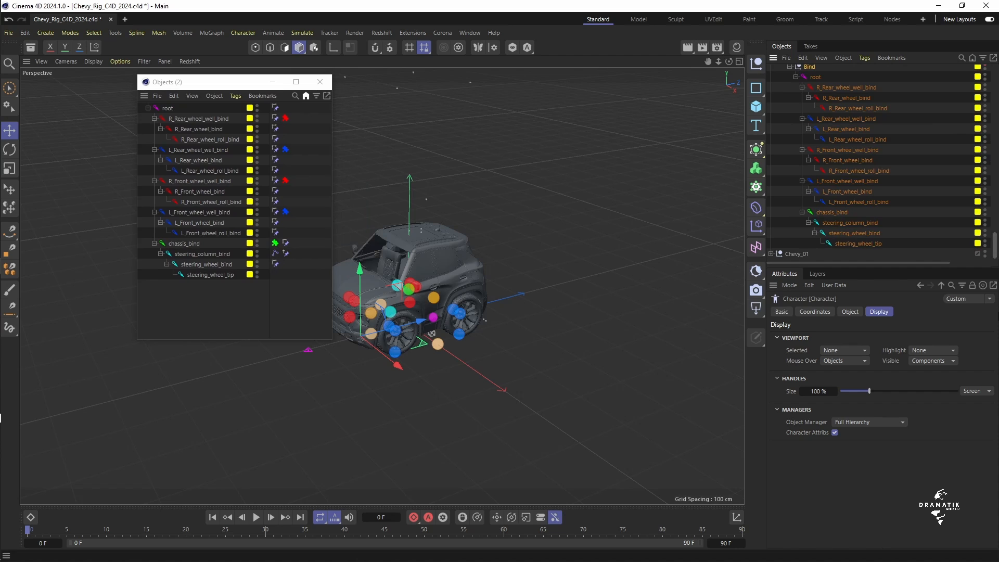
{"action": "left_click", "coordinate": [771, 254]}
{"action": "scroll", "coordinate": [842, 221], "scroll_direction": "down", "scroll_amount": 3}
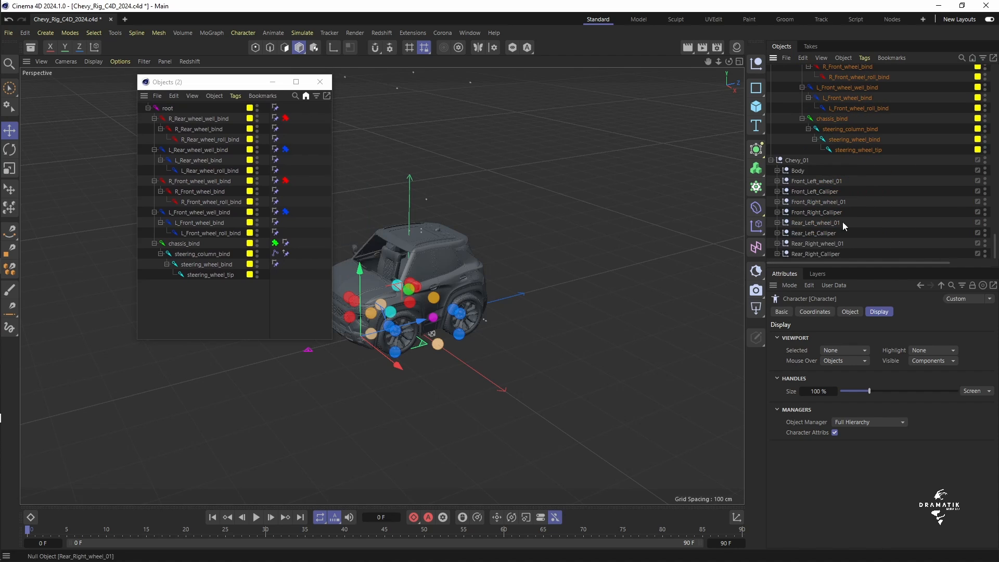
{"action": "left_click_drag", "start_coordinate": [189, 82], "coordinate": [457, 91]}
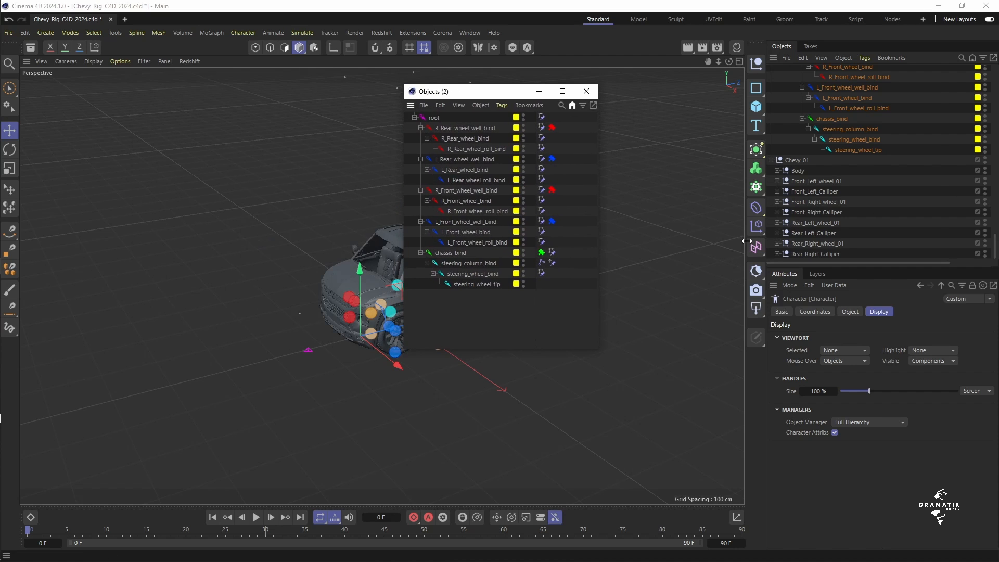
Add Constraint tags to the Body, wheel and calliper nulls under Chevy_01 and enable the Parent constraint on all of them
{"action": "left_click_drag", "start_coordinate": [745, 242], "coordinate": [635, 252]}
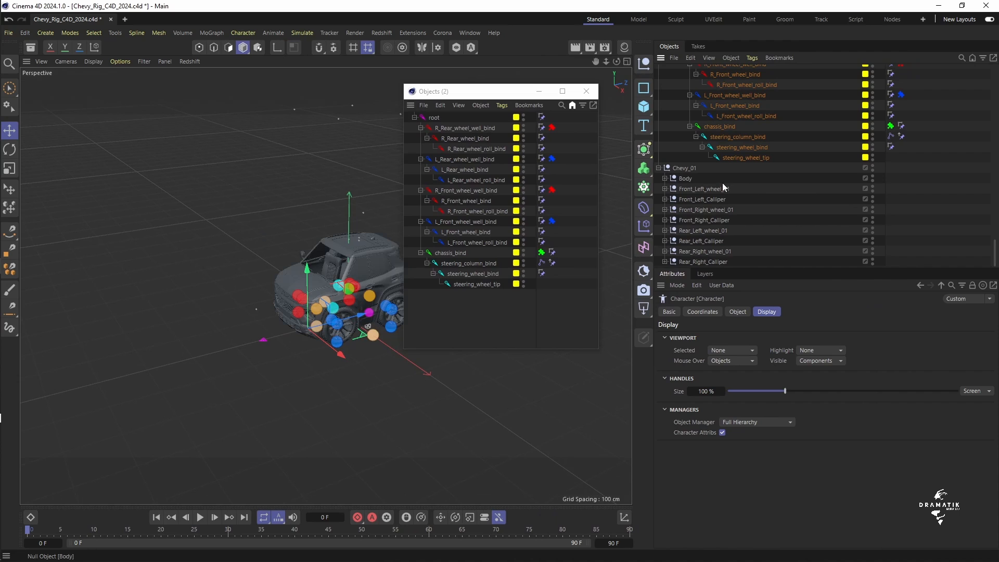
{"action": "left_click_drag", "start_coordinate": [734, 268], "coordinate": [735, 281]}
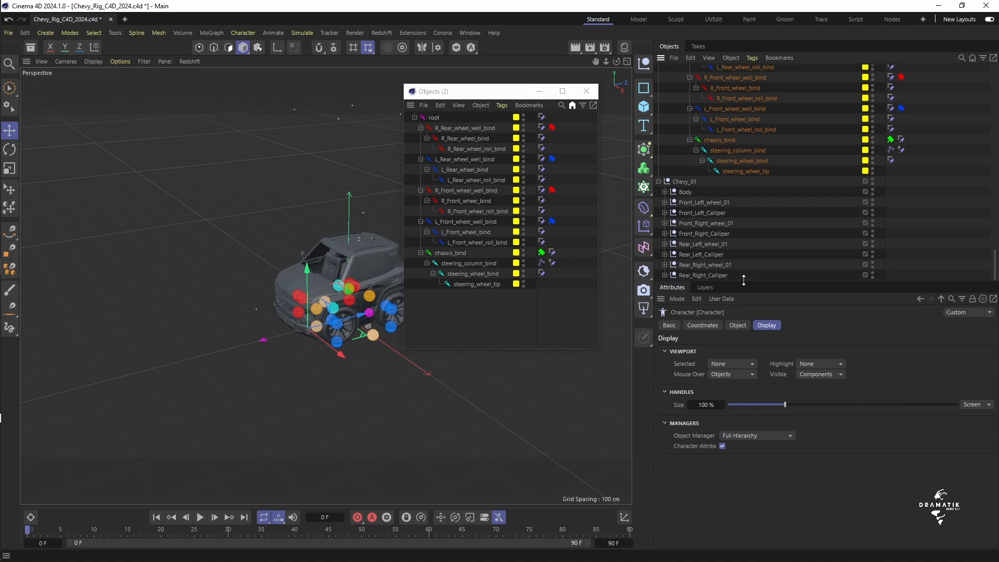
{"action": "left_click_drag", "start_coordinate": [729, 193], "coordinate": [665, 287]}
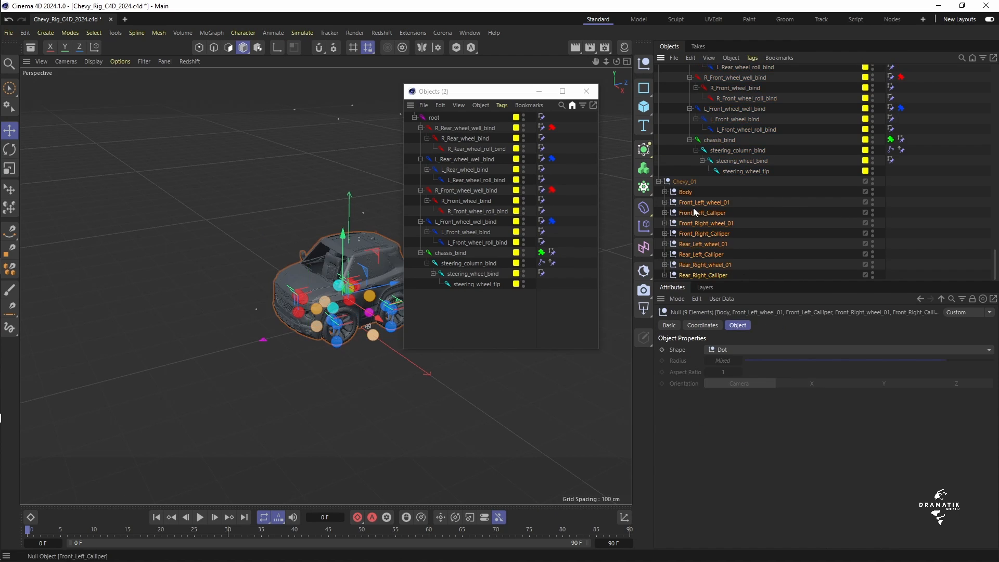
{"action": "right_click", "coordinate": [683, 195]}
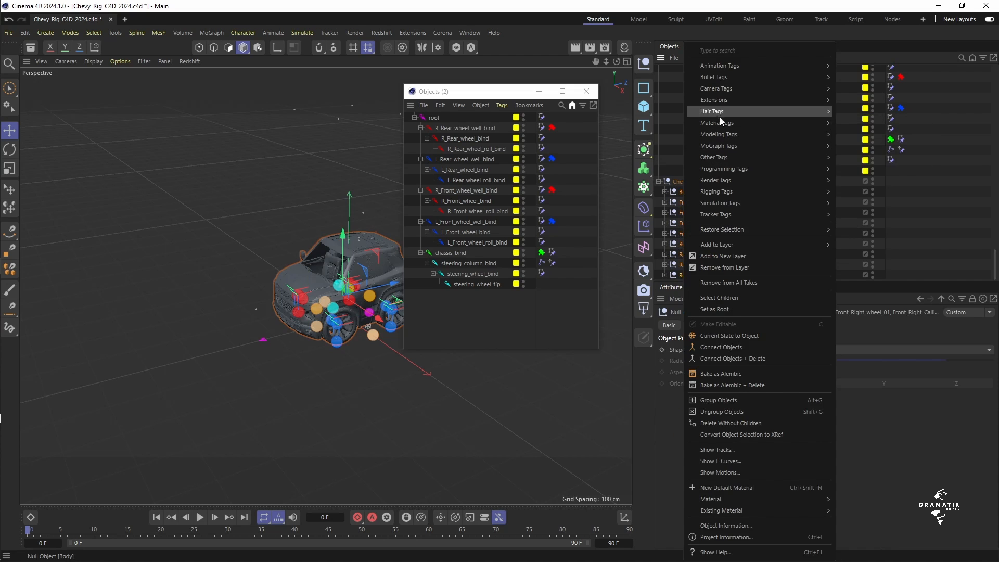
{"action": "mouse_move", "coordinate": [720, 194]}
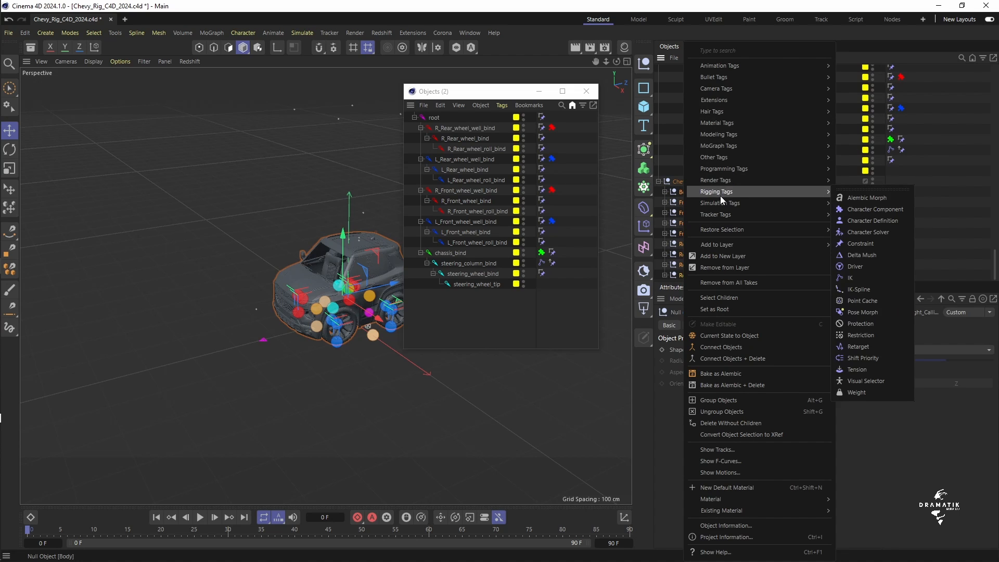
{"action": "left_click", "coordinate": [867, 245]}
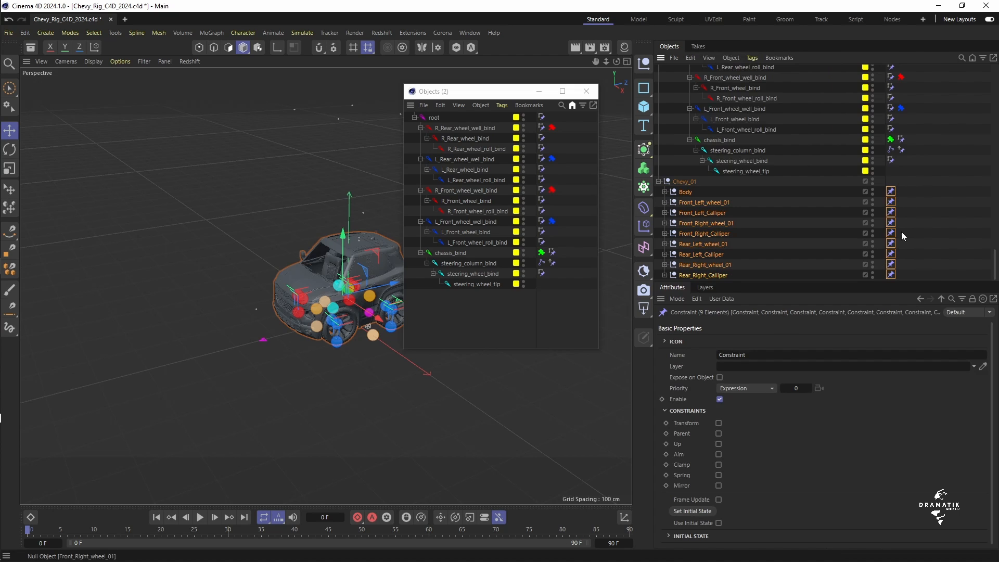
{"action": "left_click_drag", "start_coordinate": [904, 184], "coordinate": [888, 277]}
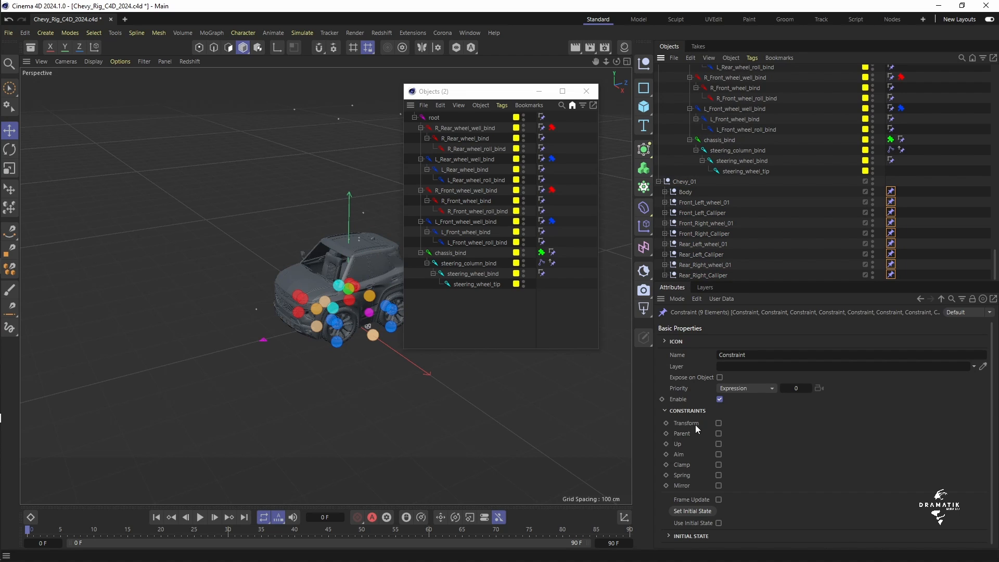
{"action": "left_click", "coordinate": [718, 433]}
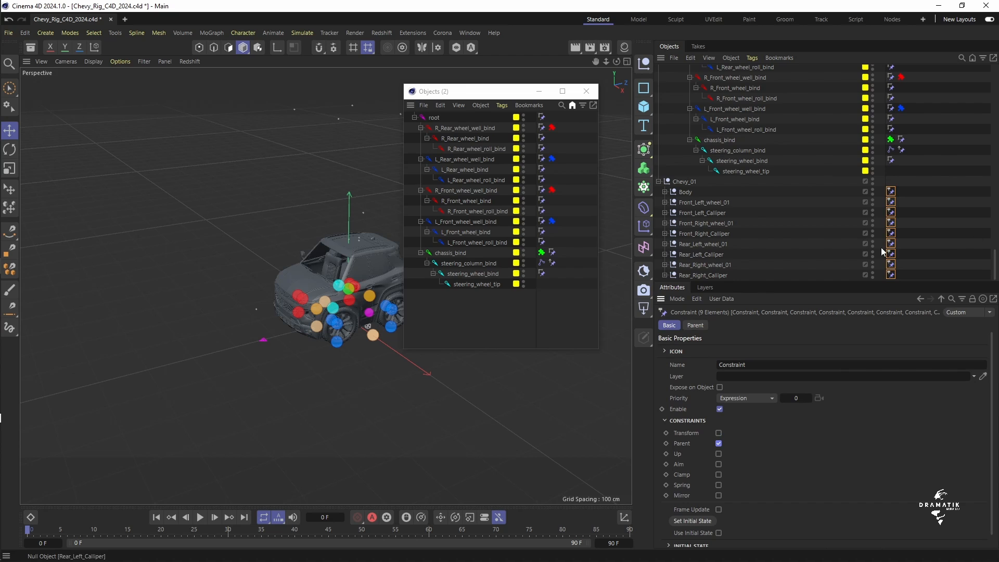
Check the expression priority of the existing constraints on the root and R_Rear_wheel_bind joints
{"action": "left_click_drag", "start_coordinate": [471, 85], "coordinate": [425, 116]}
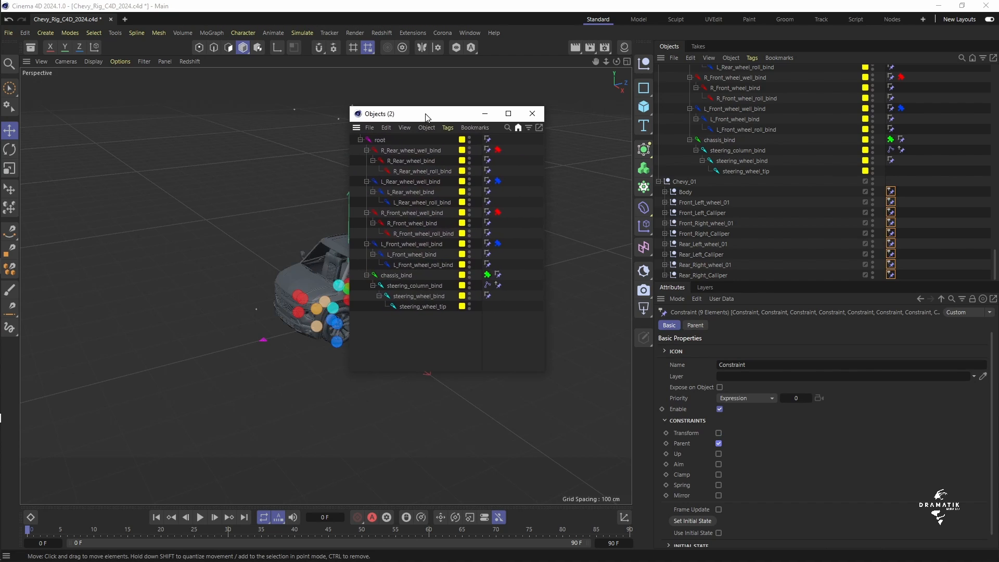
{"action": "left_click", "coordinate": [487, 140]}
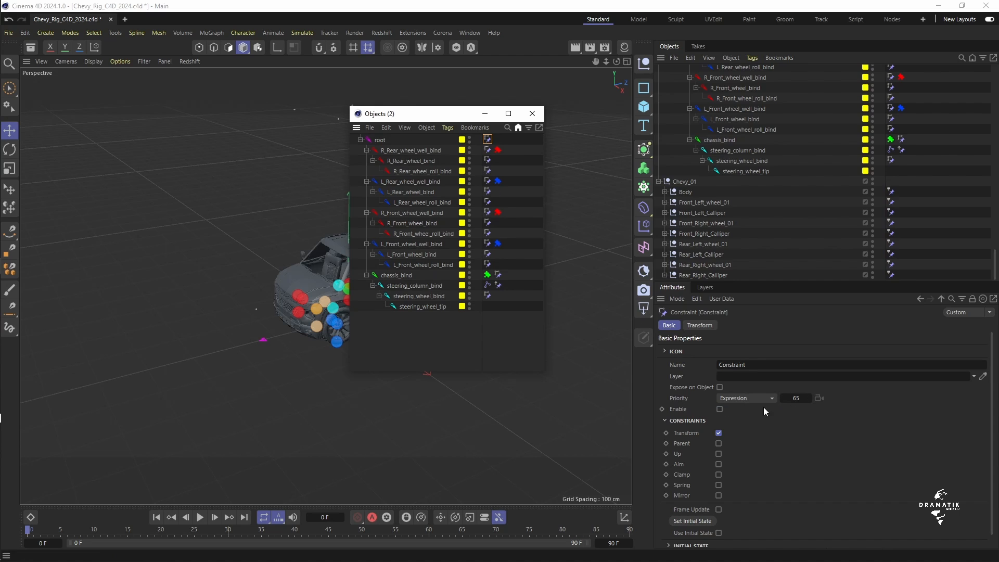
{"action": "left_click", "coordinate": [487, 160]}
{"action": "left_click_drag", "start_coordinate": [445, 114], "coordinate": [490, 92]}
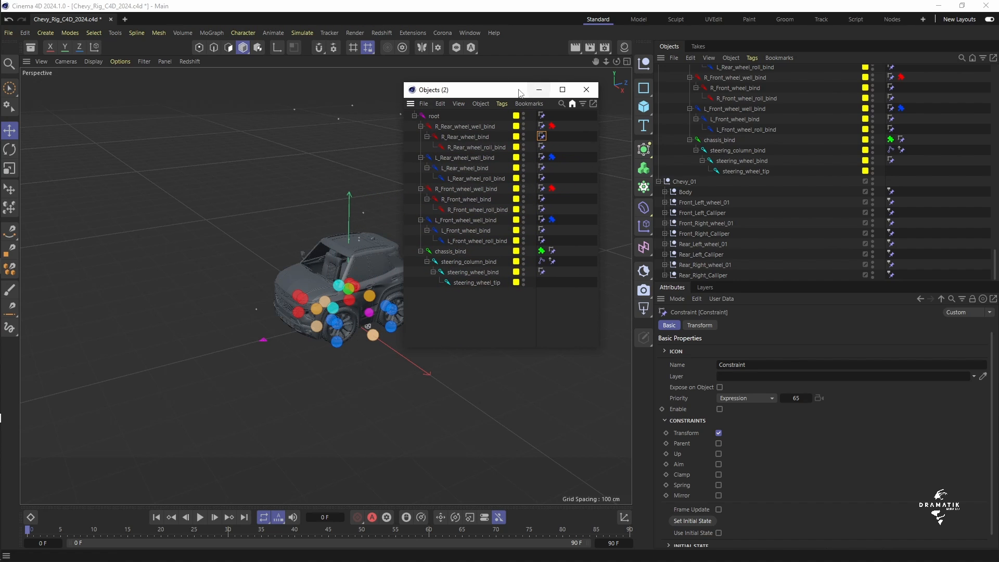
{"action": "left_click_drag", "start_coordinate": [513, 93], "coordinate": [488, 91]}
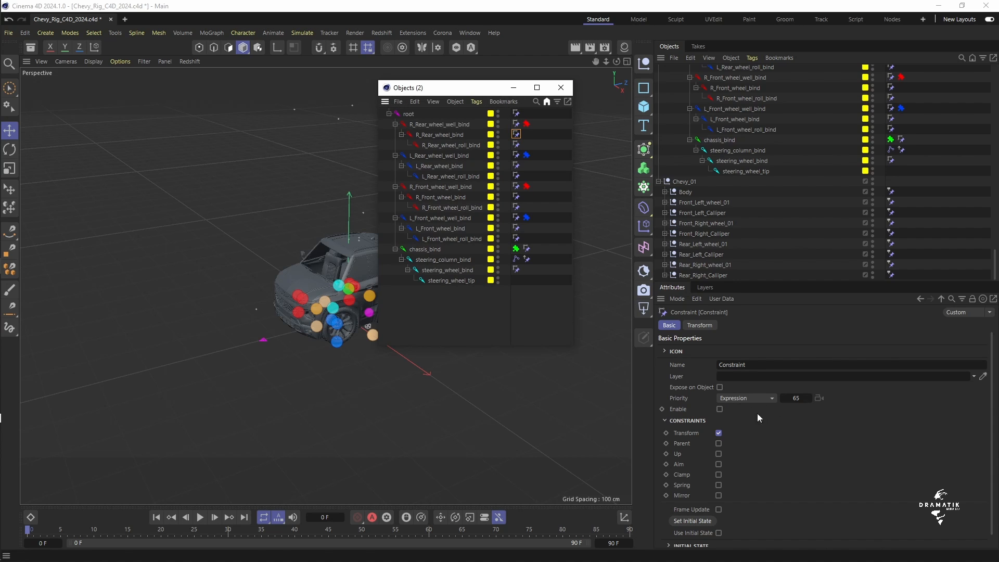
{"action": "left_click_drag", "start_coordinate": [459, 89], "coordinate": [436, 79]}
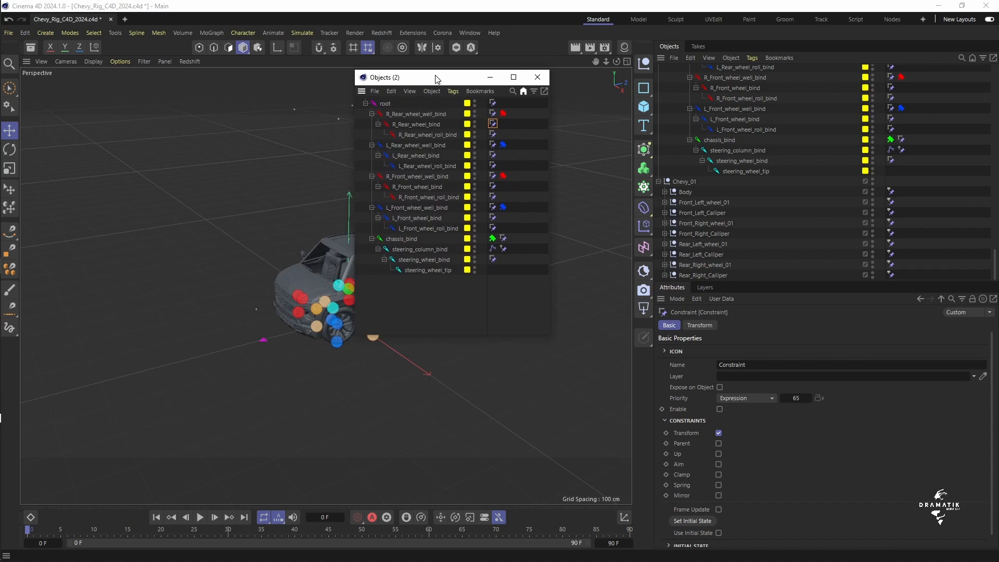
Set the priority of all nine Chevy_01 part constraints to 100 and move the second object manager clear of the car
{"action": "left_click", "coordinate": [907, 189]}
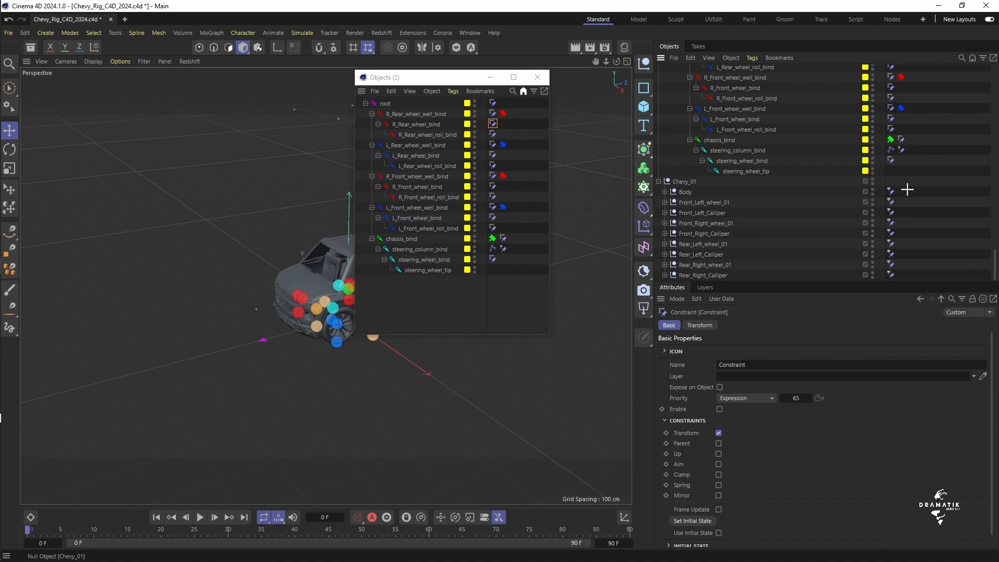
{"action": "left_click_drag", "start_coordinate": [910, 185], "coordinate": [892, 281]}
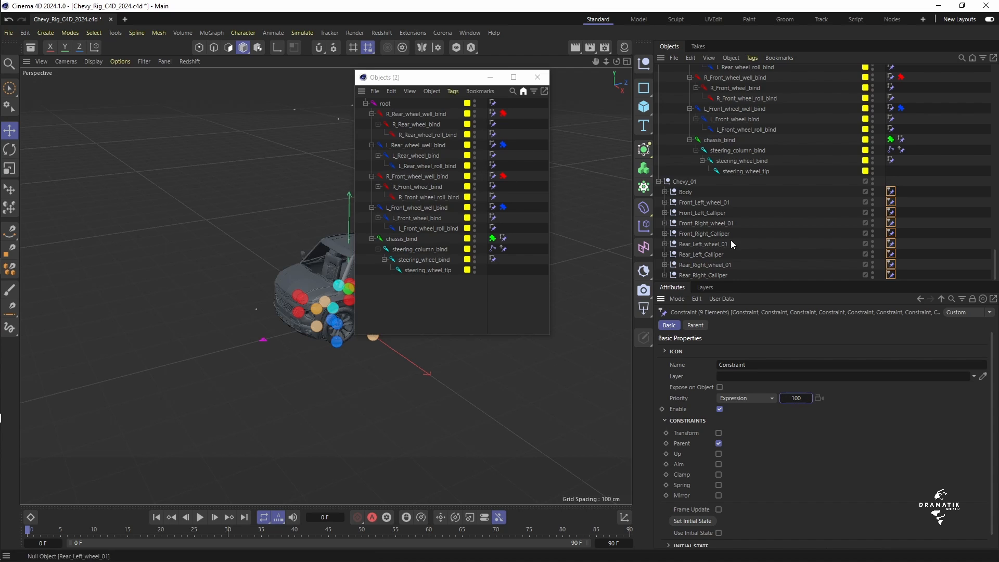
{"action": "left_click_drag", "start_coordinate": [447, 84], "coordinate": [522, 84]}
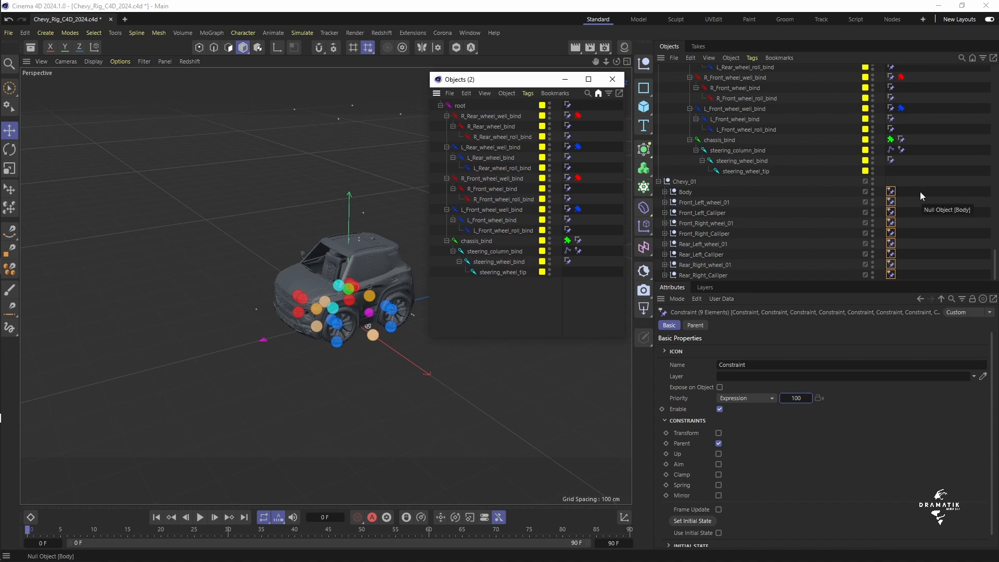
Set chassis_bind as the Parent target of the Body constraint
{"action": "left_click", "coordinate": [891, 191]}
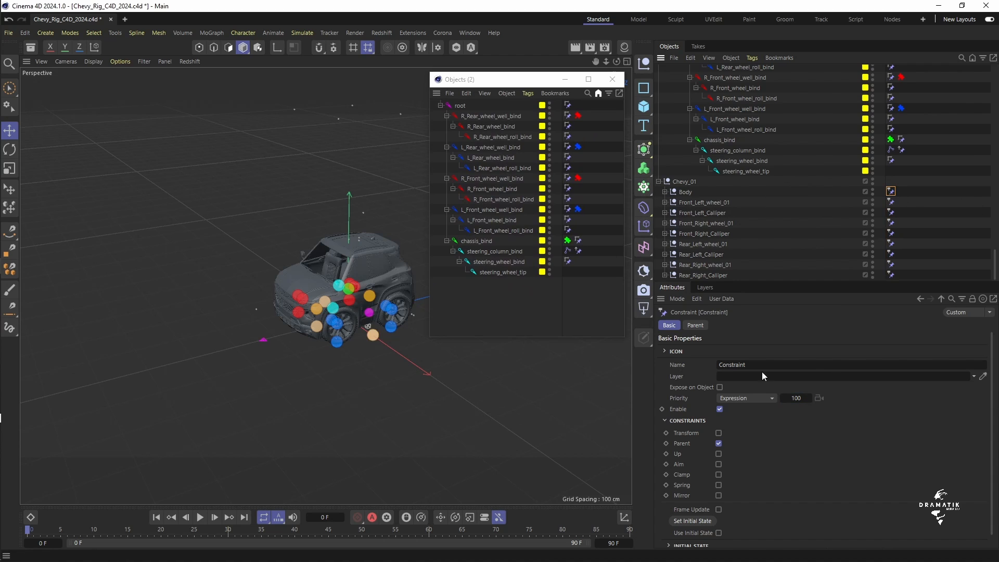
{"action": "left_click", "coordinate": [697, 325]}
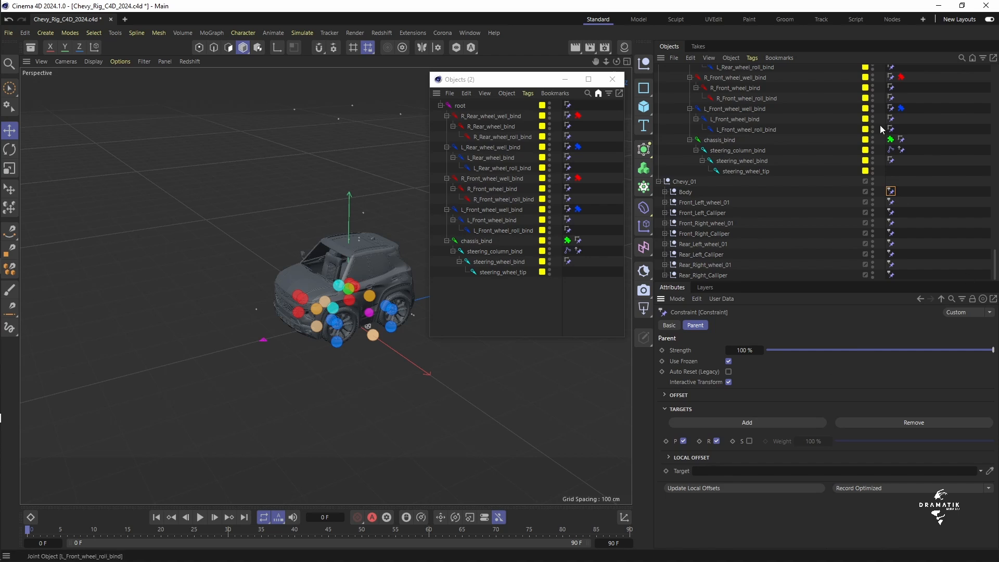
{"action": "left_click", "coordinate": [991, 474]}
{"action": "left_click", "coordinate": [472, 241]}
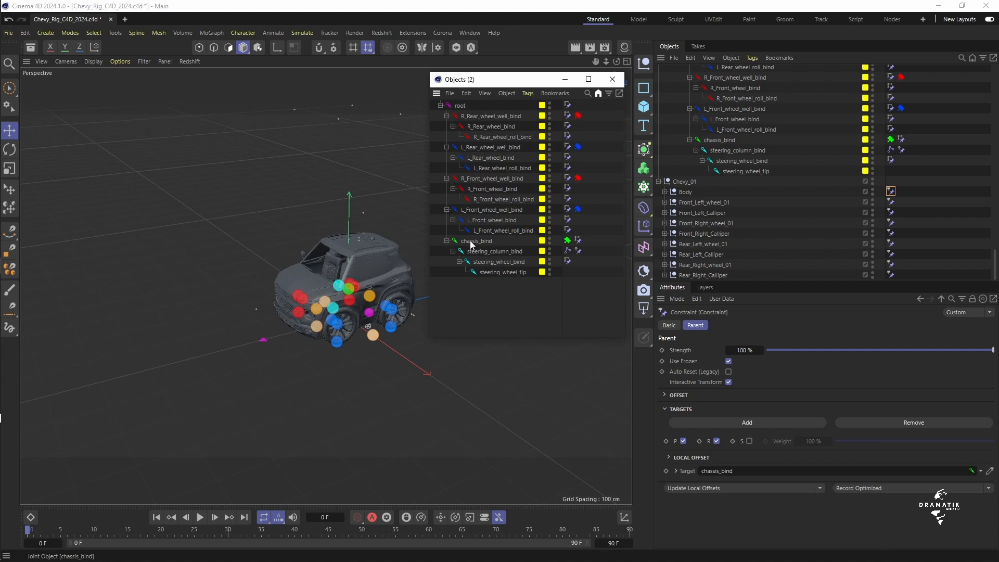
Target the Front_Left_wheel_01 constraint to L_Front_wheel_roll_bind and the Front_Left_Calliper constraint to L_Front_wheel_bind
{"action": "left_click", "coordinate": [890, 201]}
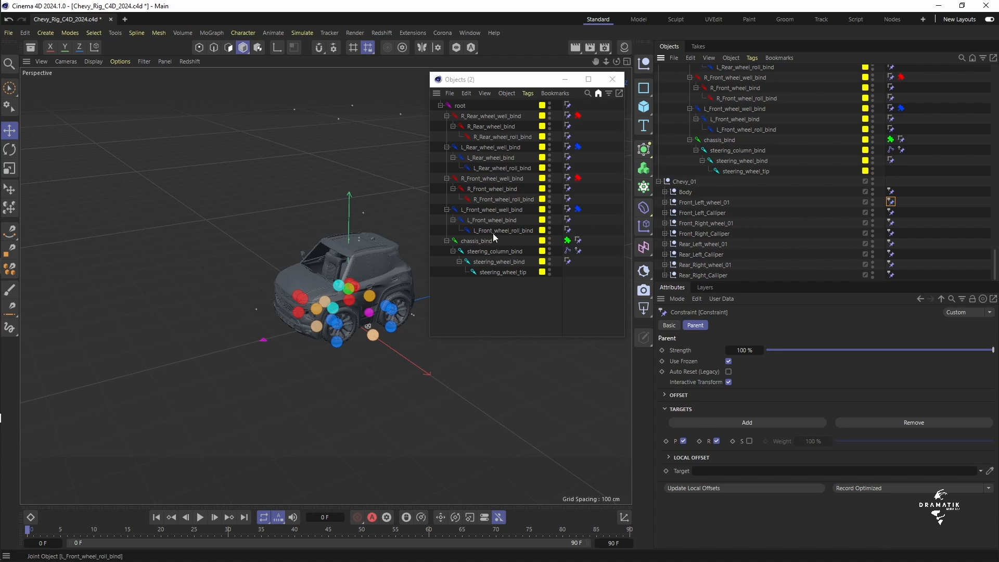
{"action": "left_click_drag", "start_coordinate": [498, 231], "coordinate": [738, 471]}
{"action": "left_click", "coordinate": [890, 212]}
{"action": "left_click_drag", "start_coordinate": [494, 223], "coordinate": [715, 474]}
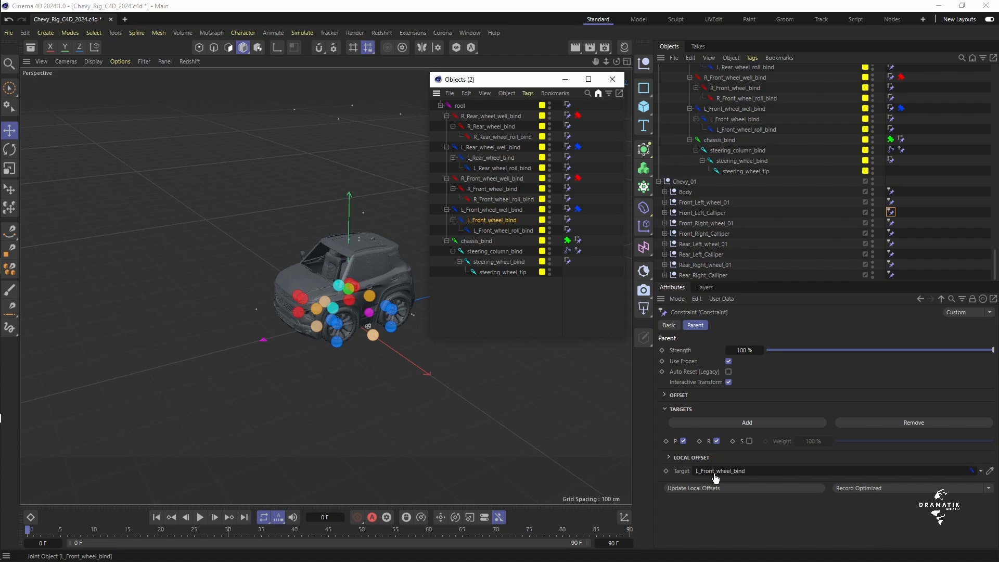
Target the Front_Right_wheel_01 constraint to R_Front_wheel_roll_bind and the Front_Right_Calliper constraint to R_Front_wheel_bind
{"action": "left_click", "coordinate": [890, 222]}
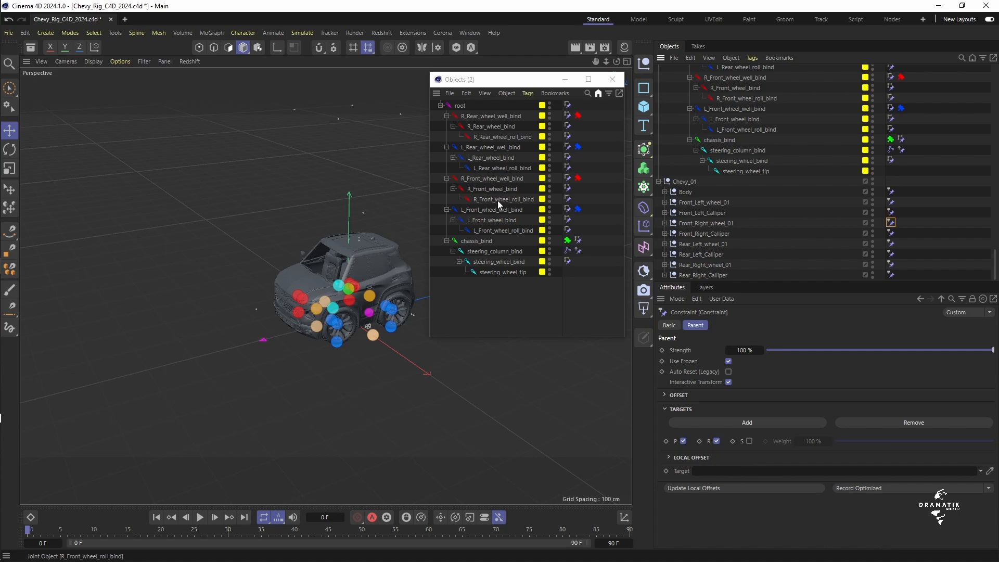
{"action": "left_click_drag", "start_coordinate": [498, 200], "coordinate": [650, 271]}
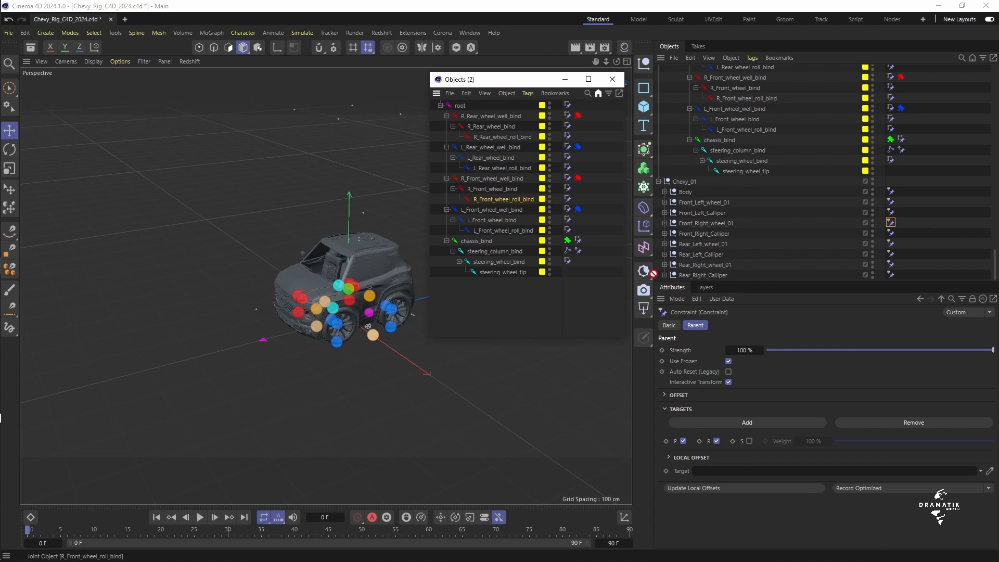
{"action": "left_click_drag", "start_coordinate": [723, 464], "coordinate": [729, 471]}
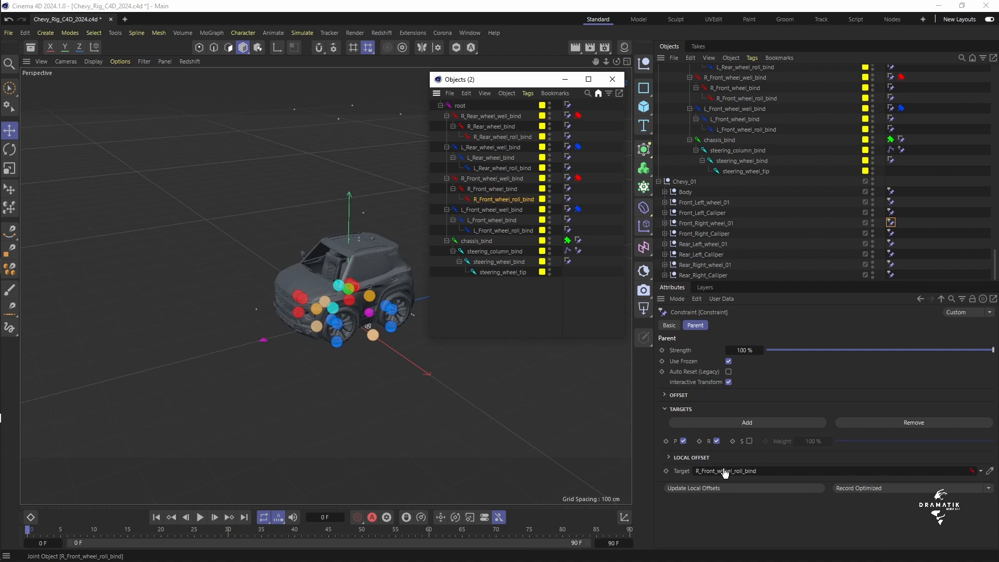
{"action": "left_click", "coordinate": [891, 234]}
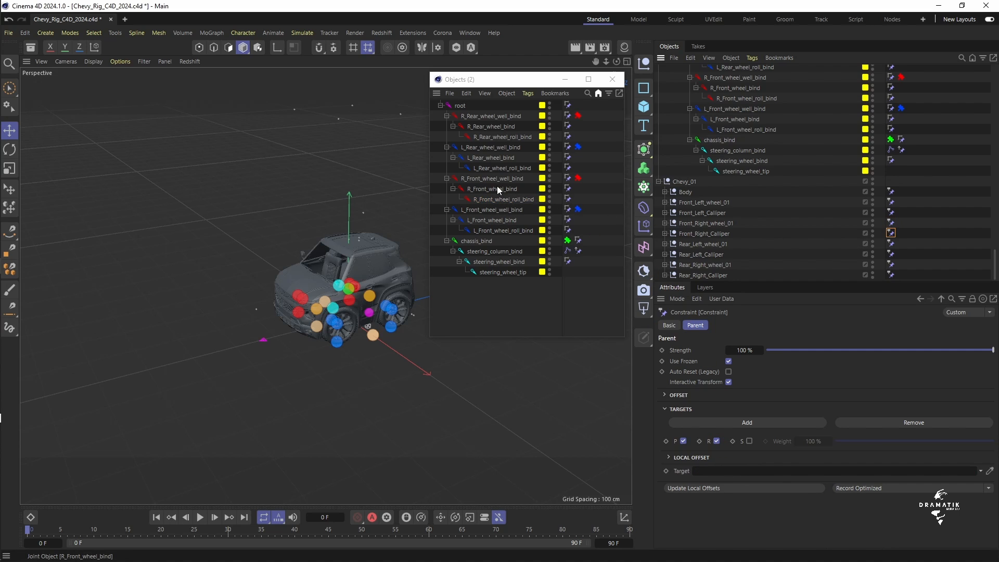
{"action": "left_click_drag", "start_coordinate": [498, 191], "coordinate": [751, 473]}
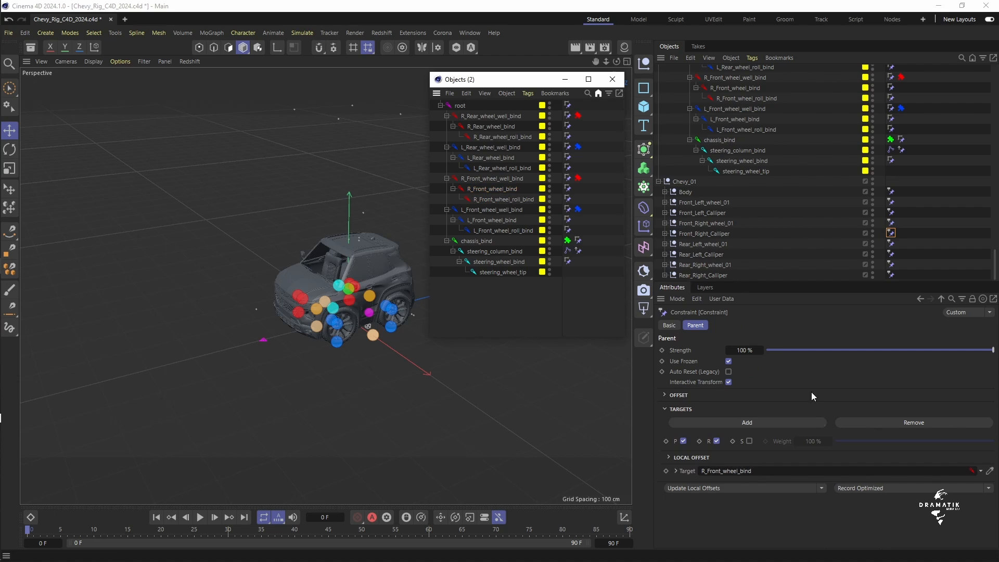
Target the Rear_Left_wheel_01 constraint to L_Rear_wheel_roll_bind and the Rear_Left_Calliper constraint to L_Rear_wheel_bind
{"action": "left_click", "coordinate": [890, 243]}
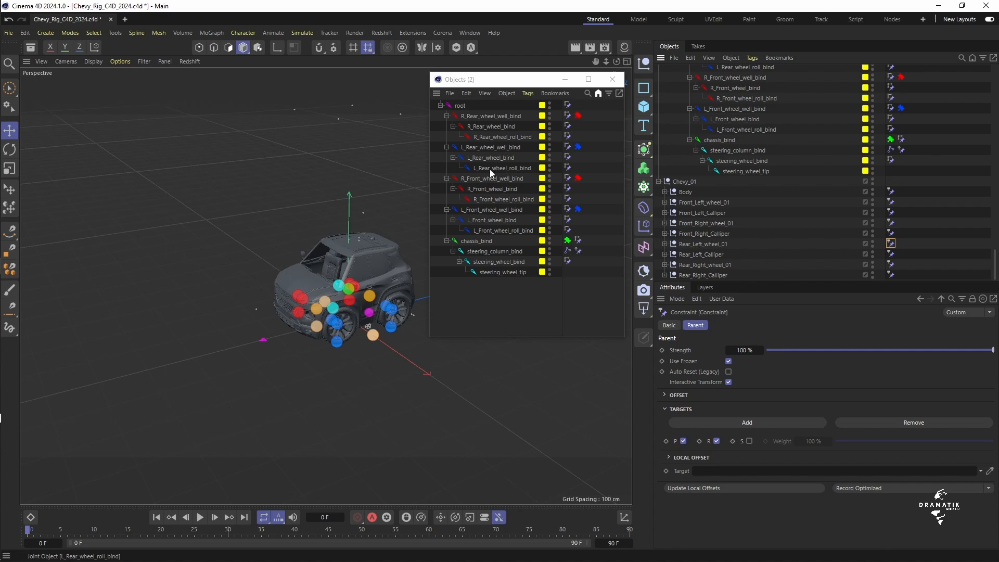
{"action": "left_click_drag", "start_coordinate": [493, 173], "coordinate": [699, 471]}
{"action": "left_click", "coordinate": [891, 253]}
{"action": "left_click_drag", "start_coordinate": [505, 158], "coordinate": [721, 470]}
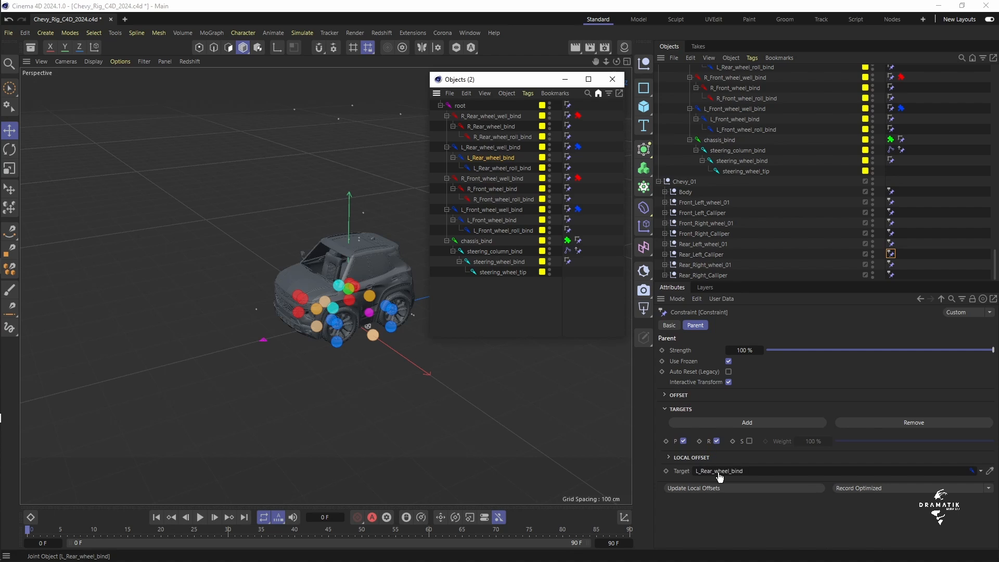
Target the Rear_Right_wheel_01 constraint to R_Rear_wheel_roll_bind and the Rear_Right_Calliper constraint to R_Rear_wheel_bind
{"action": "left_click", "coordinate": [891, 264]}
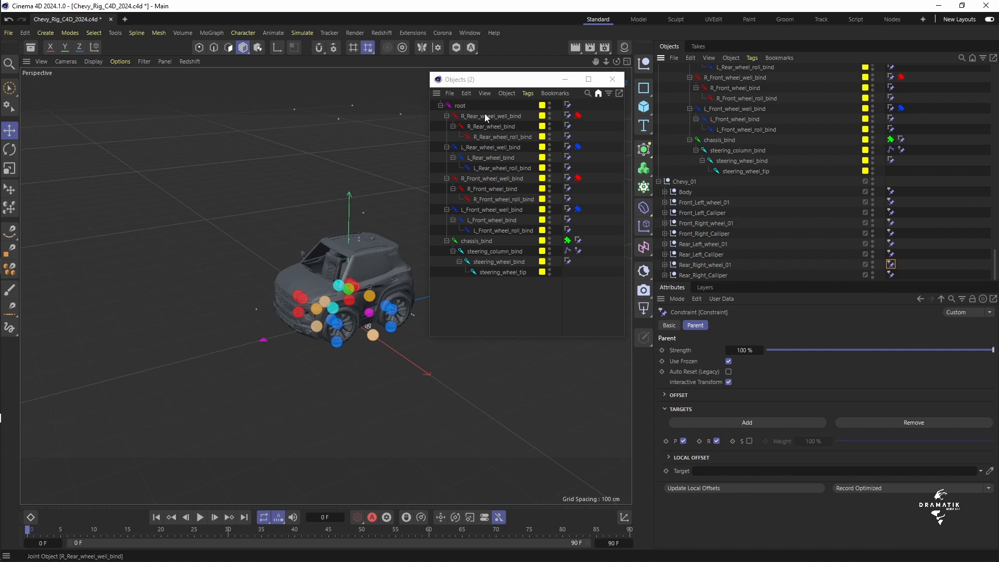
{"action": "left_click_drag", "start_coordinate": [489, 136], "coordinate": [727, 471]}
{"action": "left_click", "coordinate": [891, 274]}
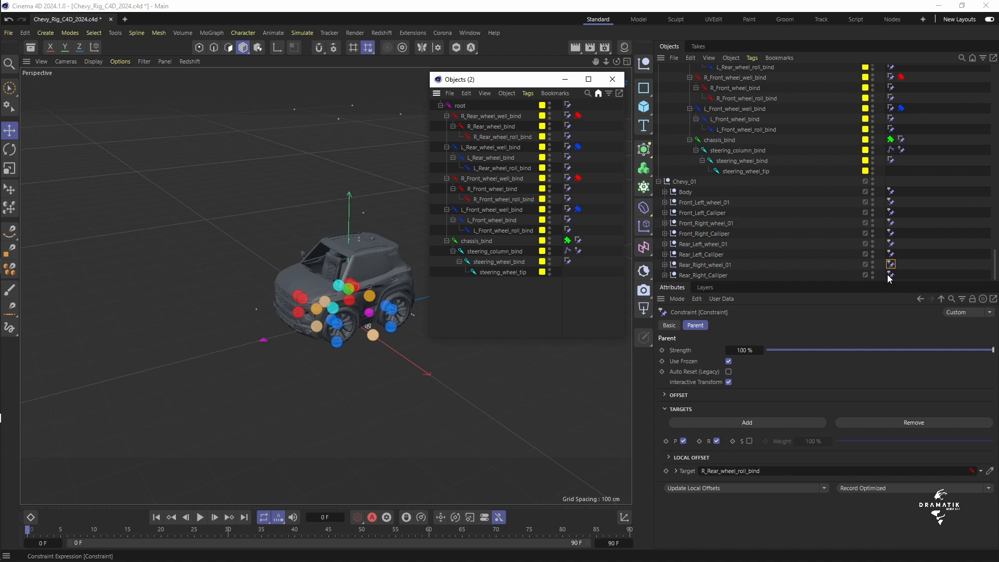
{"action": "left_click", "coordinate": [493, 128]}
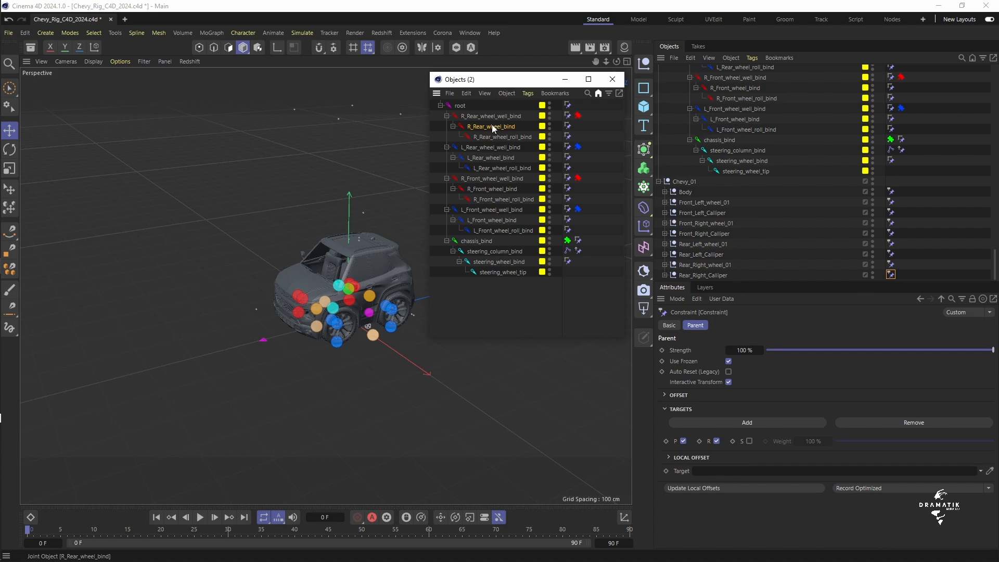
{"action": "left_click_drag", "start_coordinate": [721, 455], "coordinate": [723, 470]}
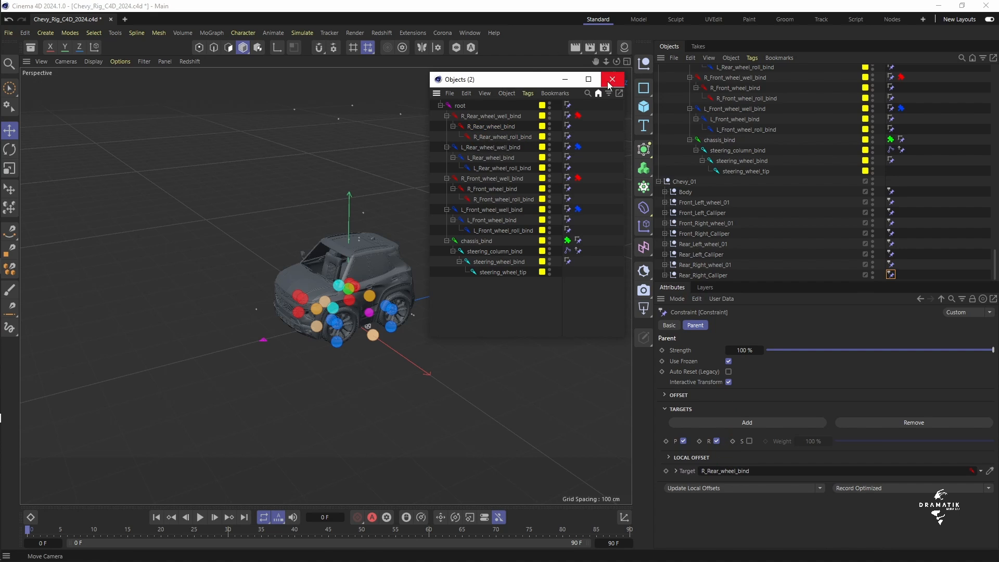
Set the Character's Object Manager display to Components and switch the character to Animate mode
{"action": "left_click", "coordinate": [612, 79]}
{"action": "left_click_drag", "start_coordinate": [991, 255], "coordinate": [993, 78]}
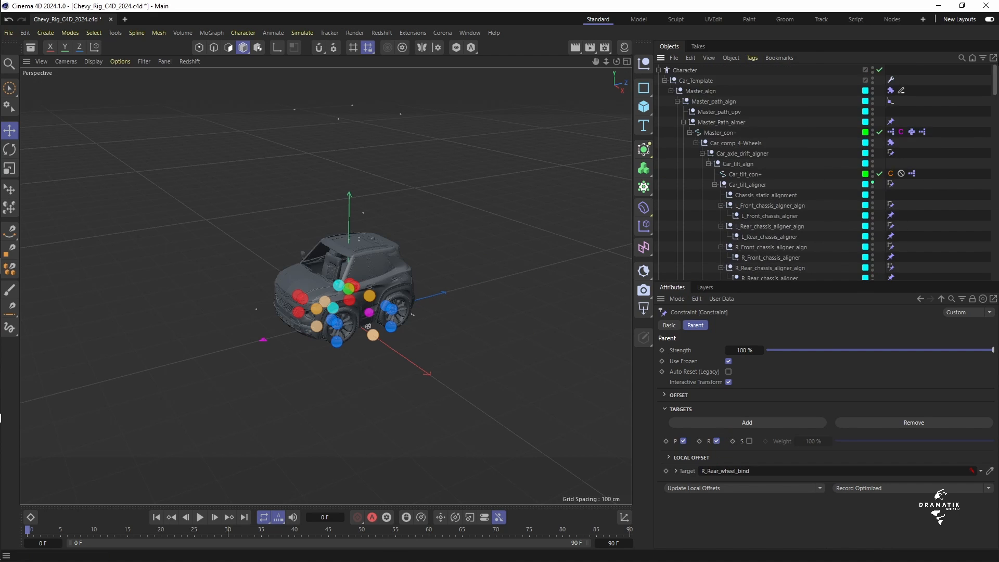
{"action": "left_click", "coordinate": [684, 69]}
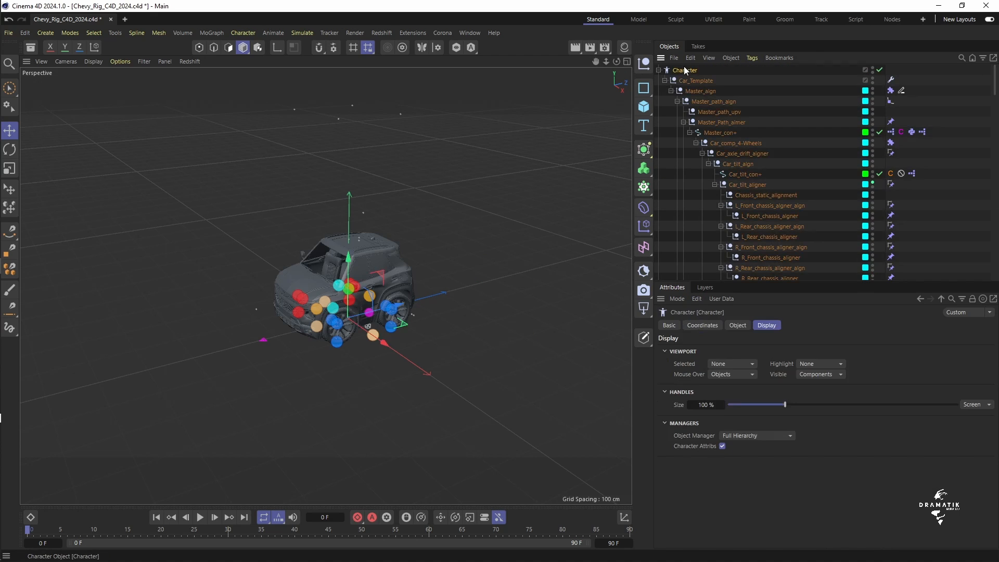
{"action": "left_click", "coordinate": [773, 435]}
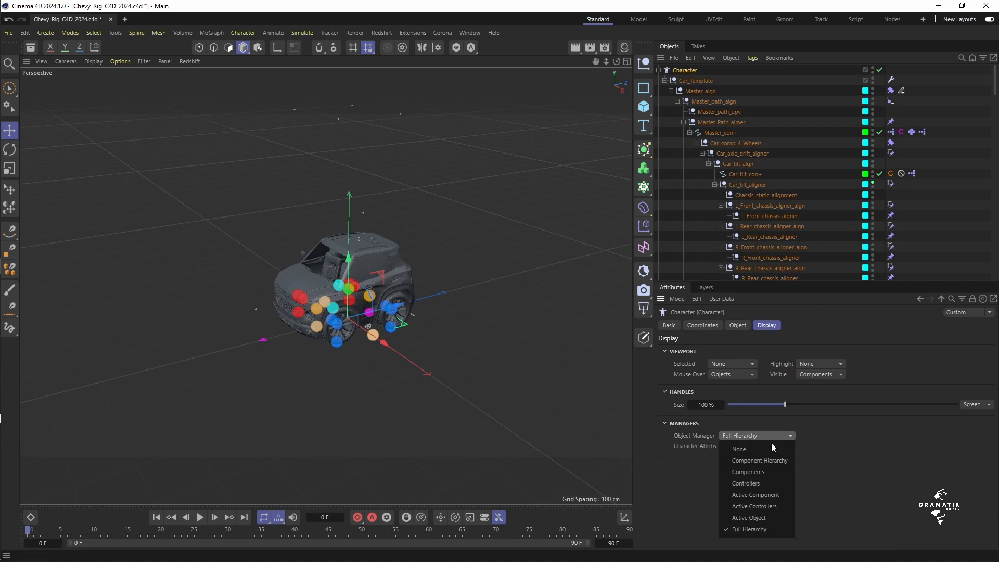
{"action": "left_click", "coordinate": [754, 473]}
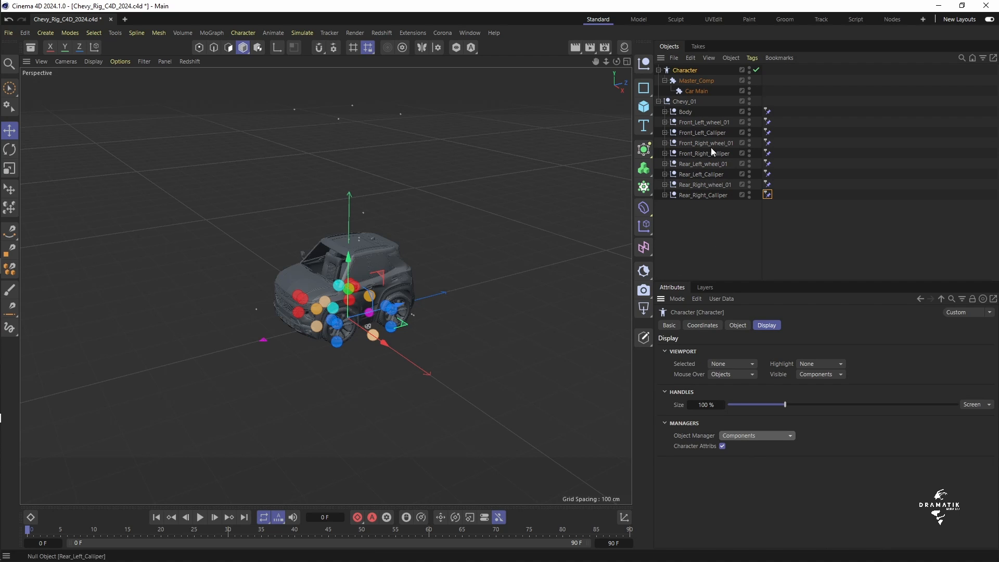
{"action": "left_click", "coordinate": [738, 326]}
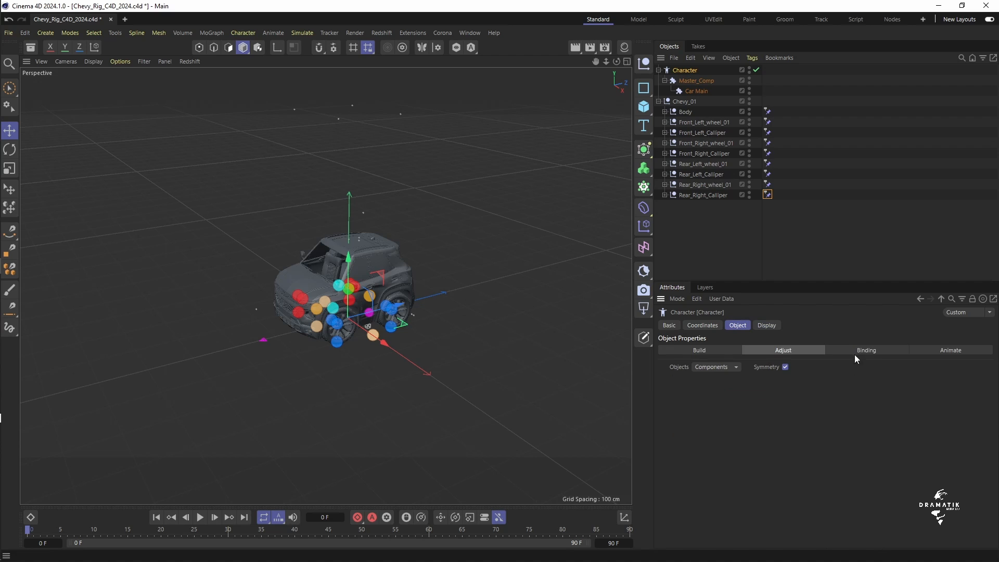
{"action": "left_click", "coordinate": [949, 350]}
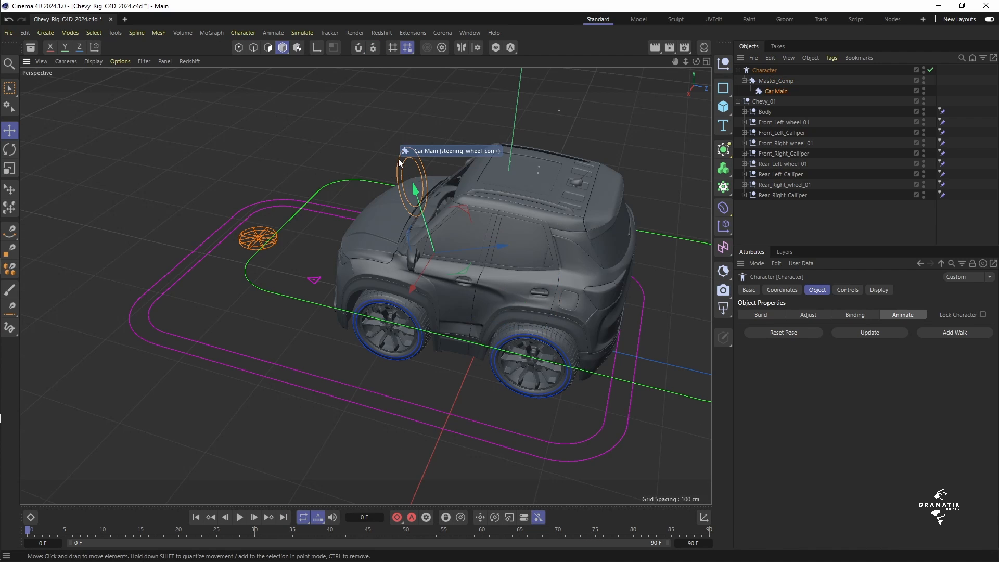
Test the steering by rotating the steering wheel controller, and undo the rotation
{"action": "key", "text": "r"}
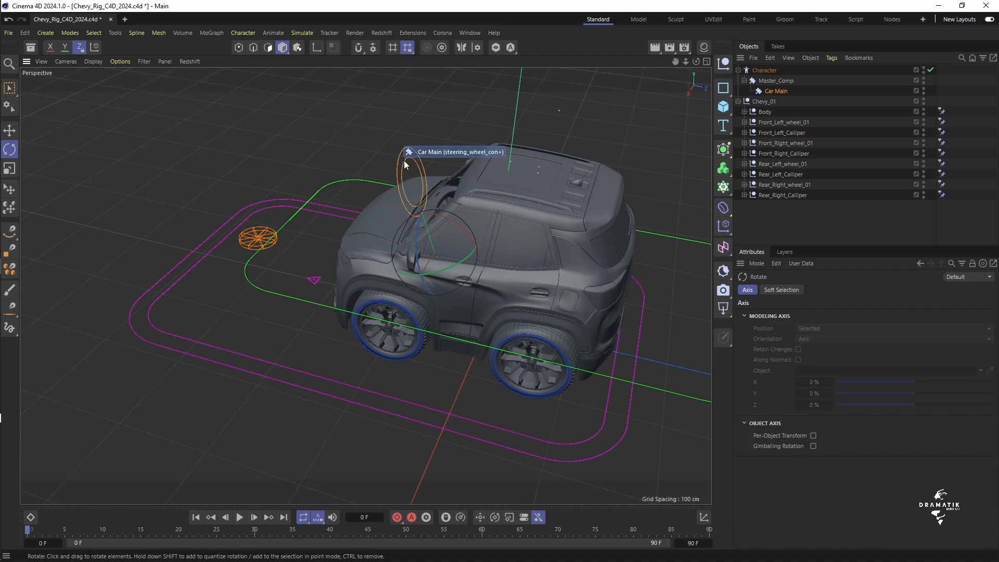
{"action": "left_click_drag", "start_coordinate": [415, 248], "coordinate": [359, 284]}
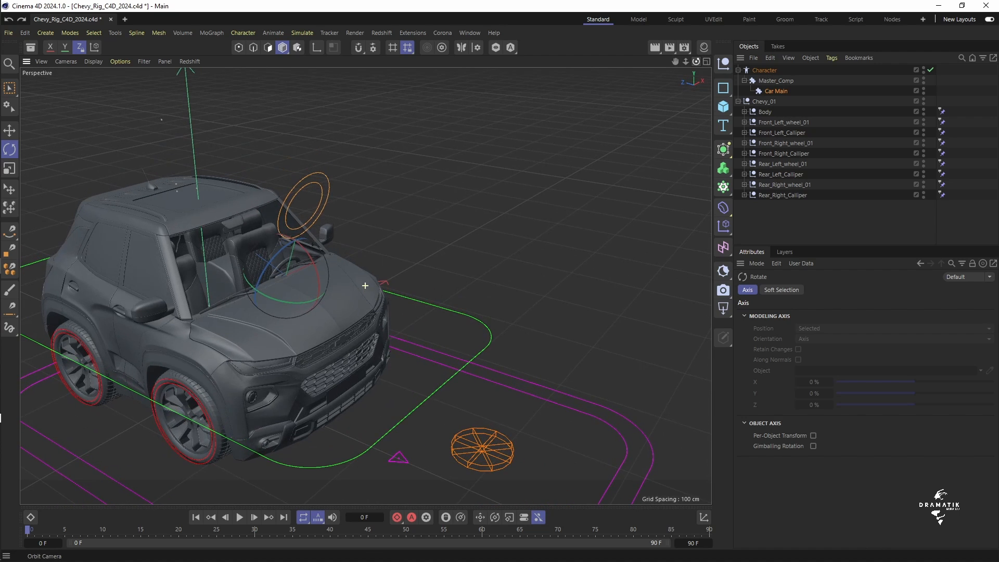
{"action": "left_click_drag", "start_coordinate": [285, 229], "coordinate": [286, 262]}
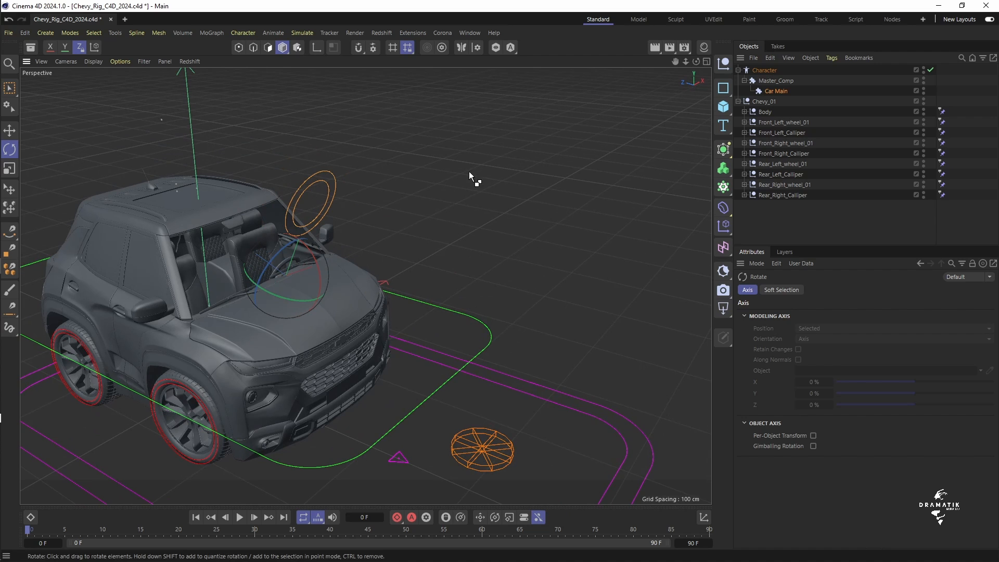
{"action": "key", "text": "ctrl+z"}
{"action": "left_click_drag", "start_coordinate": [691, 64], "coordinate": [622, 68]}
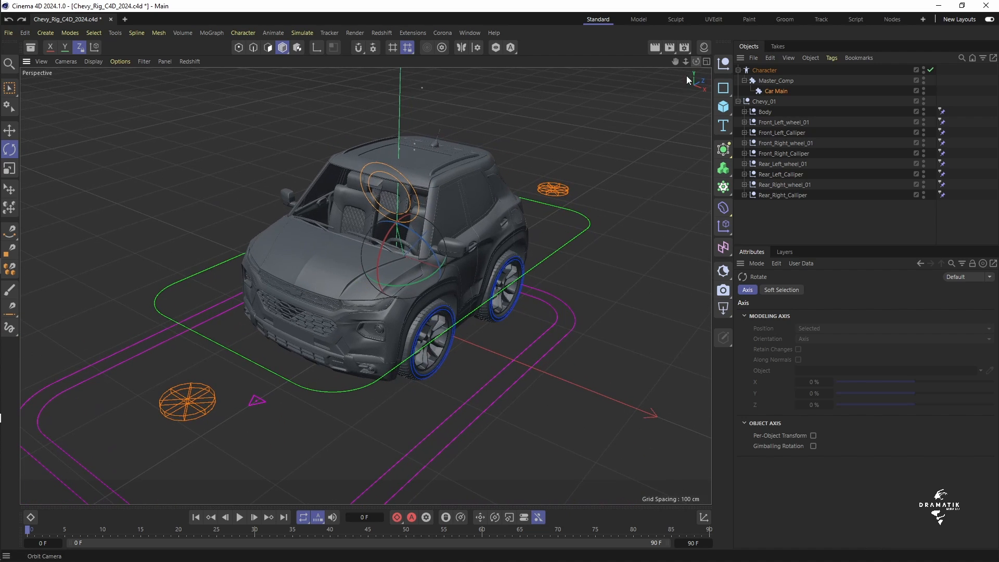
Test the car's front and rear pivot controllers with the Move tool, leaving them at their original positions
{"action": "left_click", "coordinate": [188, 407]}
{"action": "left_click", "coordinate": [7, 130]}
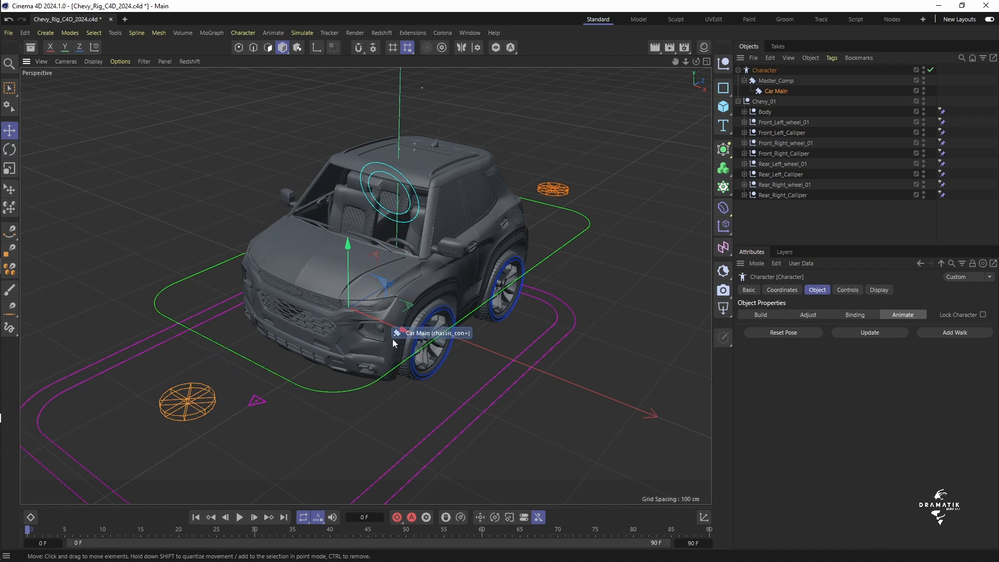
{"action": "mouse_move", "coordinate": [404, 334]}
{"action": "left_mouse_down"}
{"action": "mouse_move", "coordinate": [437, 345]}
{"action": "mouse_move", "coordinate": [401, 334]}
{"action": "left_mouse_up"}
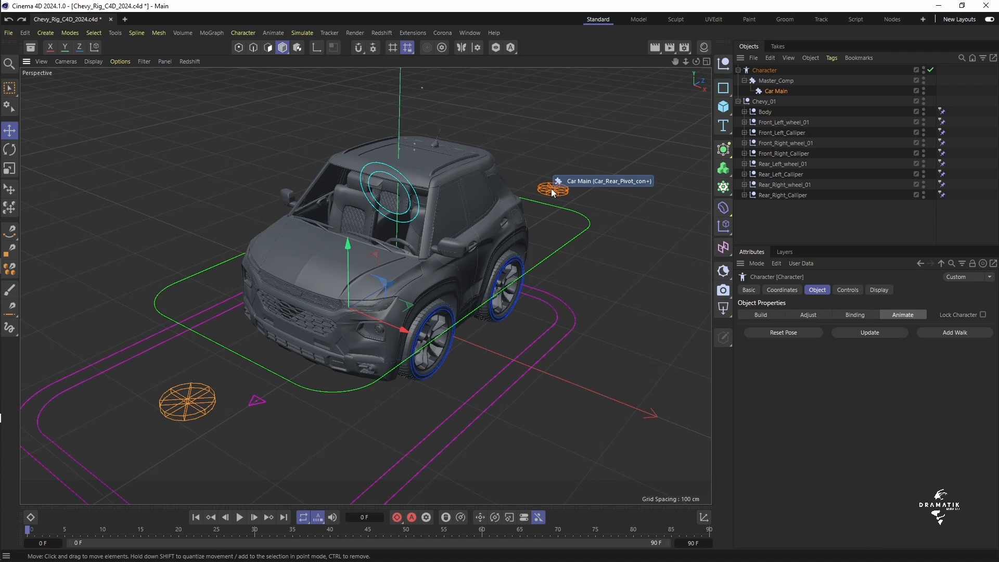
{"action": "left_click_drag", "start_coordinate": [507, 272], "coordinate": [430, 206]}
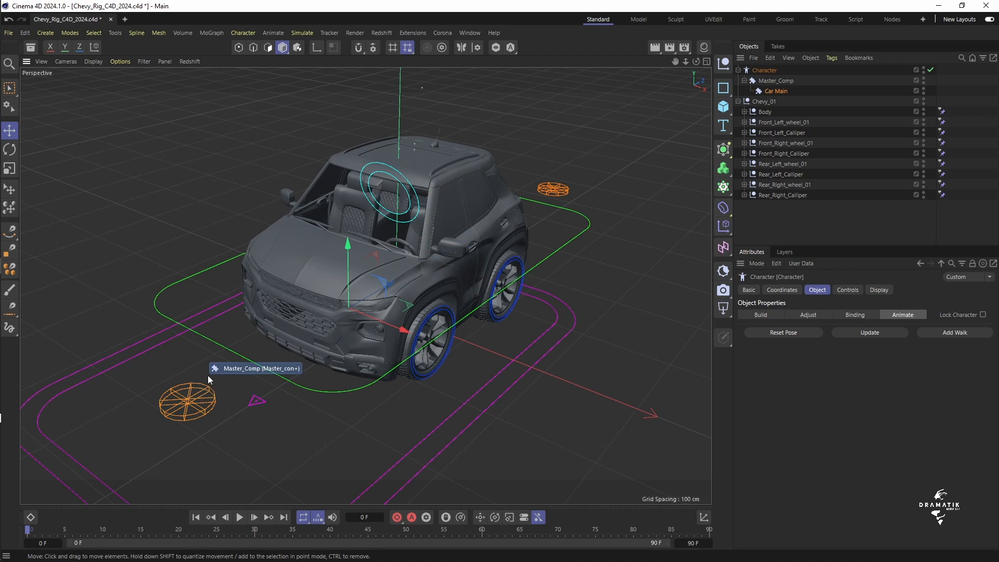
{"action": "left_click_drag", "start_coordinate": [342, 240], "coordinate": [345, 252]}
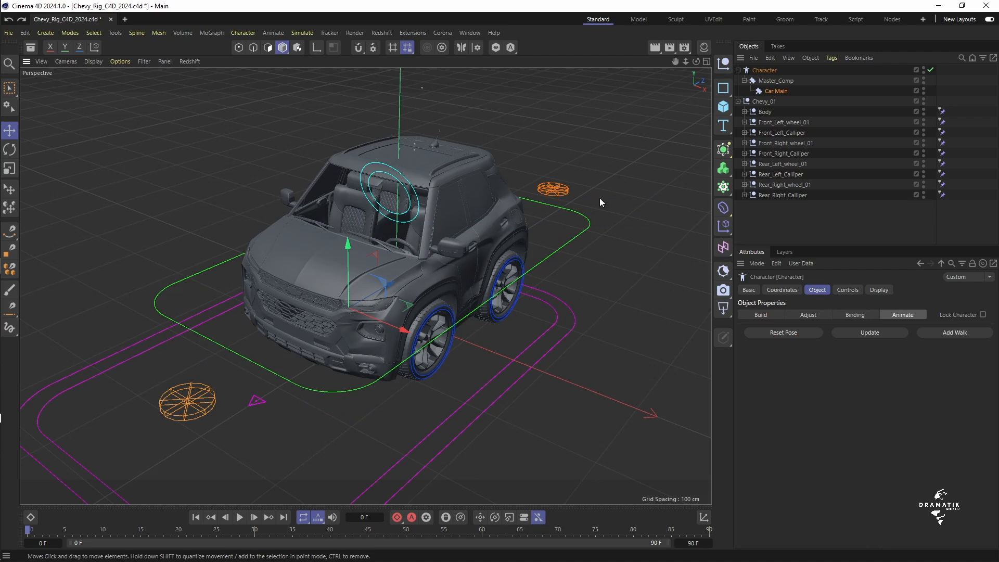
Test the whole rig by moving the Master_Comp controller forward along the car's length, and undo the move
{"action": "left_click_drag", "start_coordinate": [694, 63], "coordinate": [691, 64]}
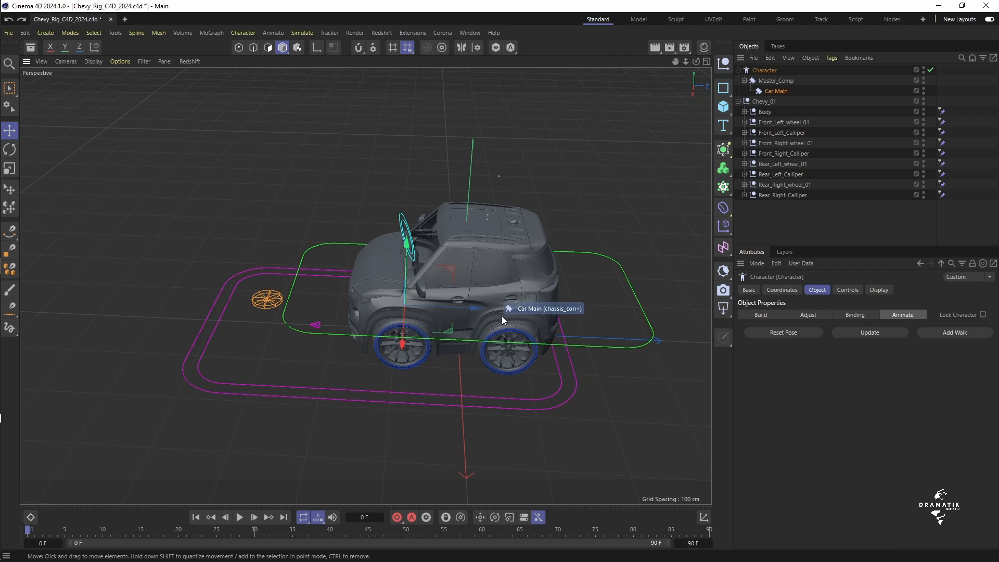
{"action": "left_click", "coordinate": [781, 81]}
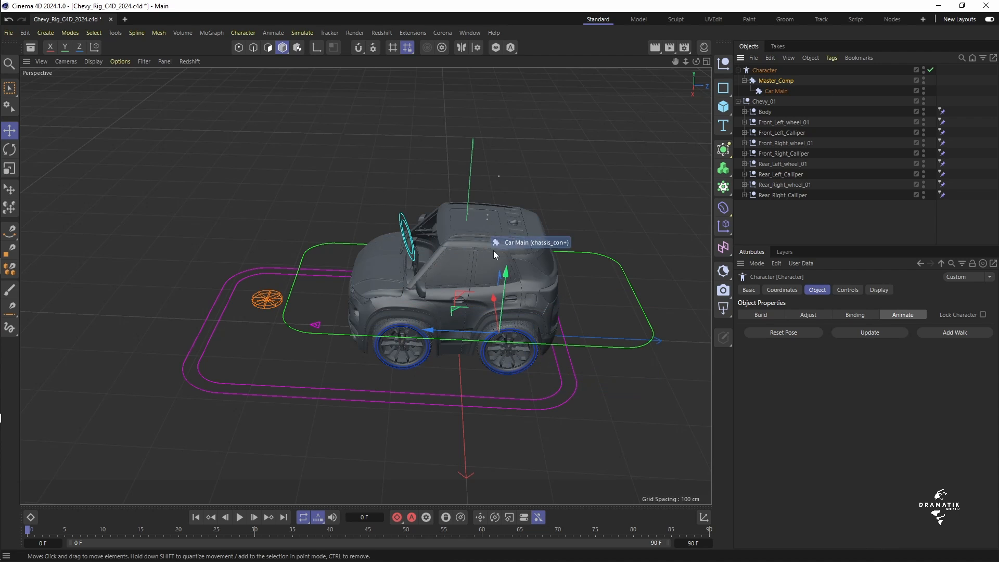
{"action": "left_click_drag", "start_coordinate": [437, 327], "coordinate": [282, 339]}
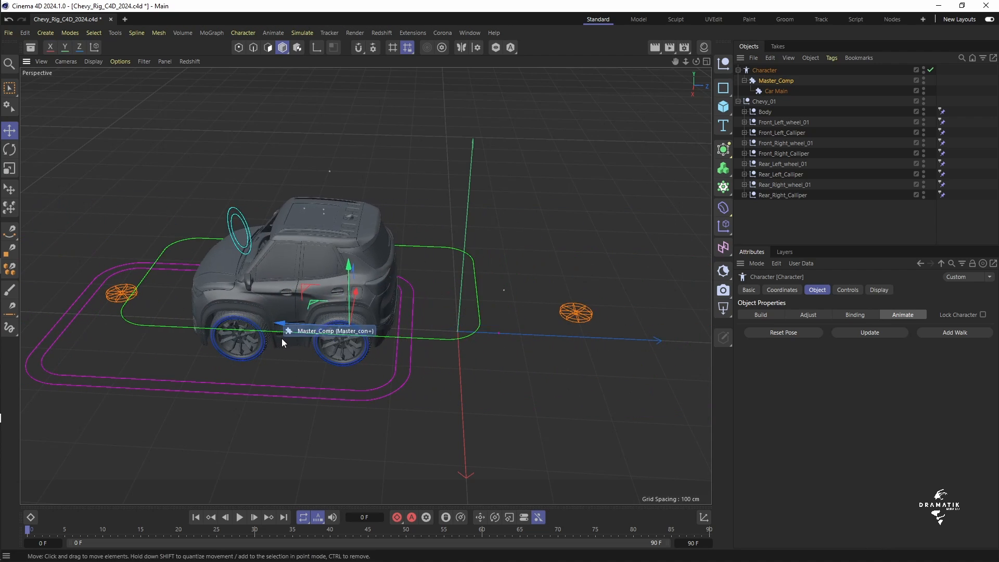
{"action": "key", "text": "ctrl+z"}
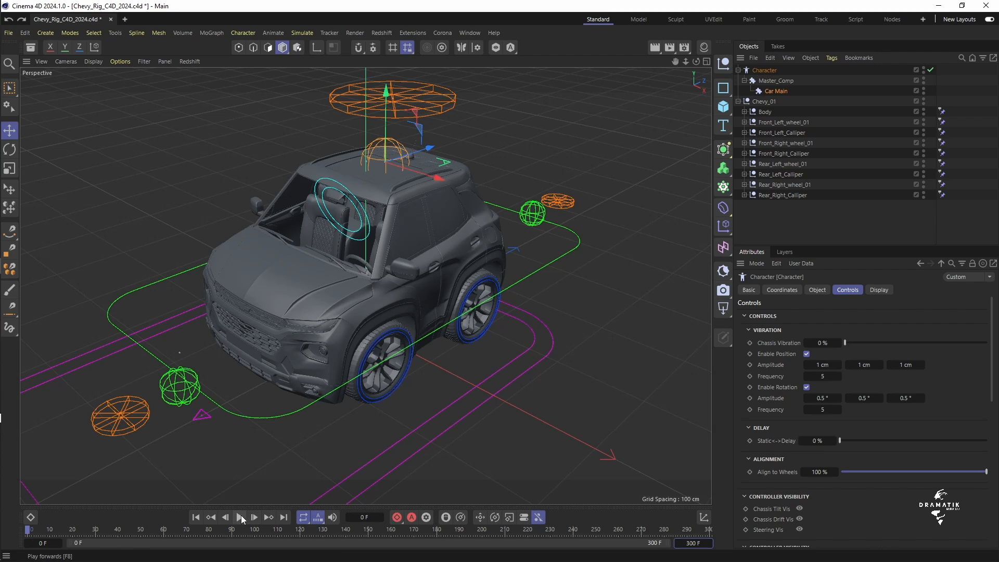
Play the animation with Chassis Vibration at 76 % and set the position vibration amplitude to 3 cm on all three axes
{"action": "left_click", "coordinate": [241, 517]}
{"action": "left_click_drag", "start_coordinate": [845, 343], "coordinate": [953, 342]}
{"action": "left_click", "coordinate": [822, 365]}
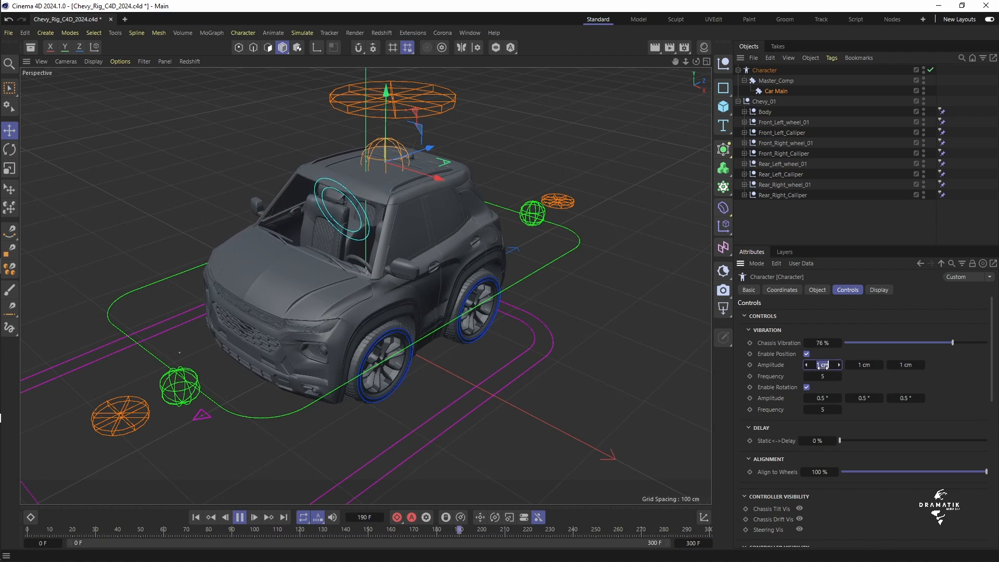
{"action": "type", "text": "3"}
{"action": "key", "text": "Tab"}
{"action": "type", "text": "3"}
{"action": "key", "text": "Tab"}
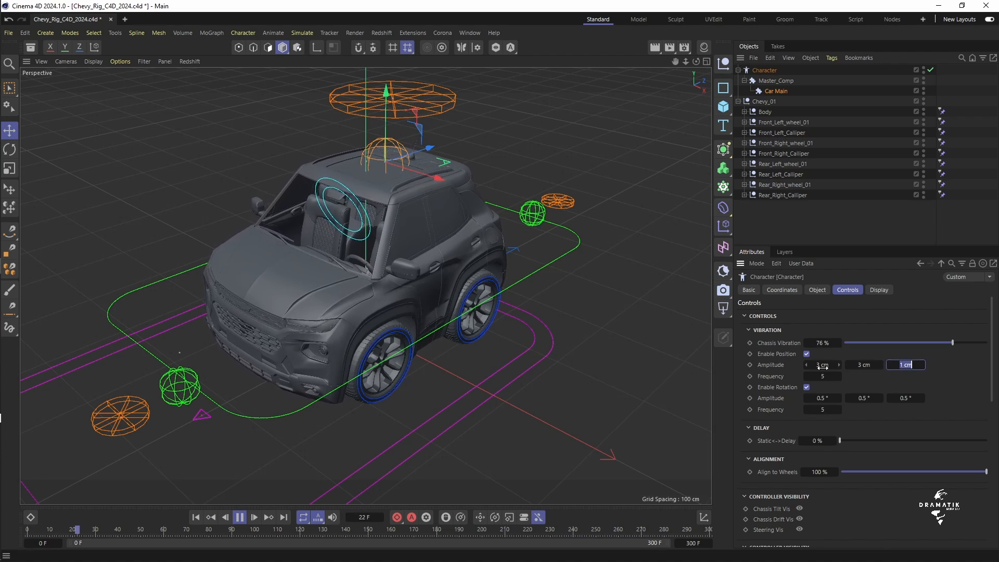
{"action": "type", "text": "3"}
{"action": "key", "text": "Tab"}
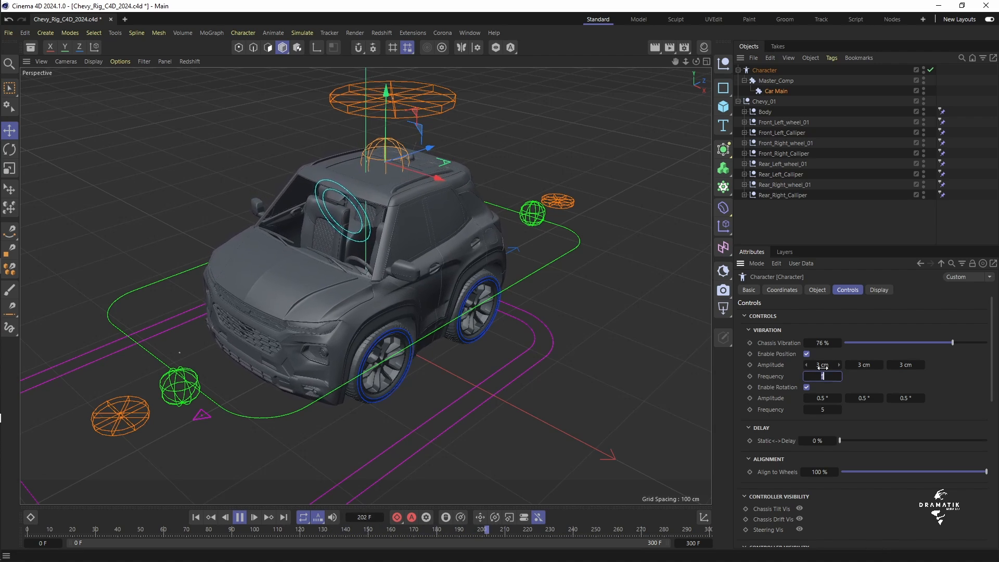
Set the position vibration frequency to 10 and return Chassis Vibration to 0 %
{"action": "type", "text": "10"}
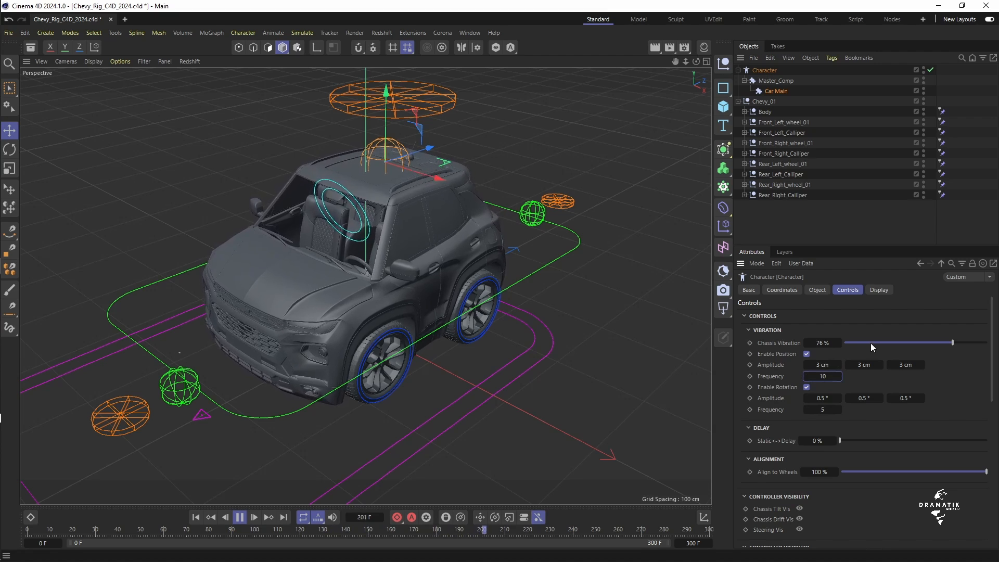
{"action": "left_click_drag", "start_coordinate": [870, 341], "coordinate": [661, 346]}
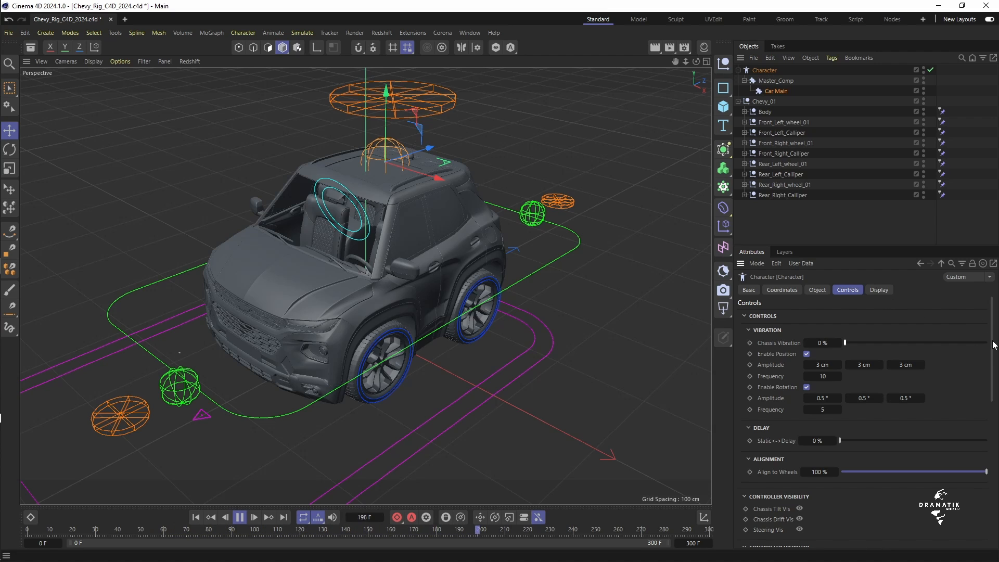
Review the character's remaining rig controls for alignment, controller visibility, wheel roll and steering
{"action": "left_click_drag", "start_coordinate": [993, 345], "coordinate": [996, 494]}
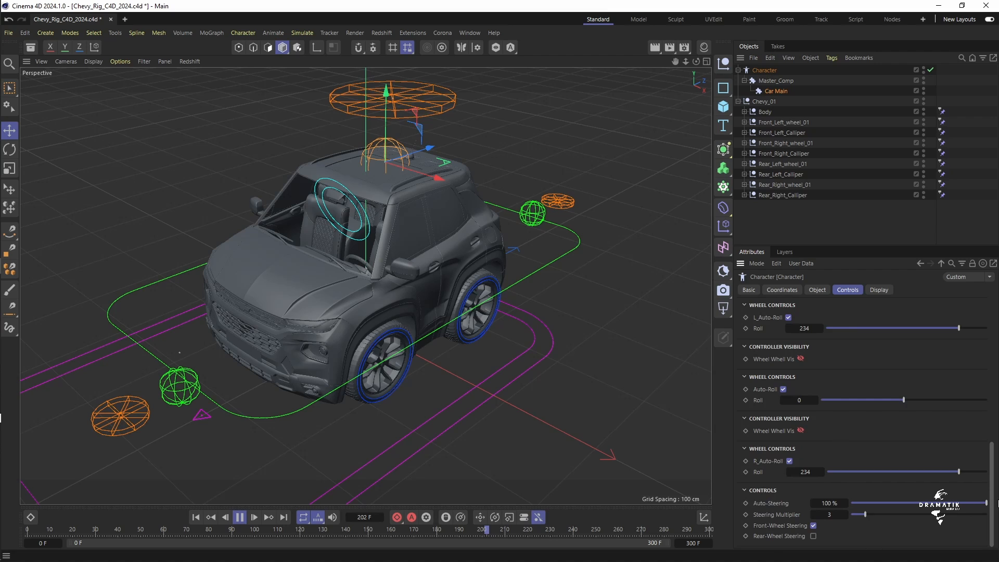
{"action": "scroll", "coordinate": [885, 458], "scroll_direction": "up", "scroll_amount": 3}
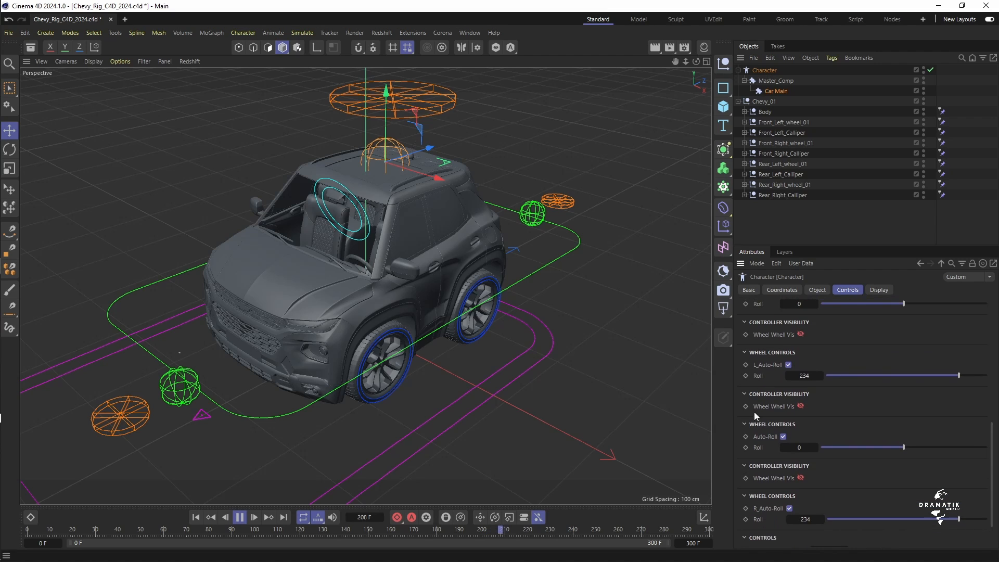
{"action": "left_click_drag", "start_coordinate": [993, 459], "coordinate": [994, 386]}
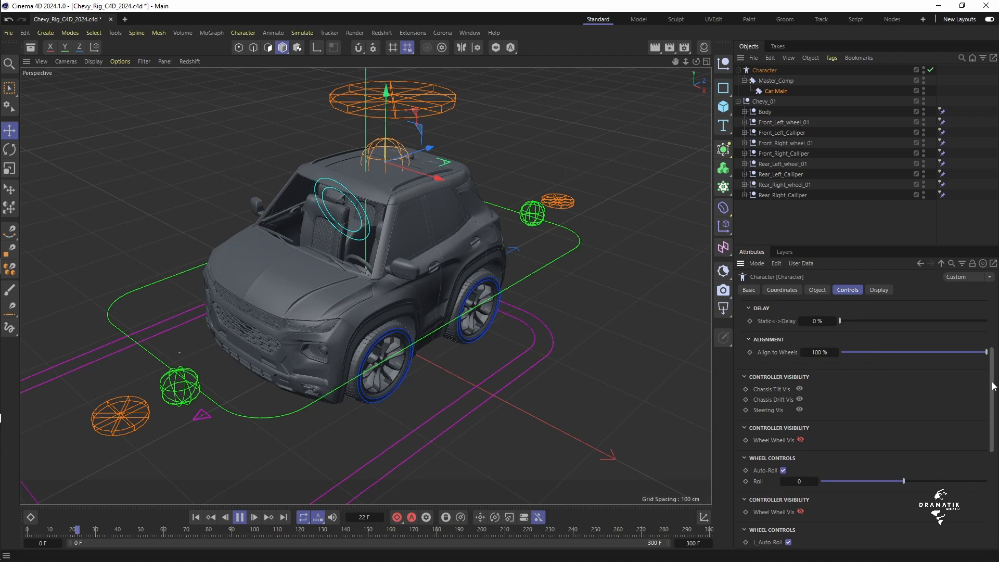
{"action": "left_click_drag", "start_coordinate": [993, 386], "coordinate": [997, 326]}
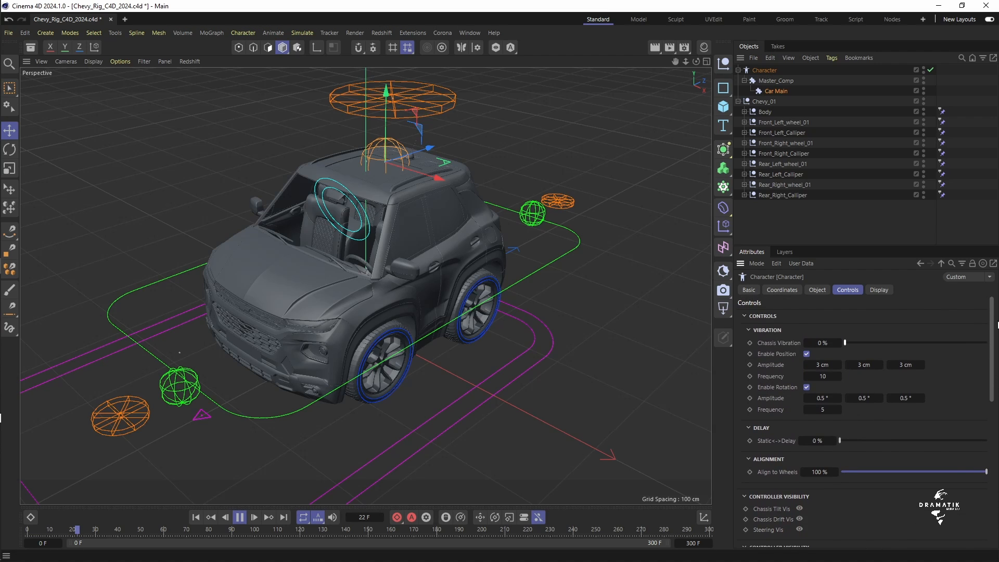